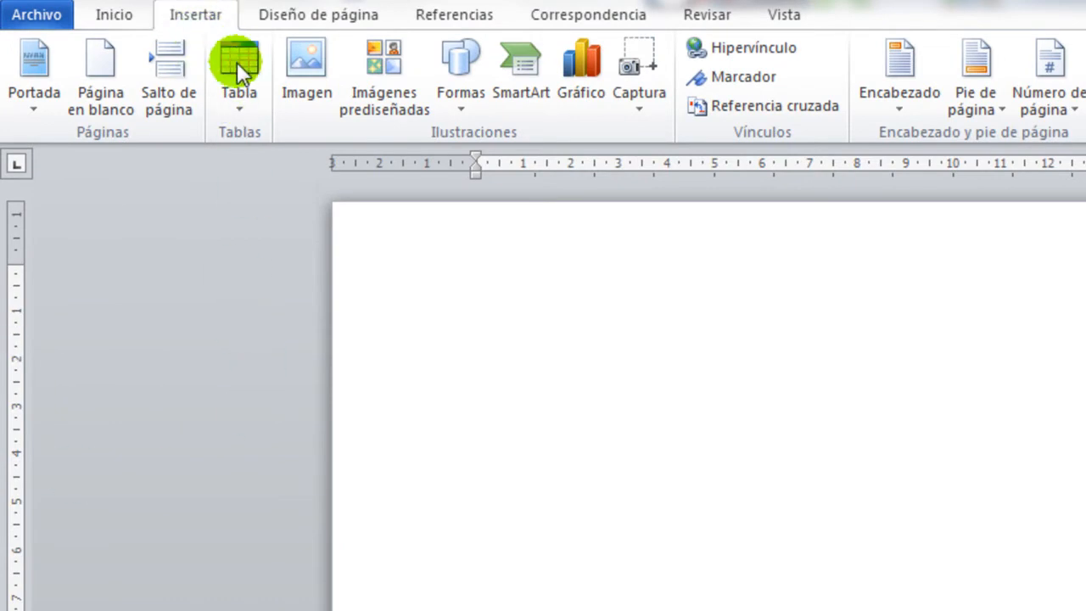
# Step: Insert a table with 8 columns and 6 rows into the blank document
pyautogui.click(240, 104)
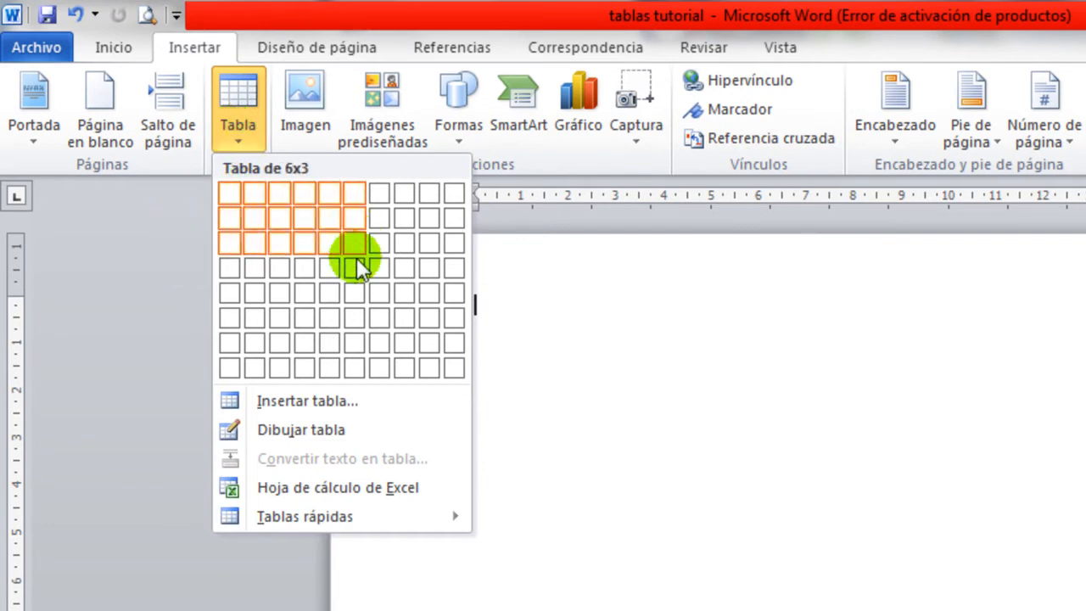
pyautogui.click(415, 334)
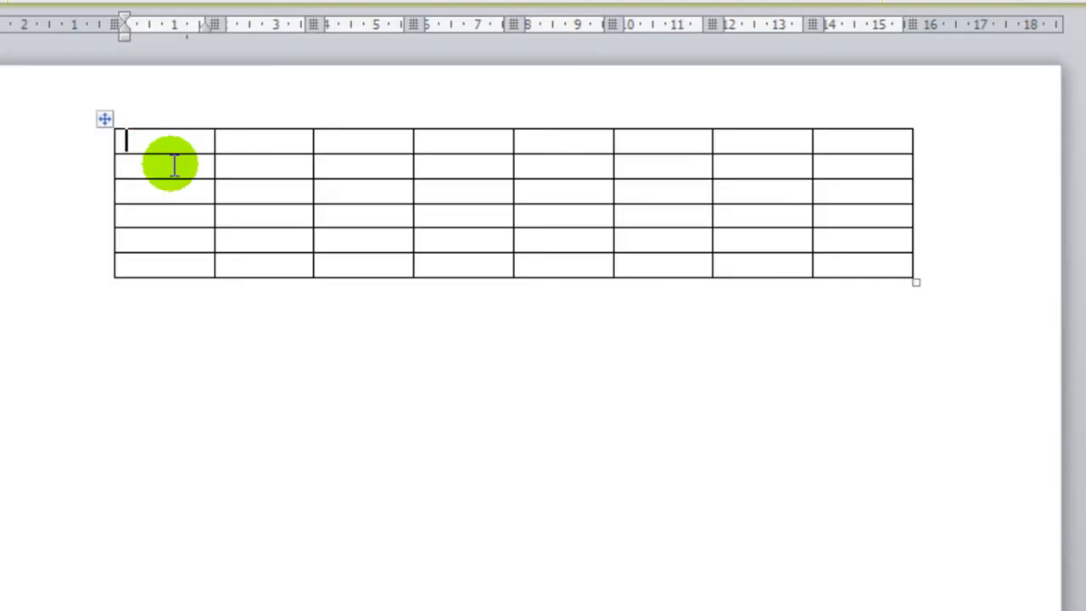
# Step: Go down the cells of the first column, and select the table's first column and its first row to tell them apart
pyautogui.click(148, 178)
pyautogui.click(153, 202)
pyautogui.click(153, 237)
pyautogui.click(180, 245)
pyautogui.click(168, 147)
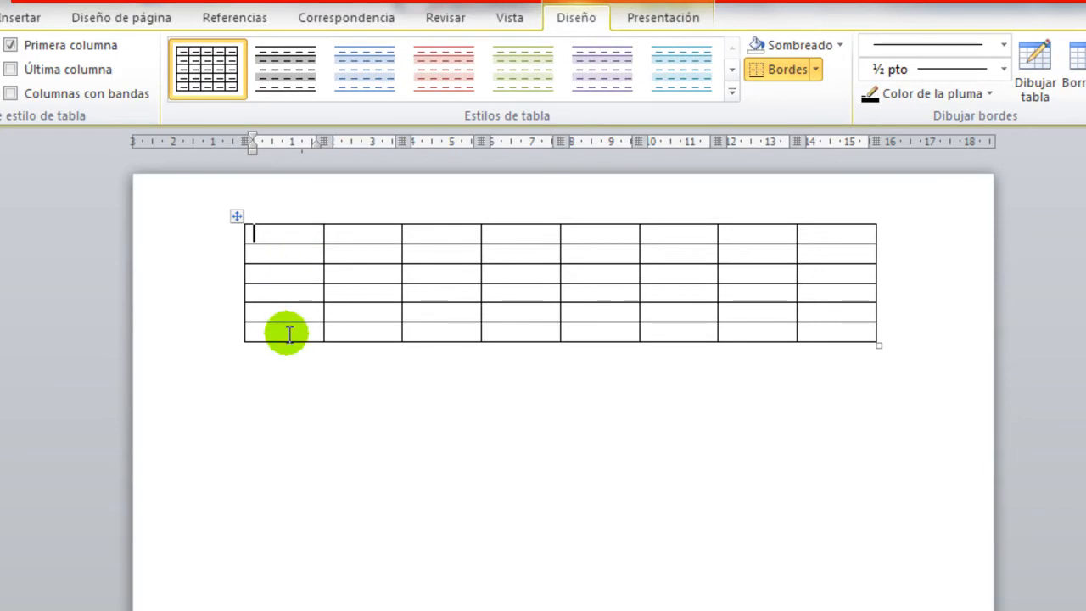
pyautogui.moveTo(289, 334); pyautogui.dragTo(291, 242)
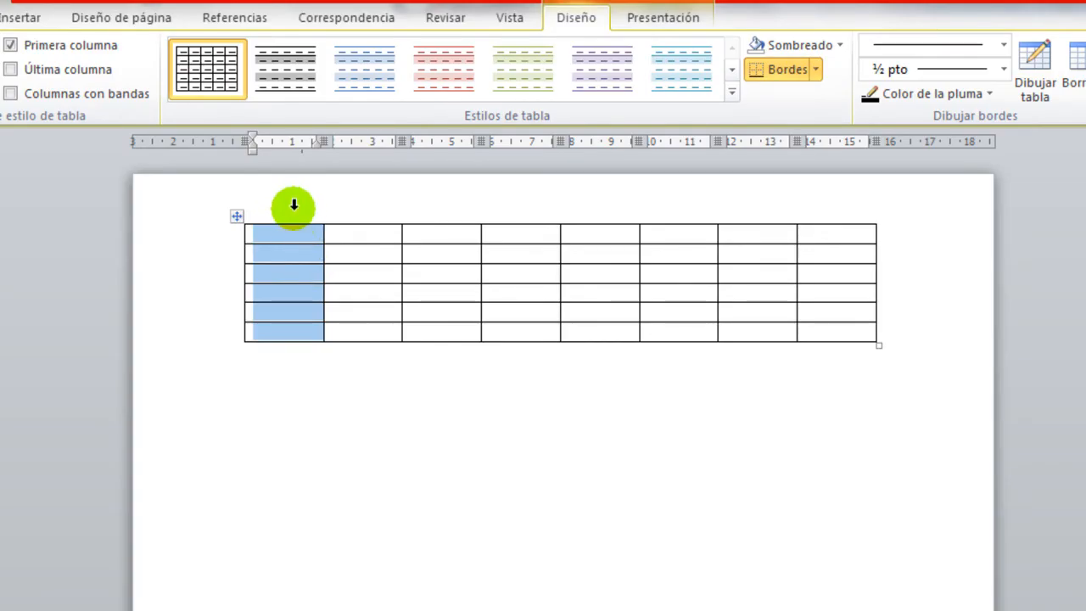
pyautogui.click(227, 242)
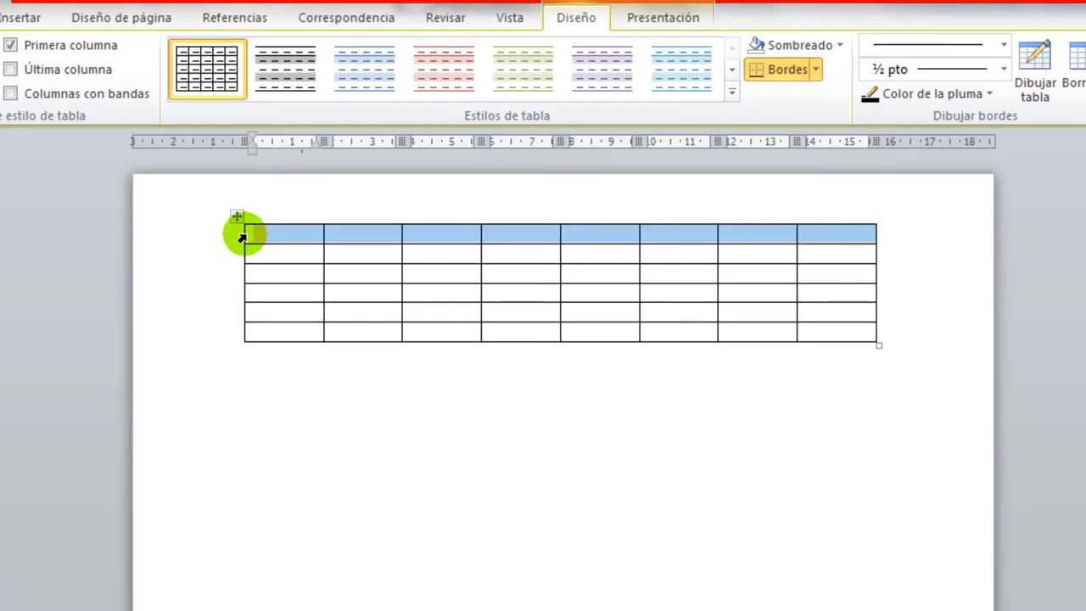
pyautogui.click(283, 231)
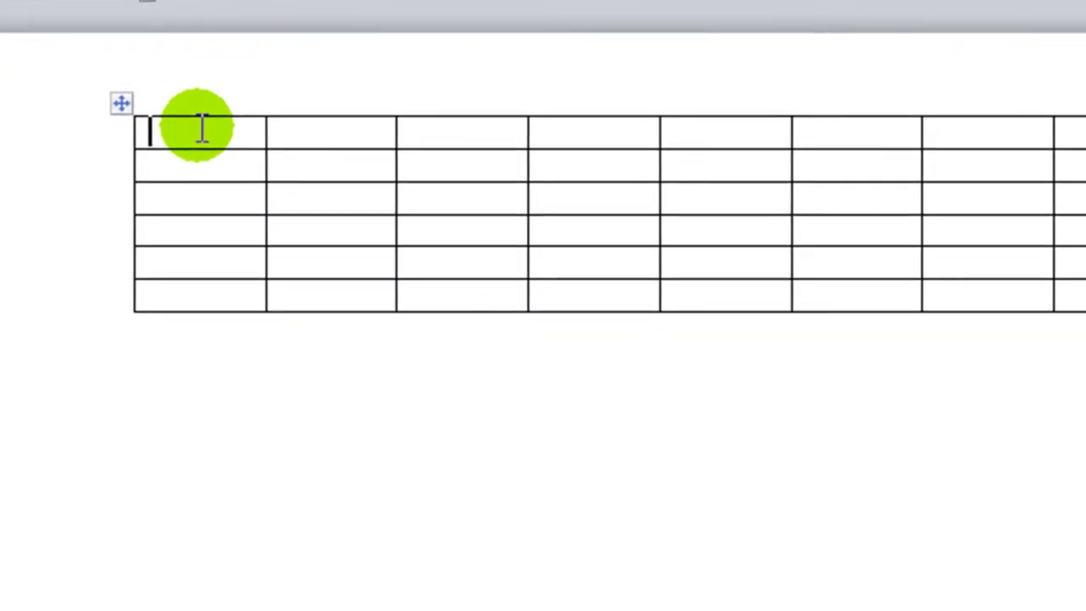
# Step: Move the cursor down the first column and across every cell of the top row to examine how the cells are arranged
pyautogui.press('Down')
pyautogui.press('Down')
pyautogui.press('Down')
pyautogui.press('Down')
pyautogui.press('Down')
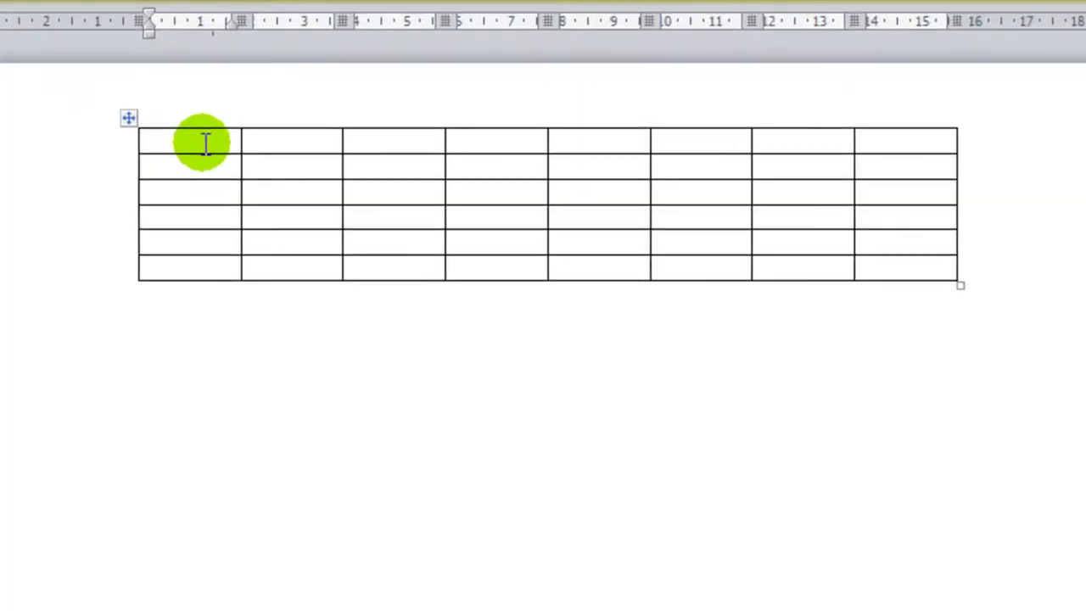
pyautogui.click(220, 132)
pyautogui.click(352, 130)
pyautogui.click(381, 94)
pyautogui.click(477, 96)
pyautogui.click(590, 96)
pyautogui.click(704, 95)
pyautogui.click(781, 96)
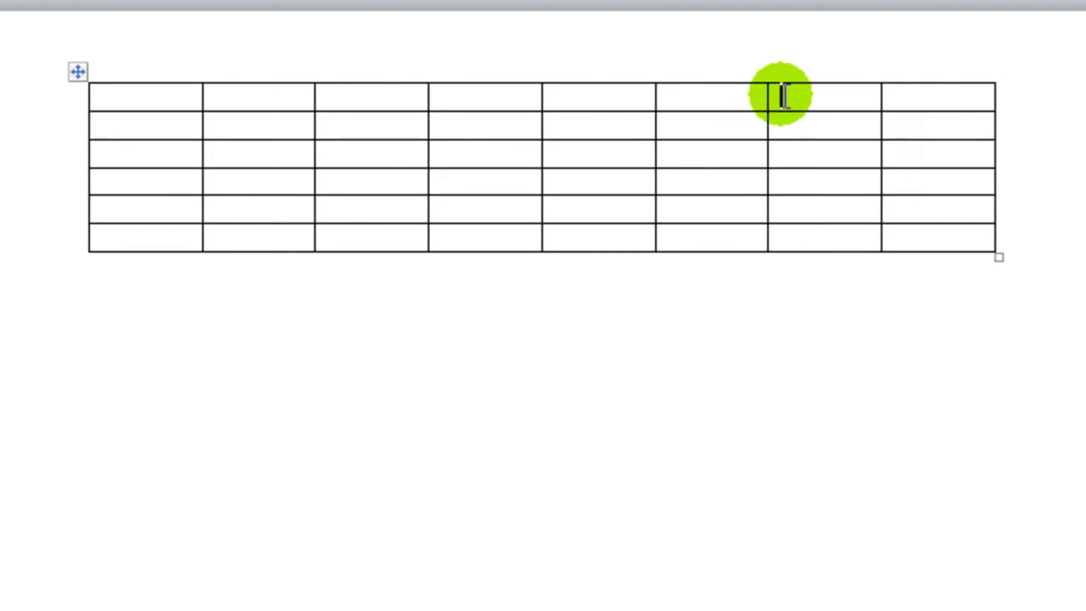
pyautogui.click(910, 96)
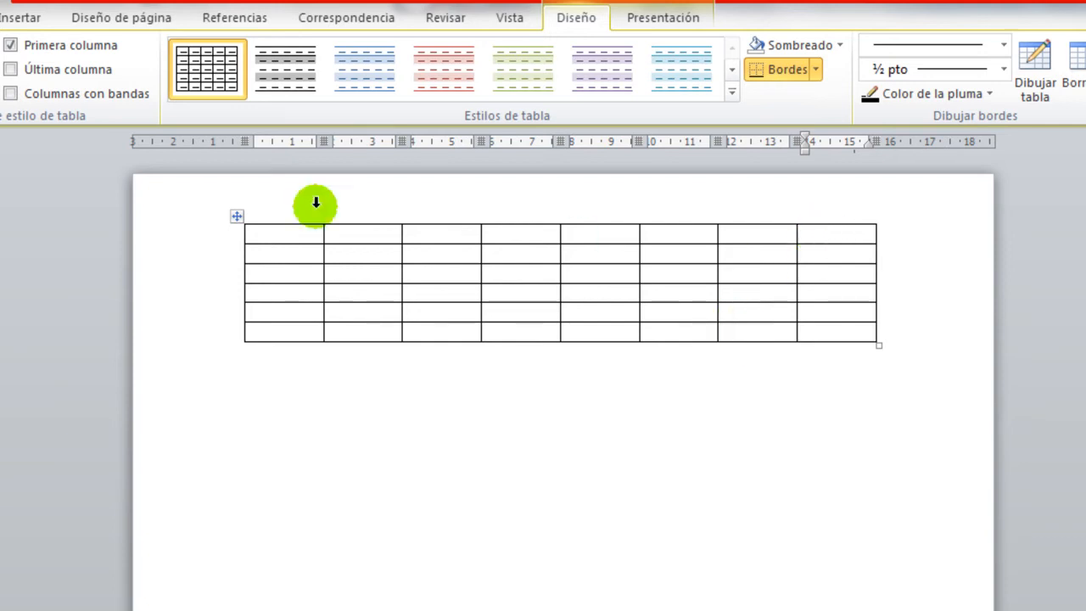
# Step: Place the cursor in the first cell and look over the table's layout and design tools
pyautogui.click(265, 240)
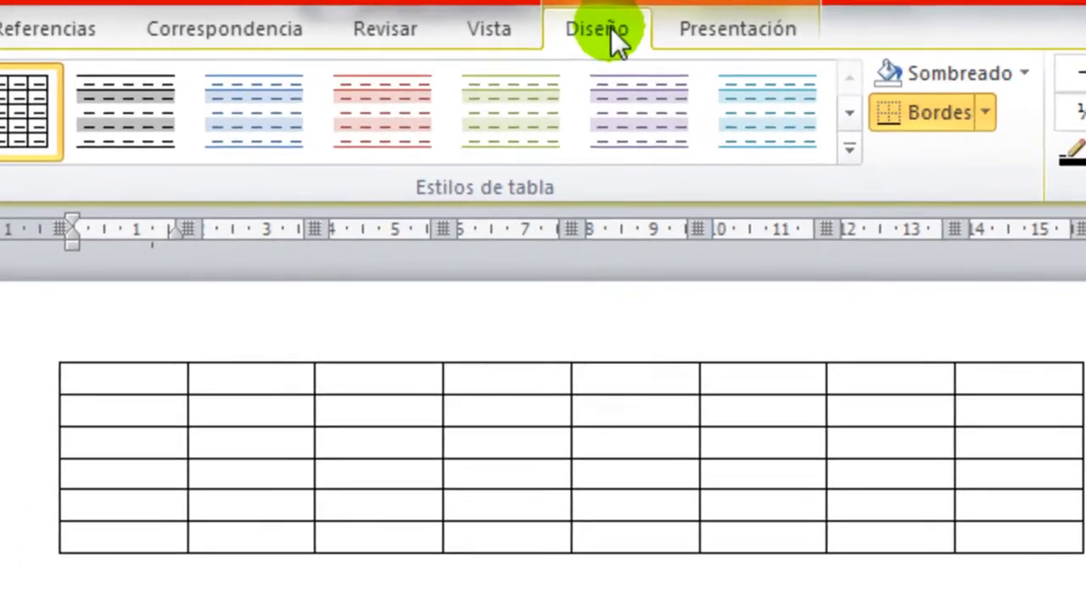
pyautogui.click(745, 29)
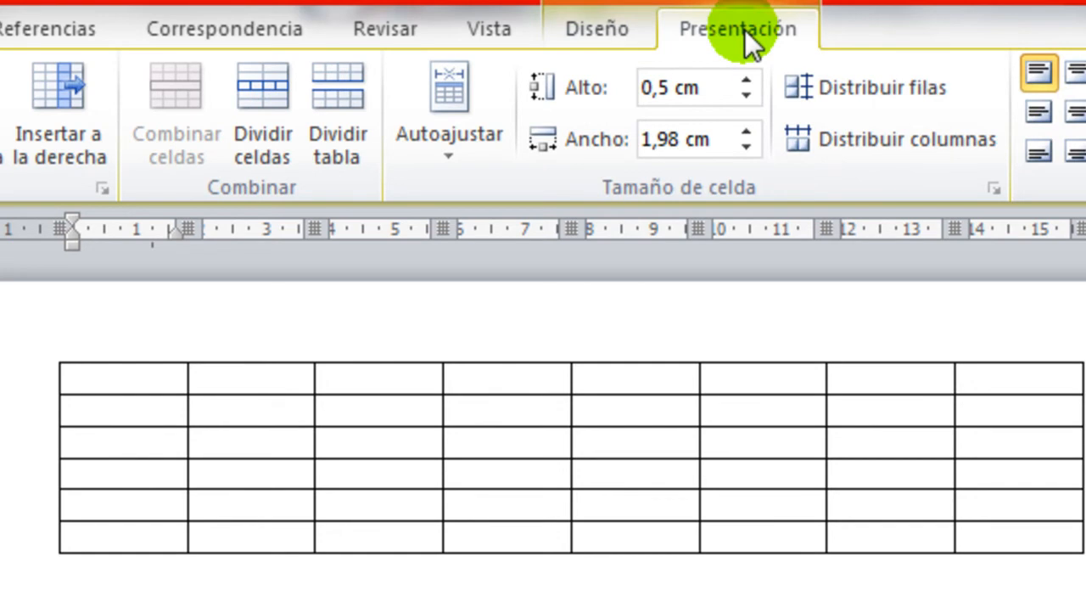
pyautogui.click(635, 41)
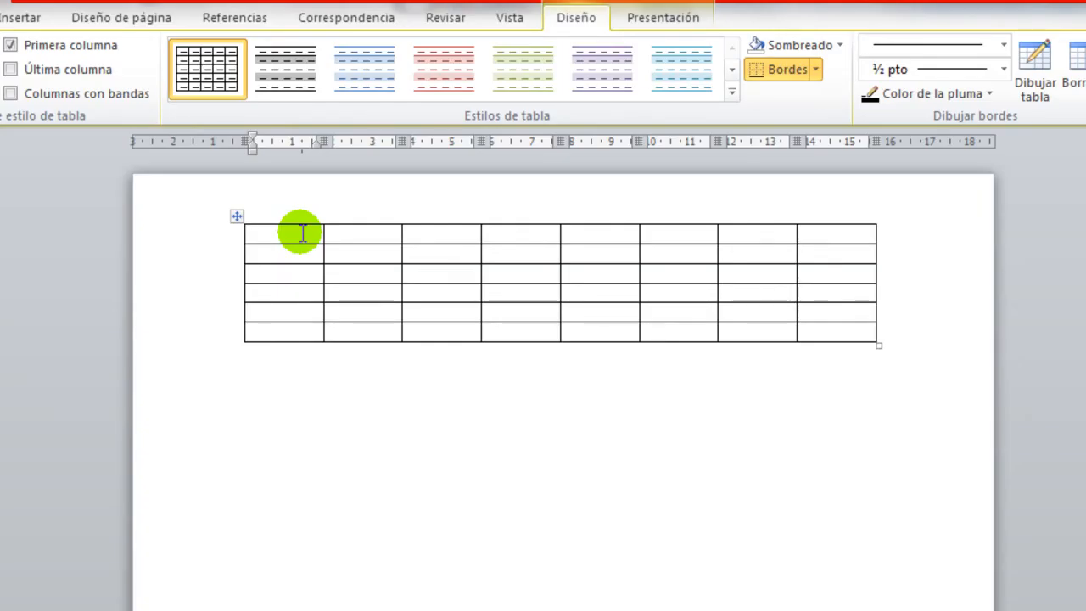
# Step: Enter the headings NOMBRE, DOMICILIO and TELÉFONO in the first three cells of the top row
pyautogui.write('NOMBRE')
pyautogui.press('Tab')
pyautogui.write('DOMICILIO')
pyautogui.press('Tab')
pyautogui.write('TELÉFONO')
pyautogui.press('Tab')
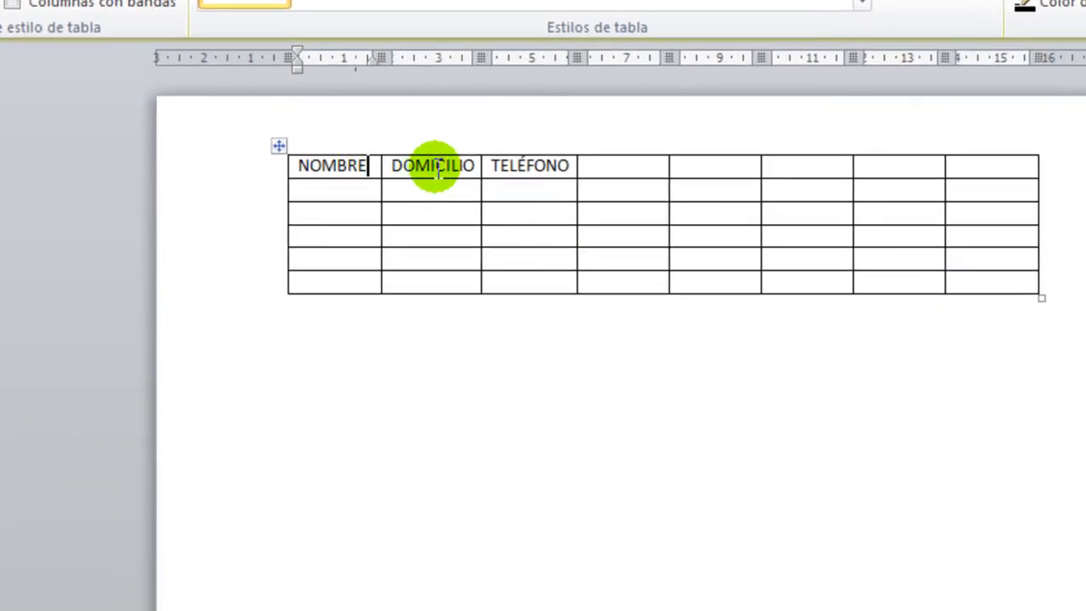
pyautogui.click(426, 178)
pyautogui.click(350, 178)
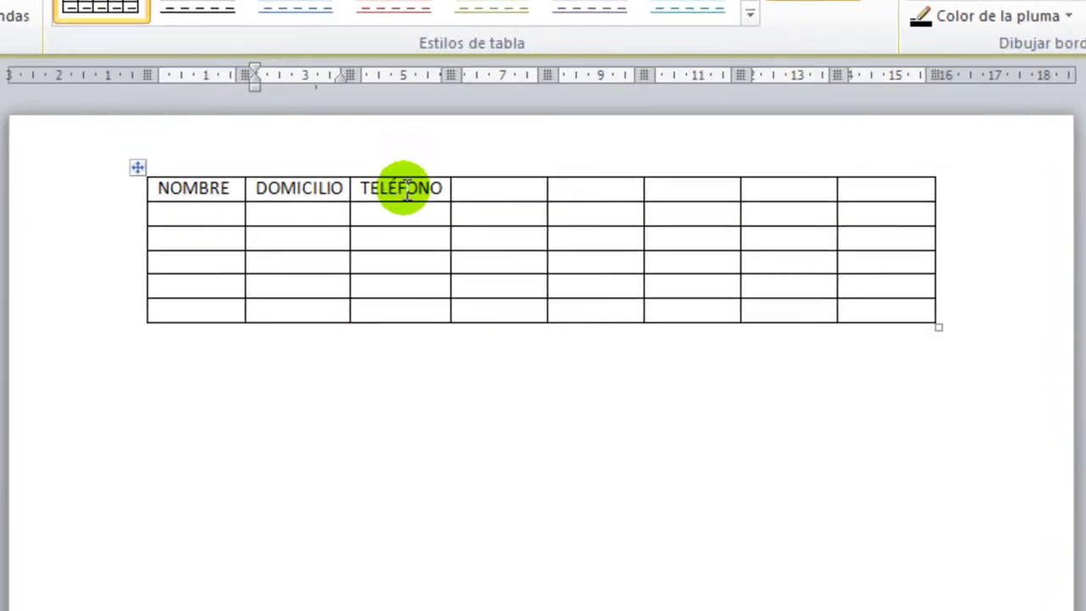
pyautogui.click(406, 189)
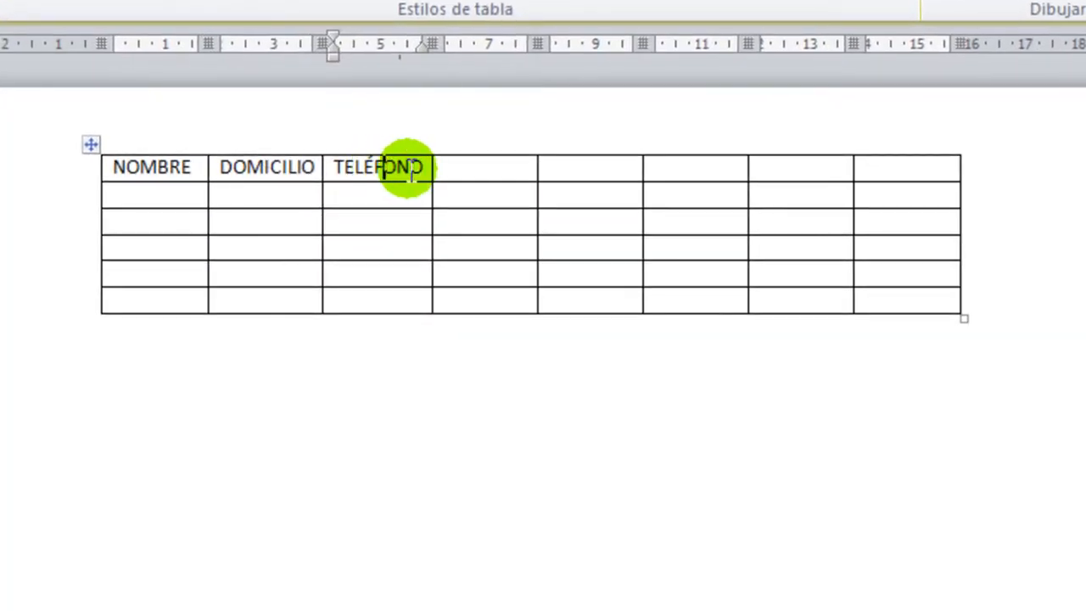
pyautogui.click(447, 189)
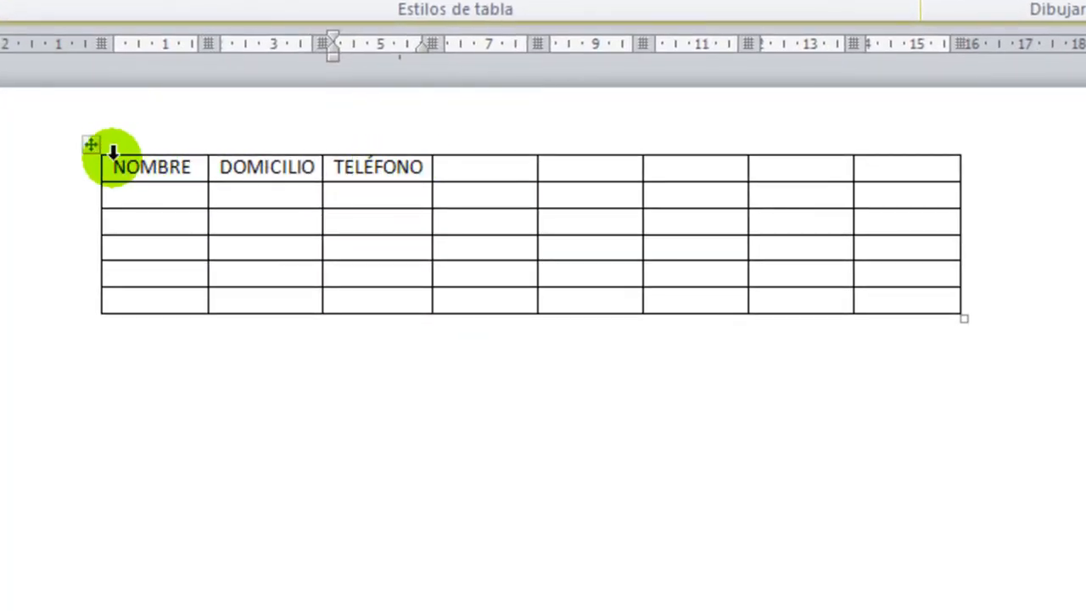
# Step: Delete the five empty columns beside the TELÉFONO column
pyautogui.click(464, 169)
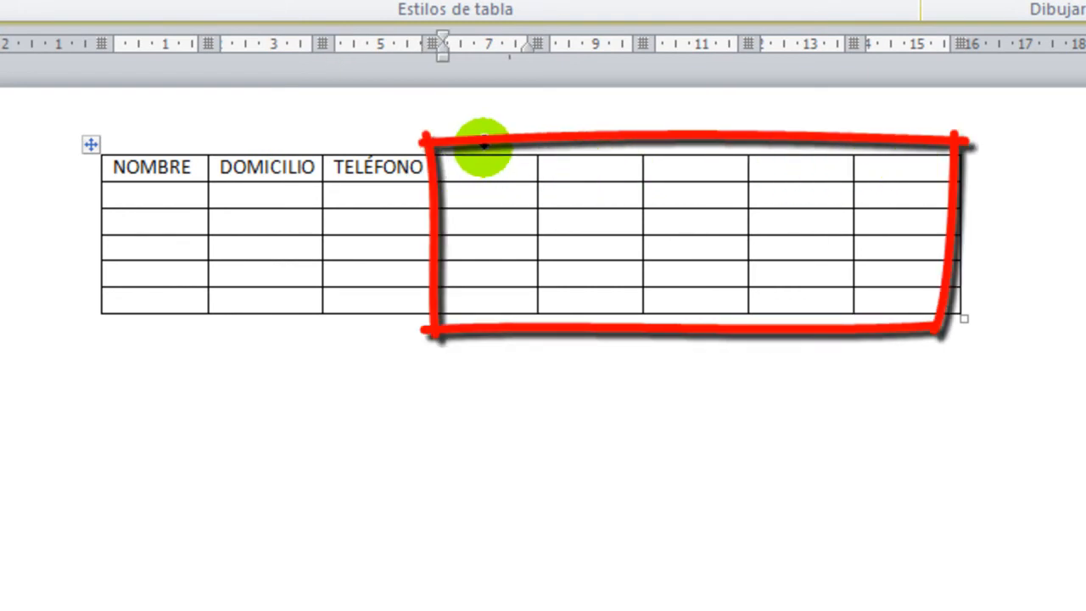
pyautogui.click(484, 148)
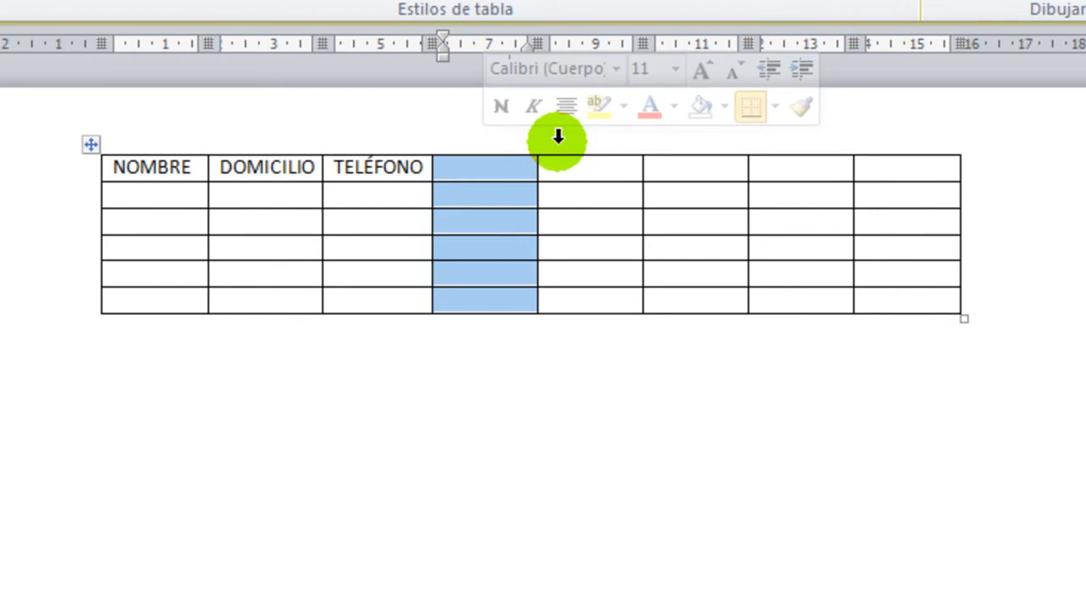
pyautogui.hotkey('shift', 'Right')
pyautogui.hotkey('shift', 'Right')
pyautogui.hotkey('shift', 'Right')
pyautogui.hotkey('shift', 'Right')
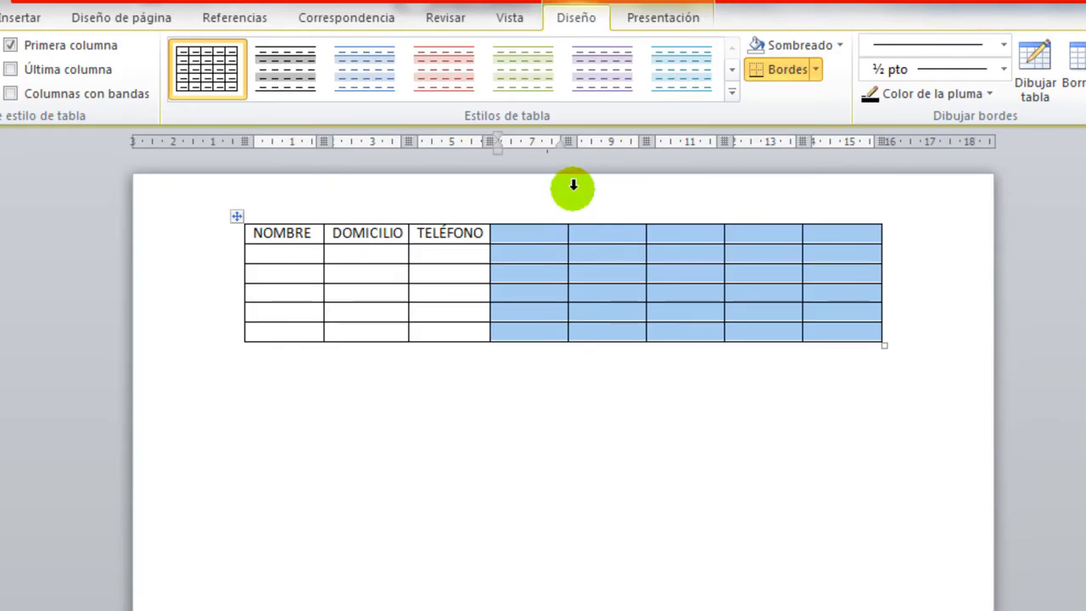
pyautogui.click(675, 19)
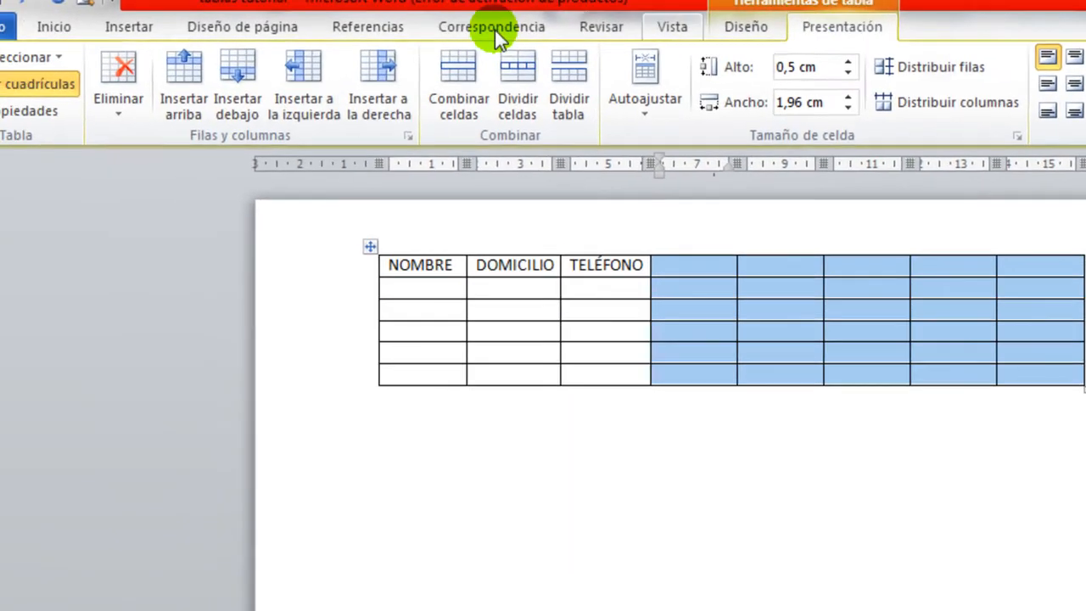
pyautogui.click(142, 116)
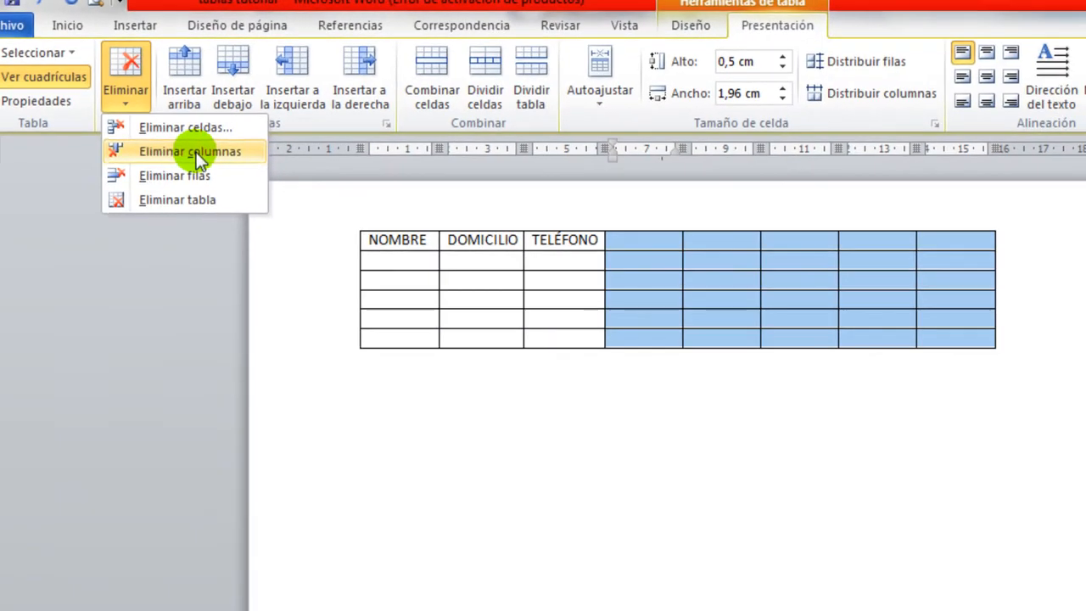
pyautogui.click(662, 241)
pyautogui.rightClick(661, 241)
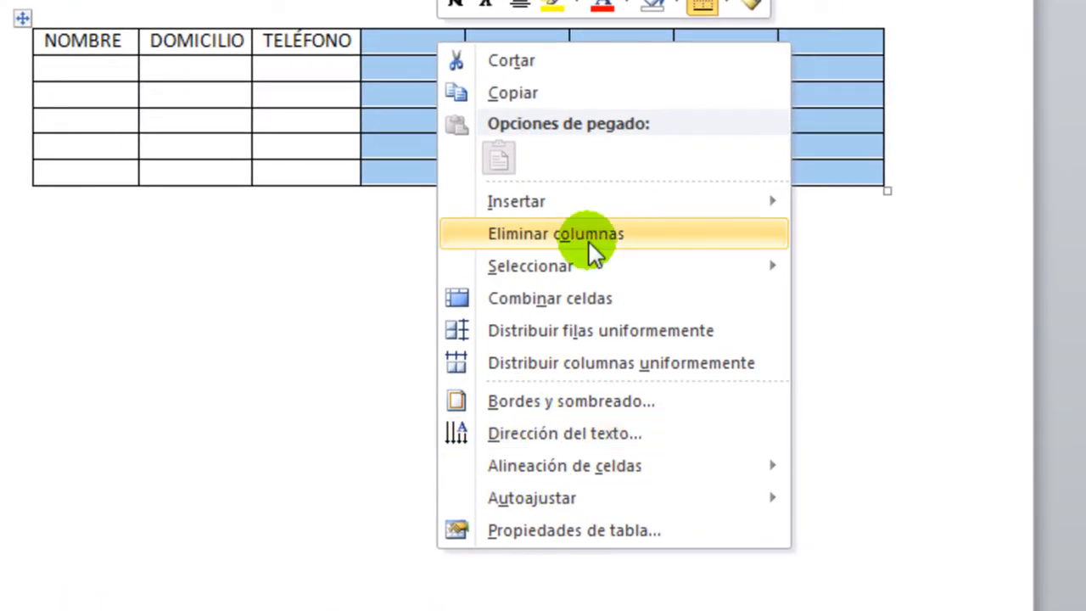
pyautogui.click(605, 242)
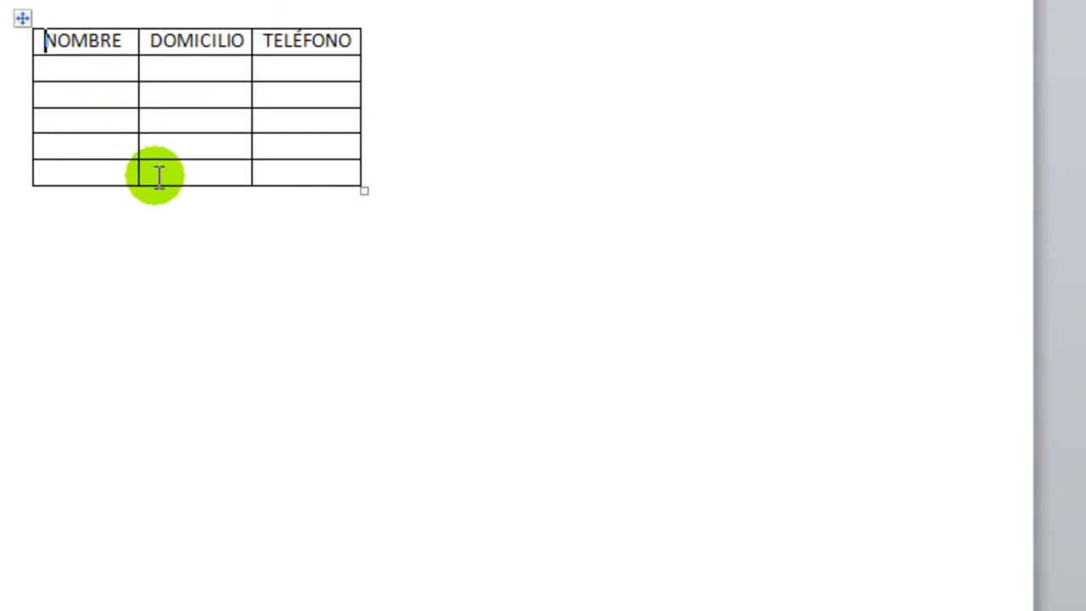
# Step: Enlarge the whole table across the page so that its rows are about 1.2 cm high
pyautogui.moveTo(363, 189); pyautogui.dragTo(796, 425)
pyautogui.click(140, 48)
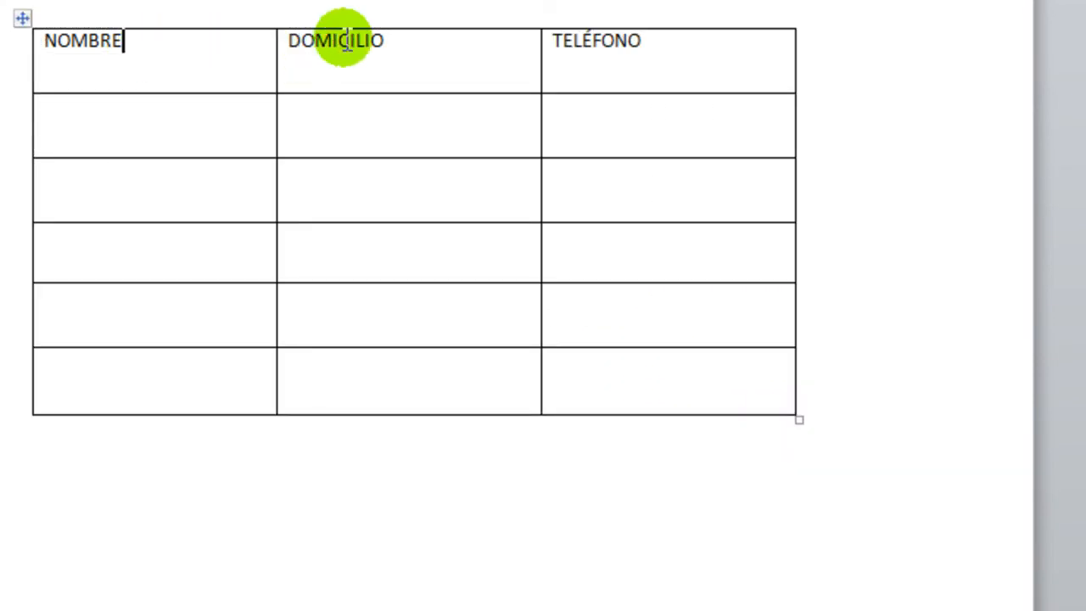
pyautogui.click(376, 60)
pyautogui.click(650, 49)
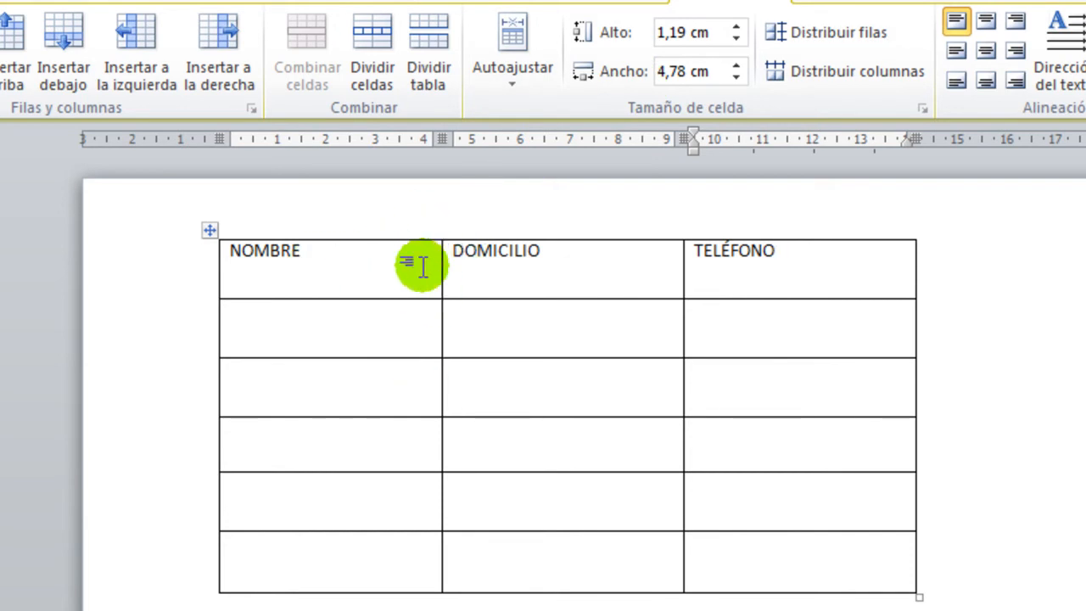
# Step: Insert an empty column between the NOMBRE and DOMICILIO columns
pyautogui.click(426, 236)
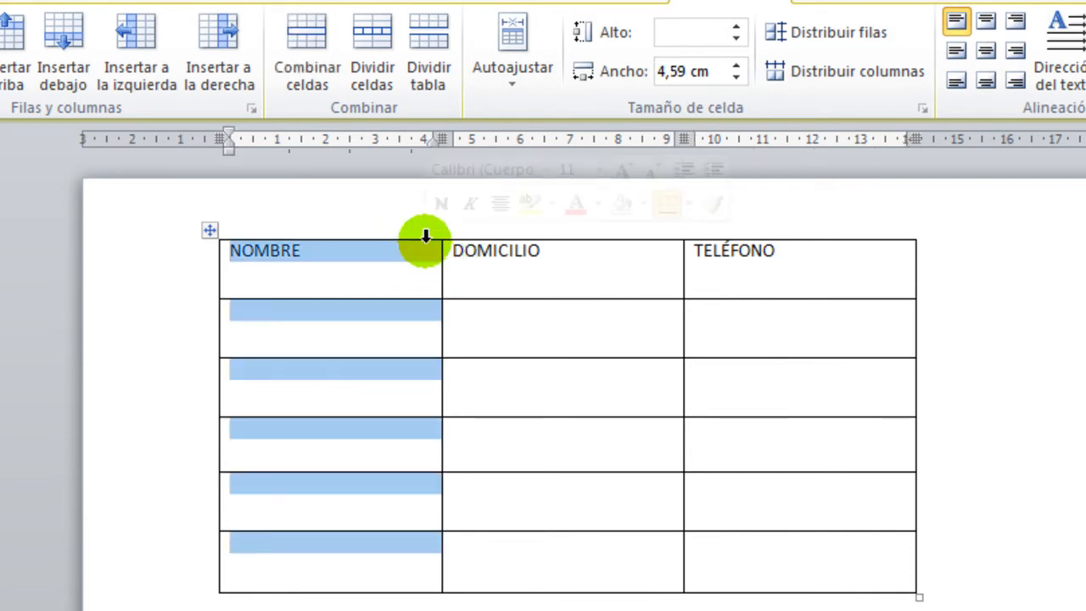
pyautogui.click(486, 236)
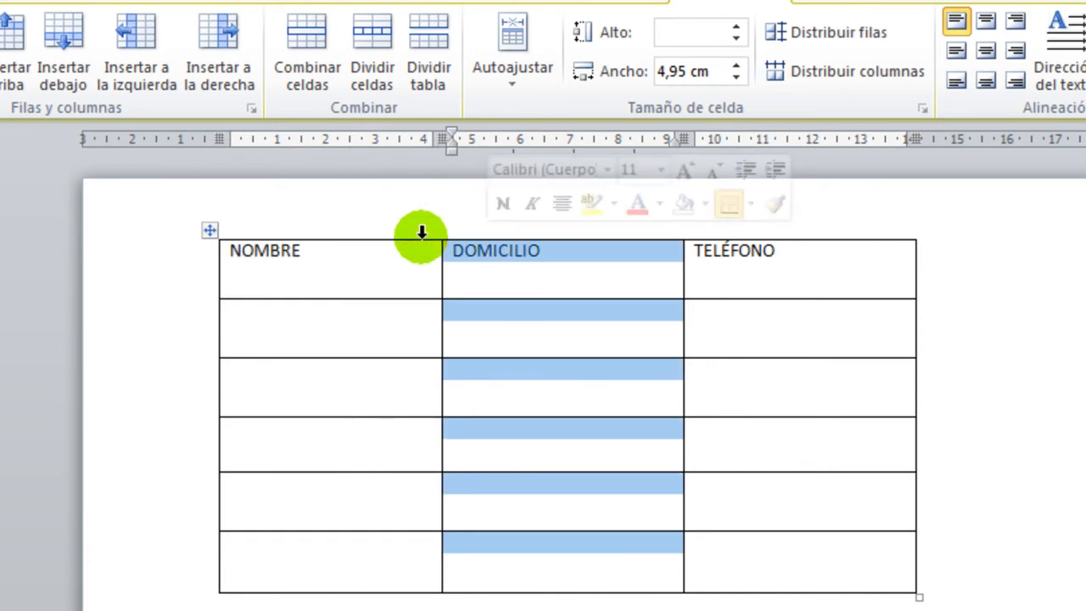
pyautogui.click(421, 232)
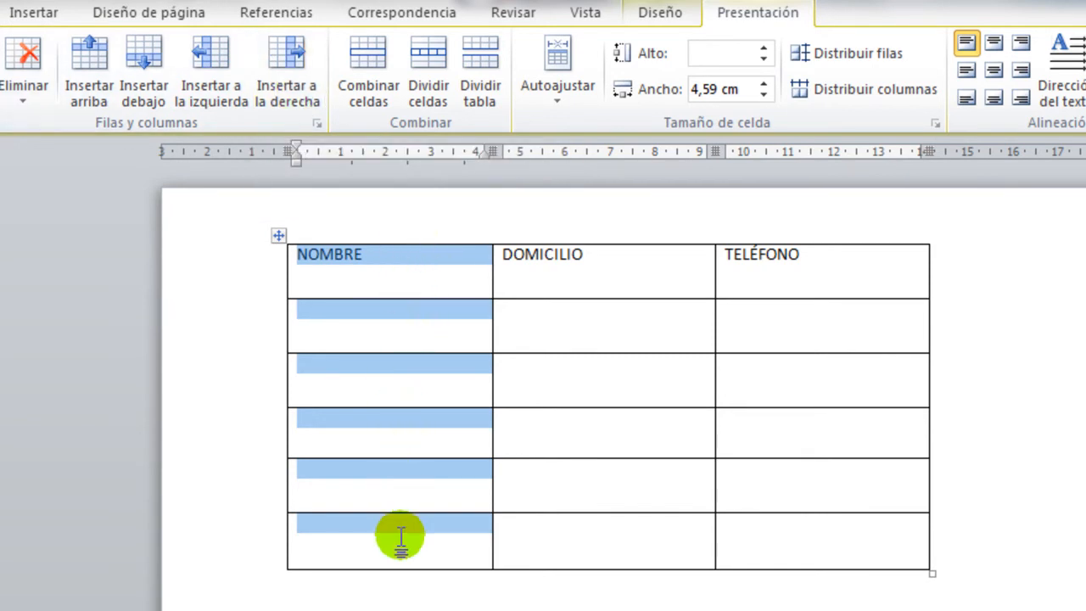
pyautogui.click(284, 95)
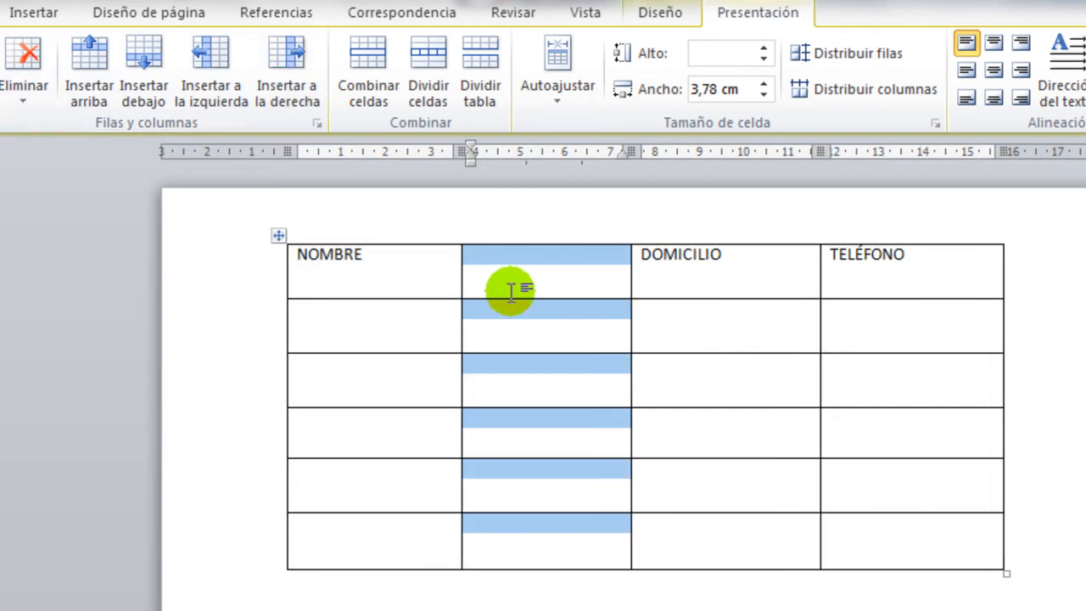
# Step: Try inserting an empty column before the NOMBRE column and undo it
pyautogui.click(326, 234)
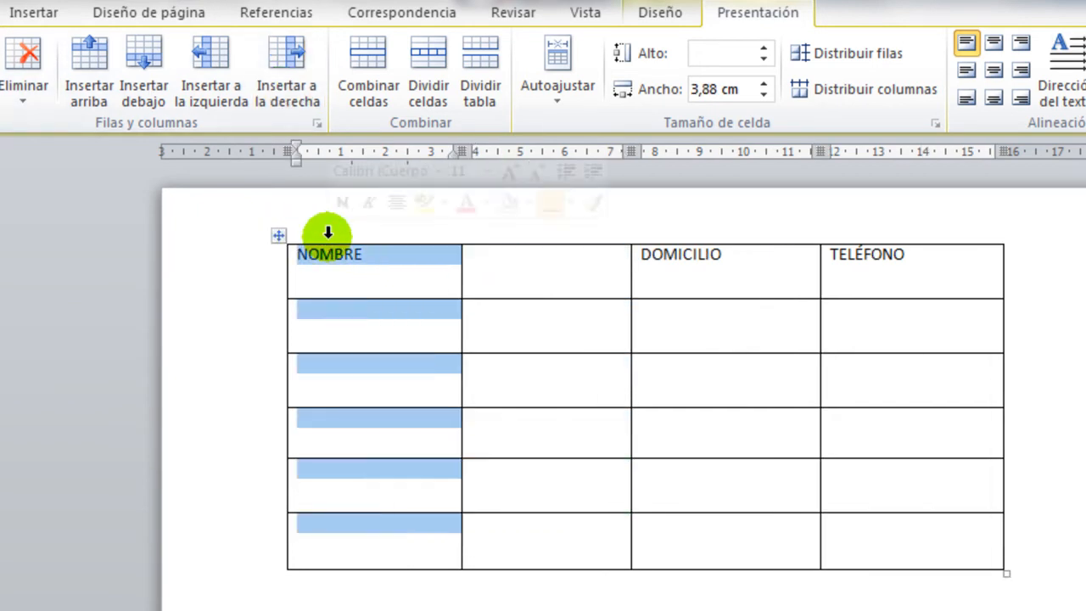
pyautogui.click(206, 80)
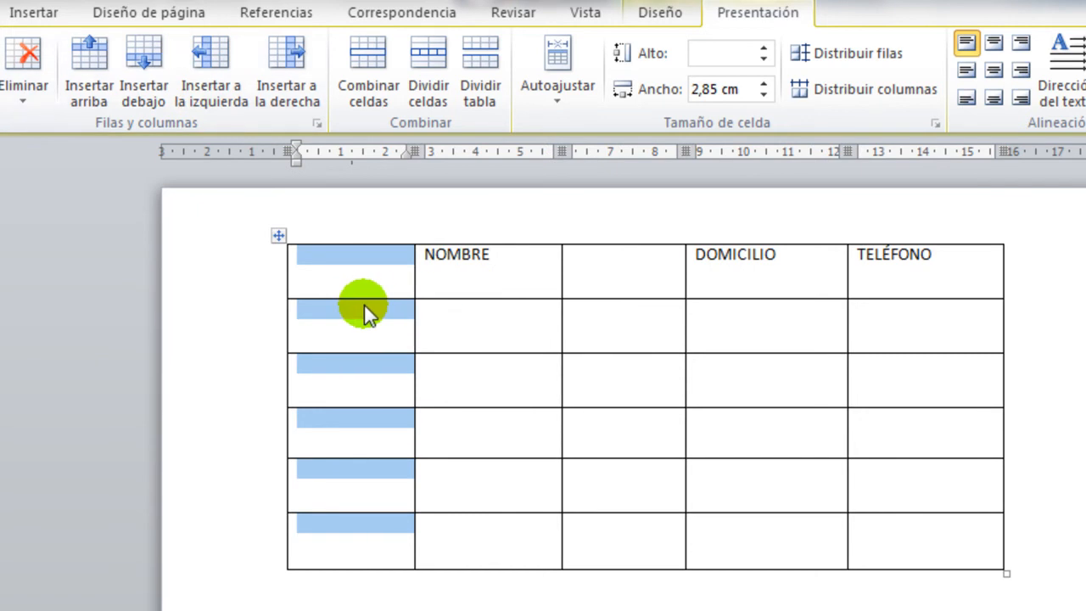
pyautogui.hotkey('ctrl', 'z')
# Step: Enter the heading APELLIDO in the top cell of the empty column between NOMBRE and DOMICILIO
pyautogui.click(524, 267)
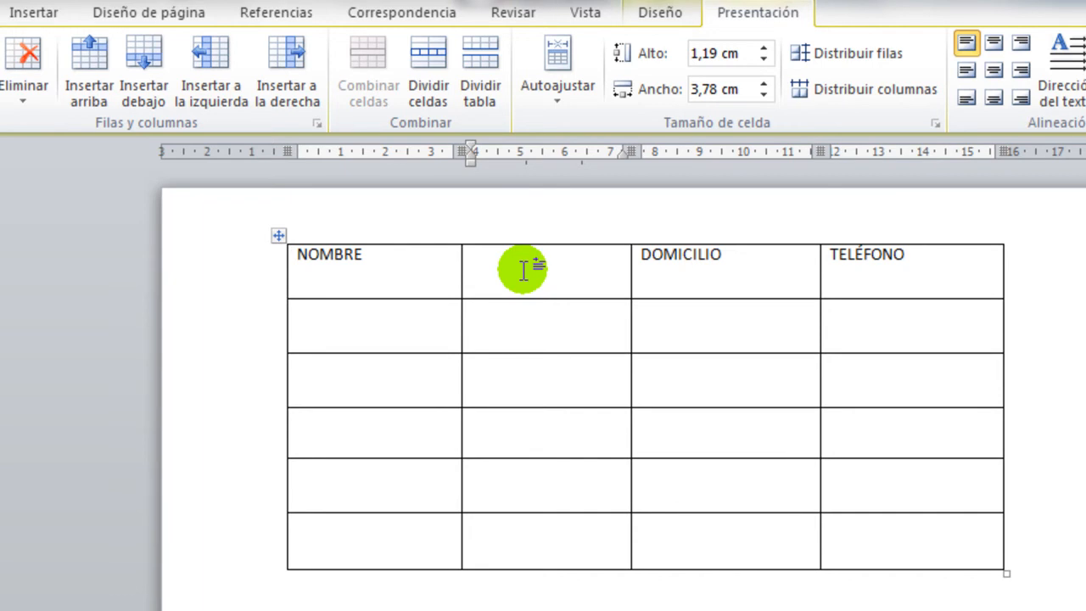
pyautogui.write('APELLIDO')
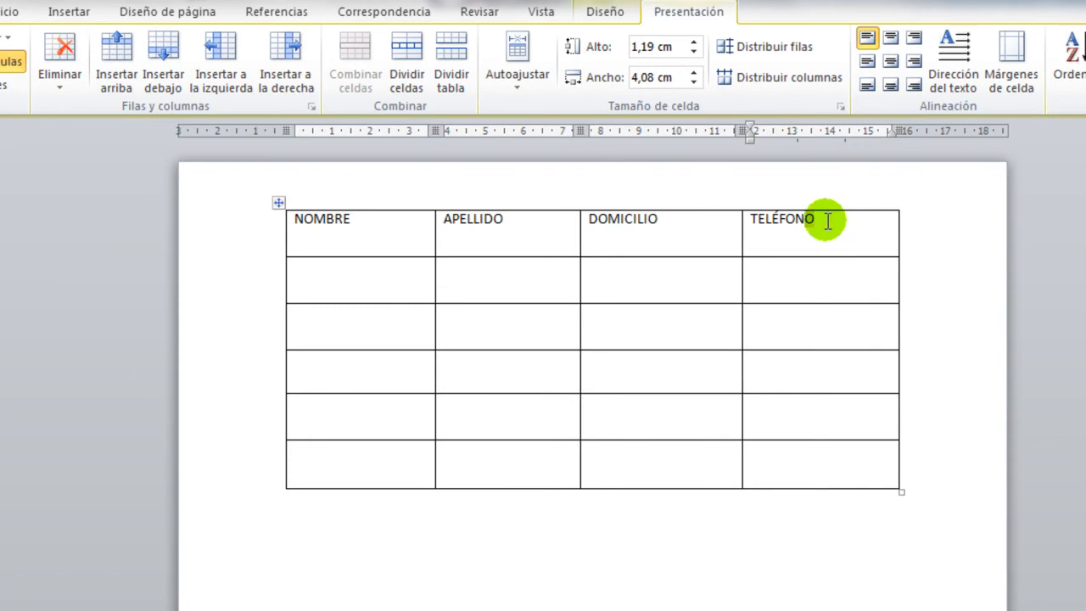
# Step: Select the four headings from TELÉFONO back to NOMBRE and centre them horizontally and vertically in their cells
pyautogui.hotkey('shift', 'Left')
pyautogui.hotkey('shift', 'Left')
pyautogui.hotkey('shift', 'Left')
pyautogui.hotkey('shift', 'Left')
pyautogui.hotkey('shift', 'Left')
pyautogui.hotkey('shift', 'Left')
pyautogui.hotkey('shift', 'Left')
pyautogui.hotkey('shift', 'Left')
pyautogui.hotkey('shift', 'Left')
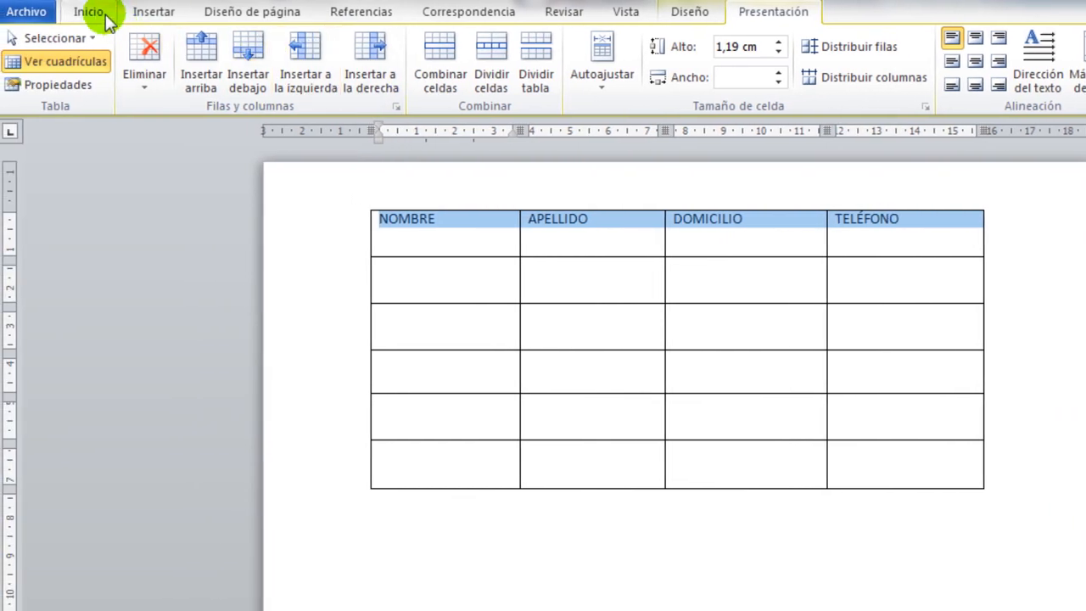
pyautogui.click(89, 16)
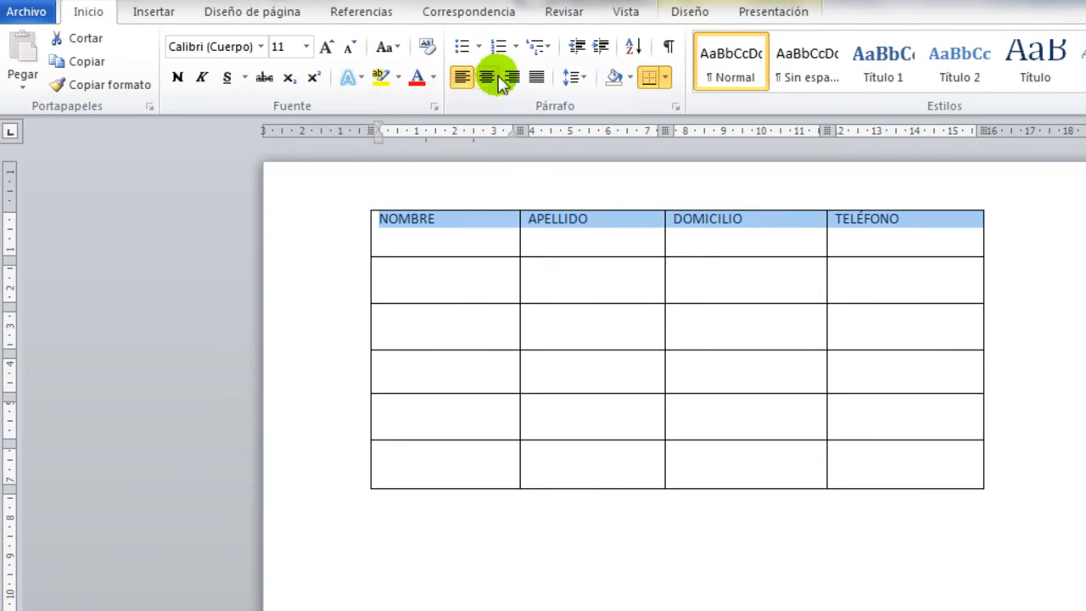
pyautogui.click(774, 11)
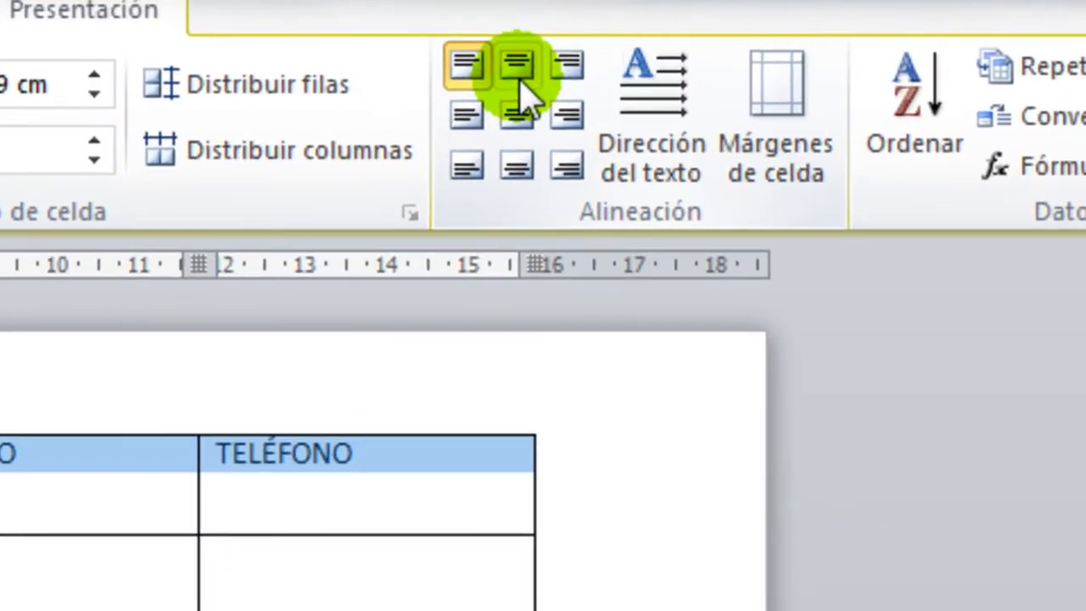
pyautogui.click(614, 57)
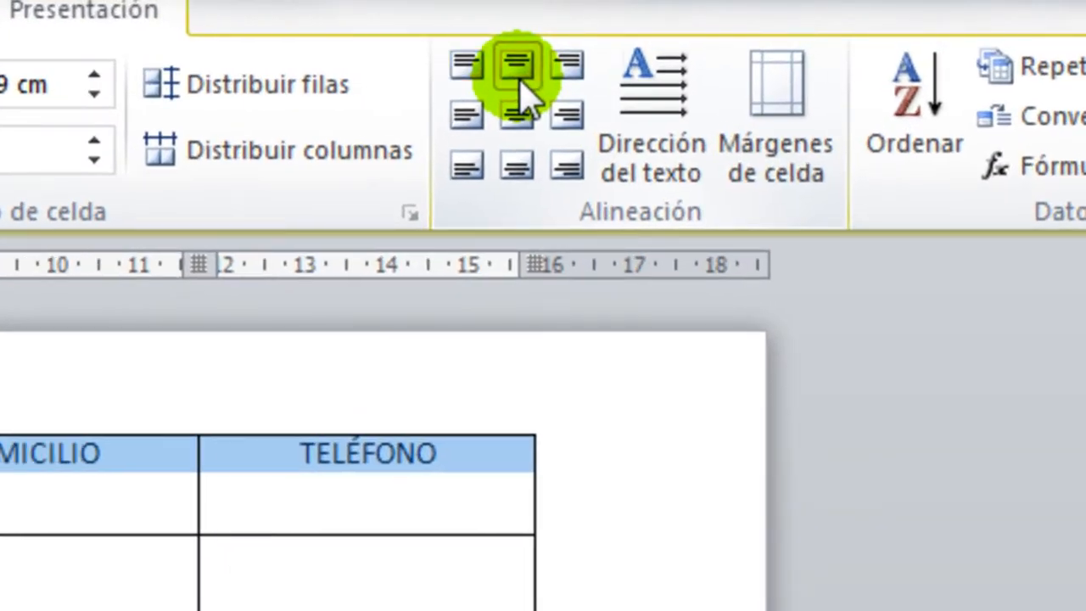
pyautogui.click(521, 119)
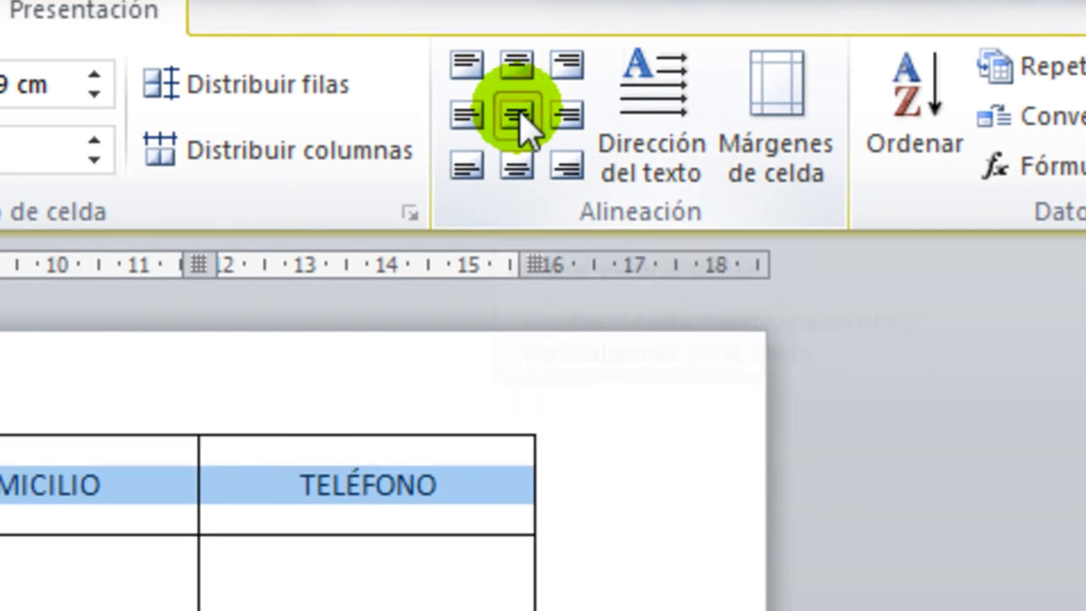
# Step: Try the centre-left, top-left, top-right, bottom-right and bottom-centre alignments on the headings, ending with full centring
pyautogui.click(467, 117)
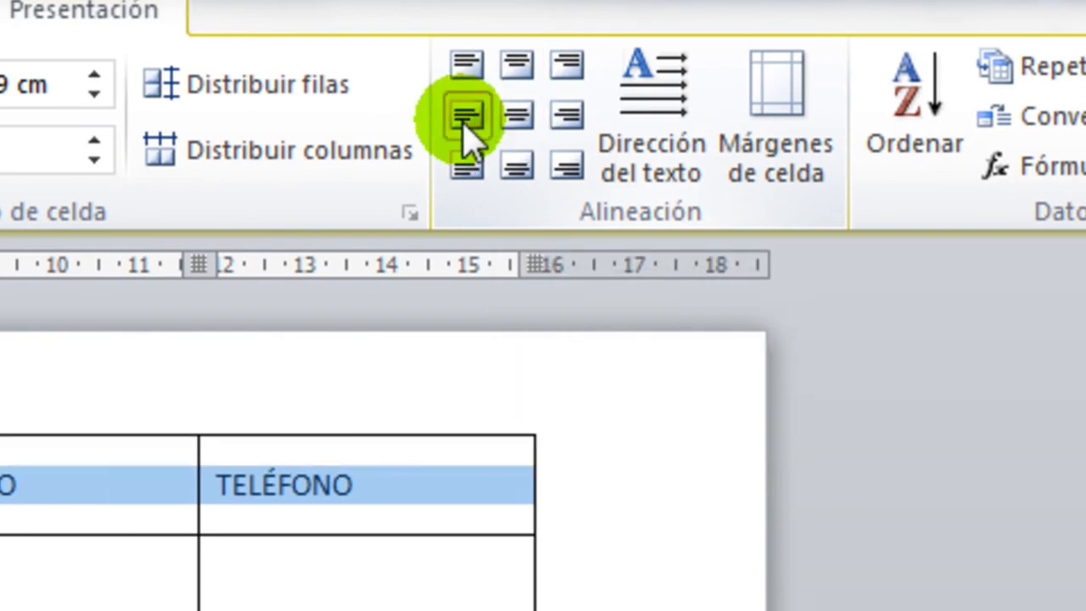
pyautogui.click(468, 64)
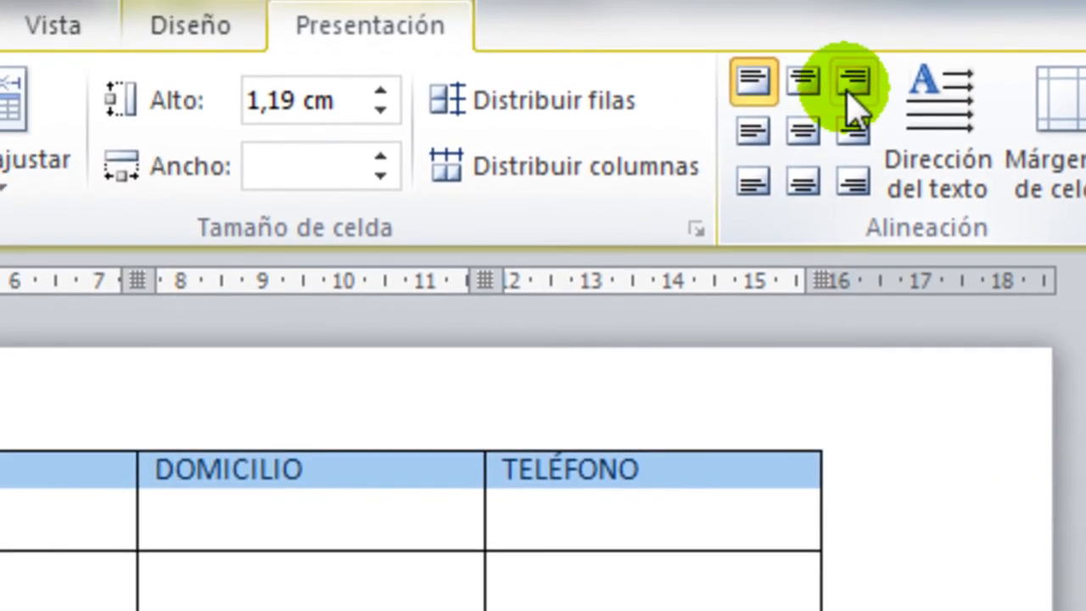
pyautogui.click(852, 85)
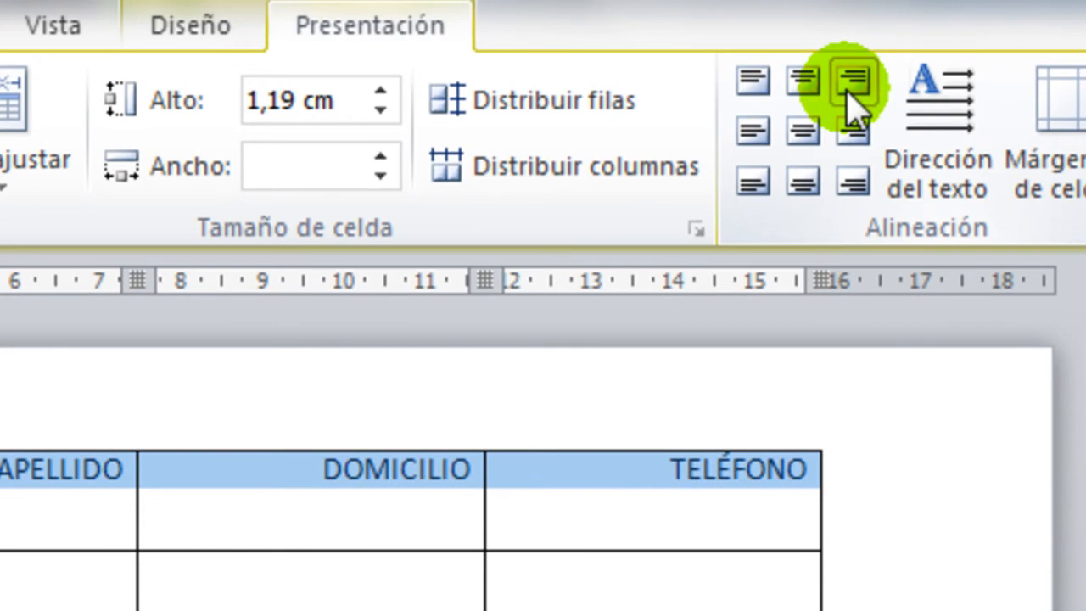
pyautogui.click(854, 183)
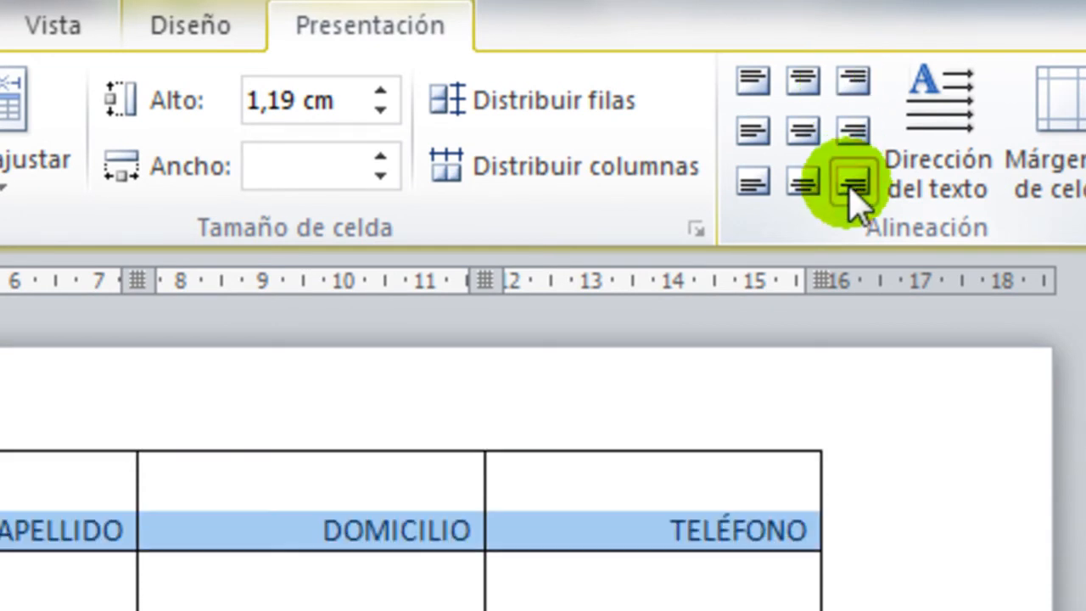
pyautogui.click(800, 187)
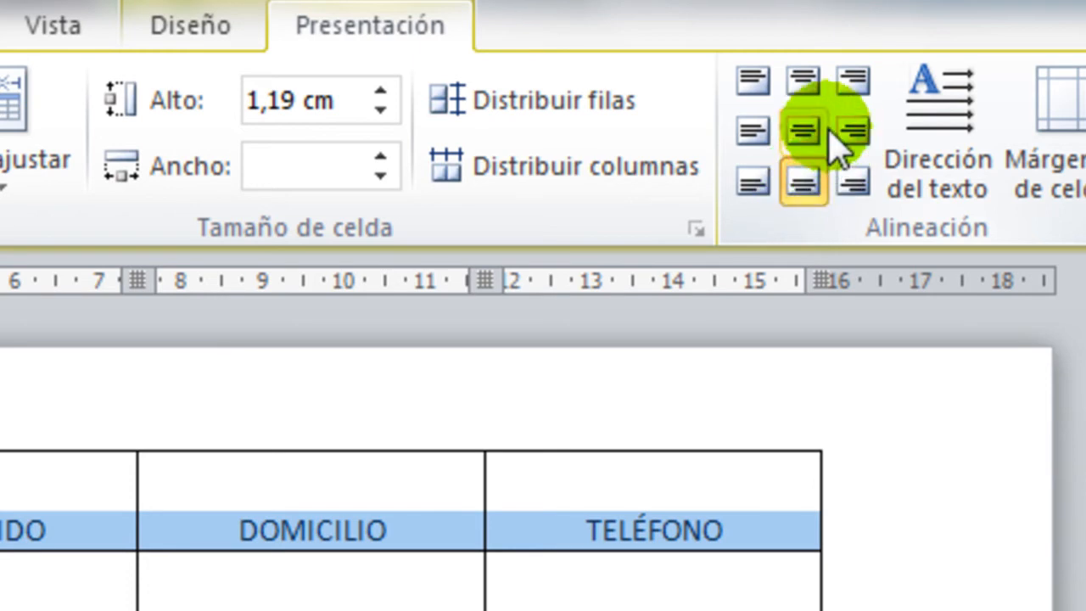
pyautogui.click(802, 131)
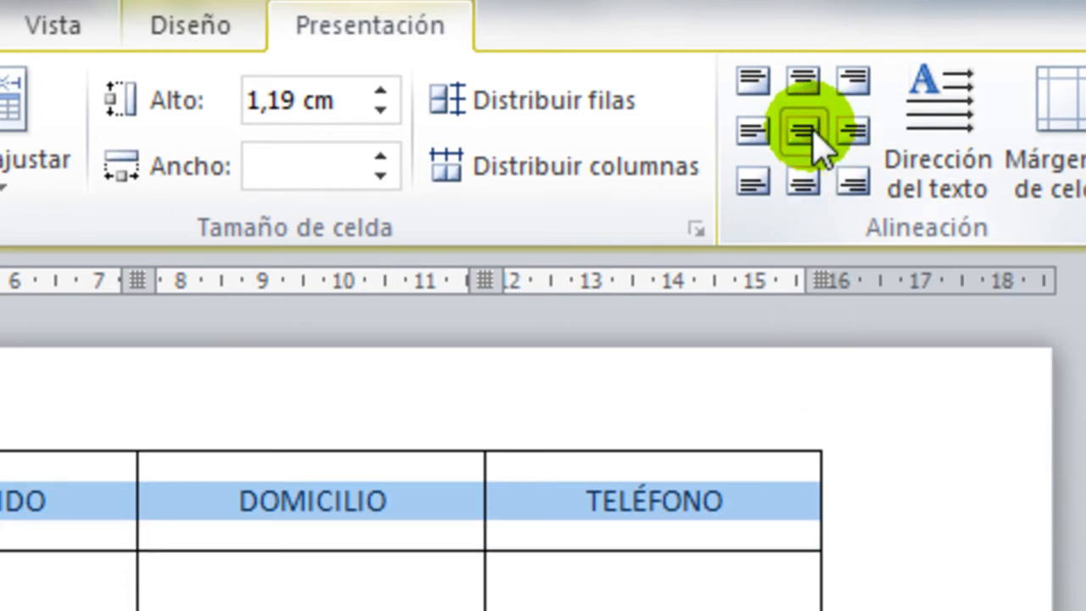
# Step: Rotate the heading text to read from bottom to top and enlarge the heading row to about 2.5 cm high
pyautogui.click(955, 186)
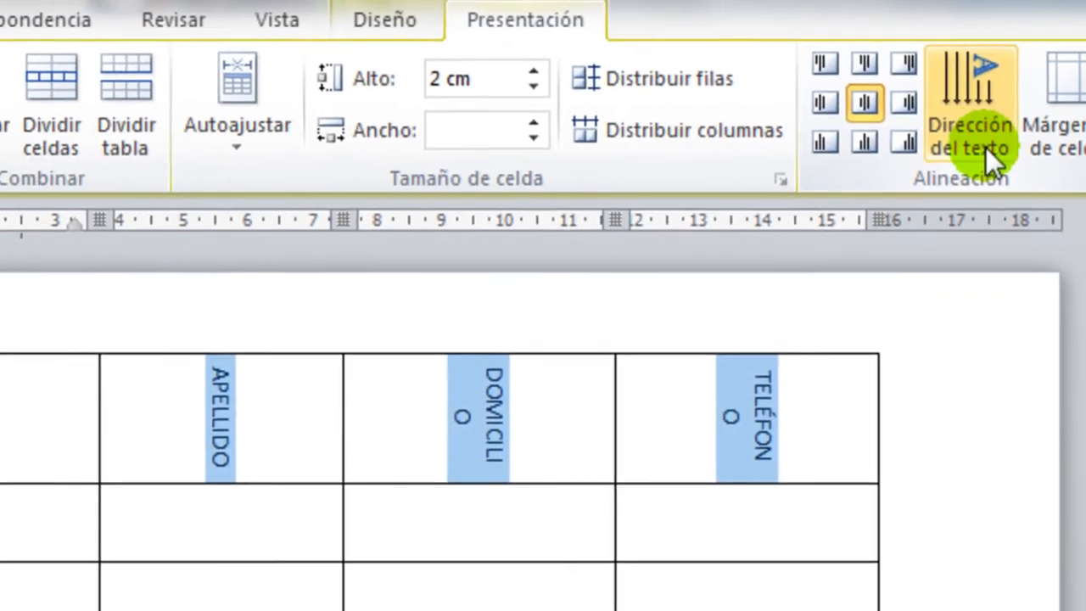
pyautogui.click(986, 145)
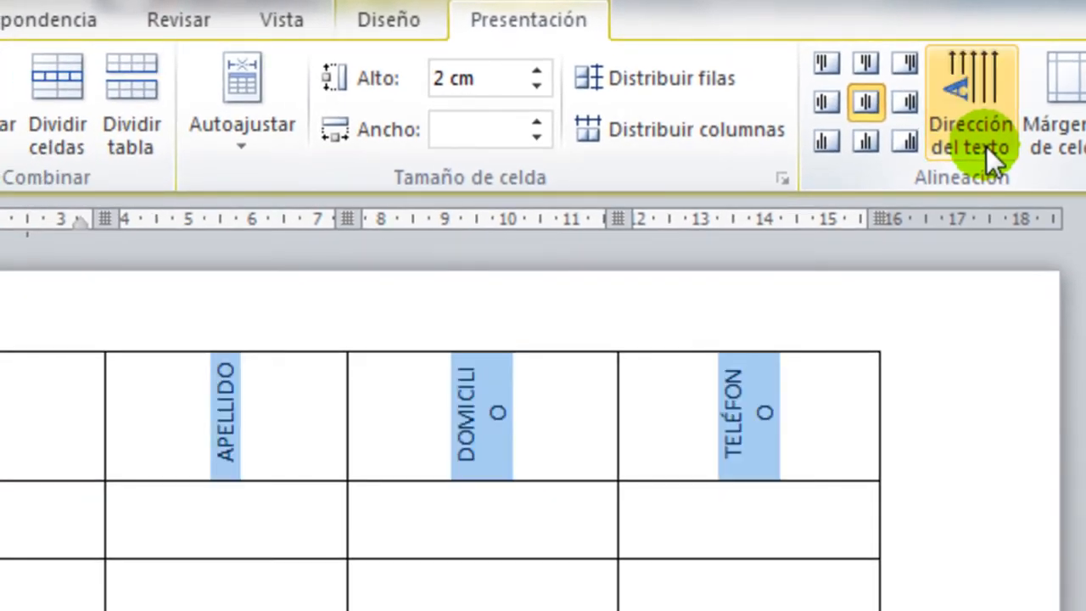
pyautogui.click(759, 417)
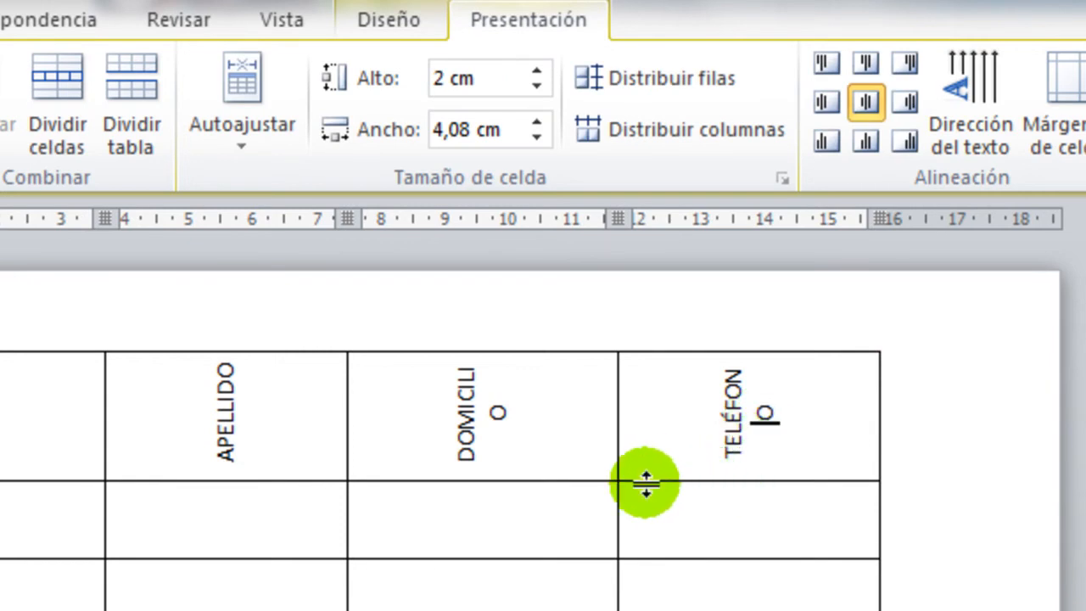
pyautogui.moveTo(648, 483); pyautogui.dragTo(650, 516)
# Step: Return the text of the four headings to horizontal direction
pyautogui.click(358, 304)
pyautogui.click(353, 244)
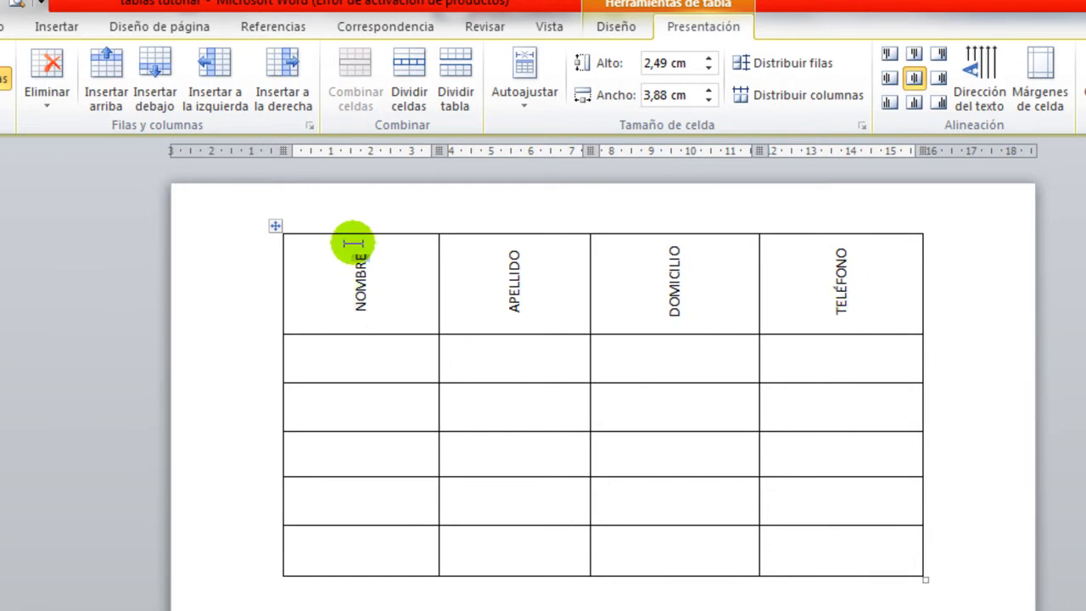
pyautogui.hotkey('shift', 'Right')
pyautogui.hotkey('shift', 'Down')
pyautogui.hotkey('shift', 'Down')
pyautogui.hotkey('shift', 'Down')
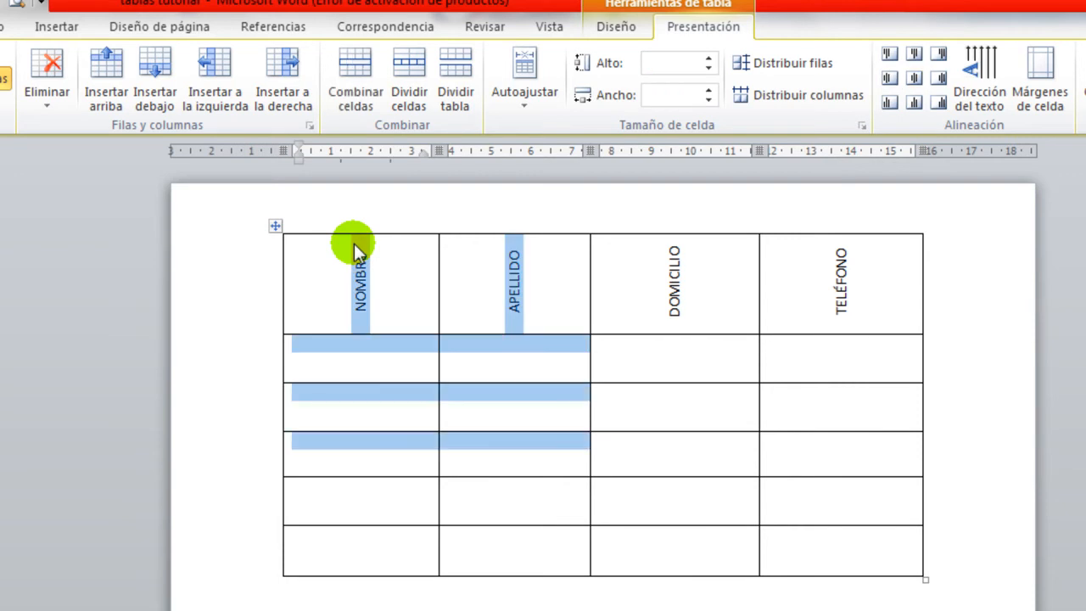
pyautogui.click(354, 243)
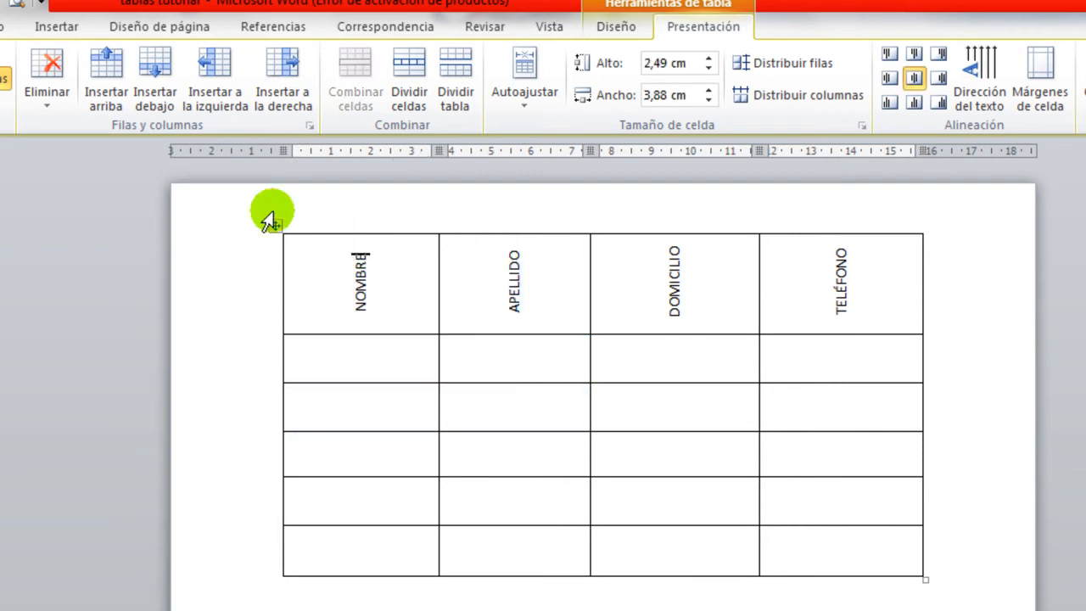
pyautogui.click(4, 28)
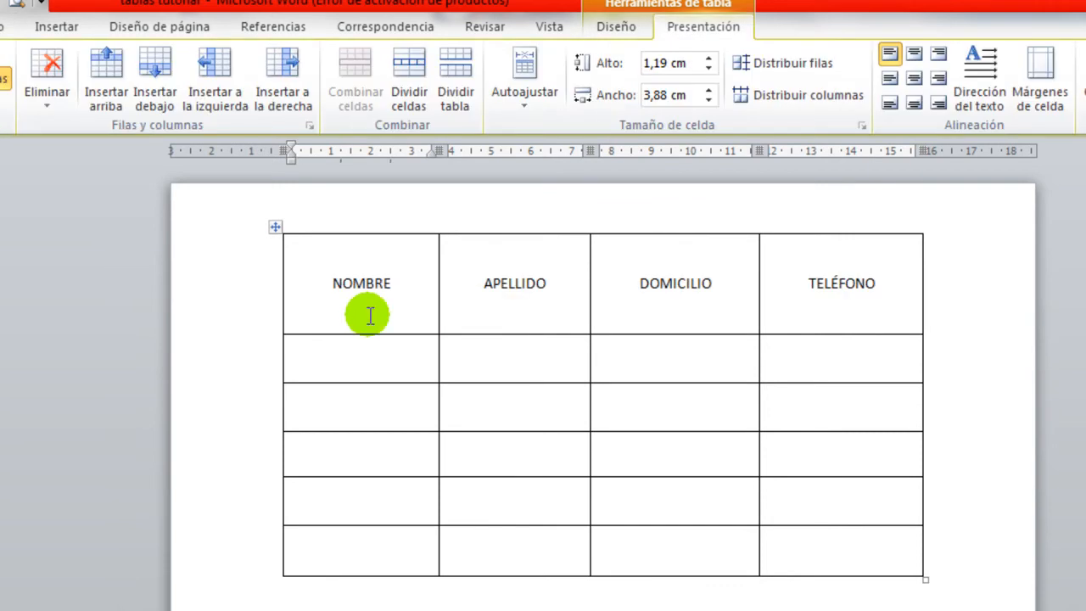
# Step: Split the empty cell directly below NOMBRE into 2 columns and 1 row
pyautogui.click(367, 364)
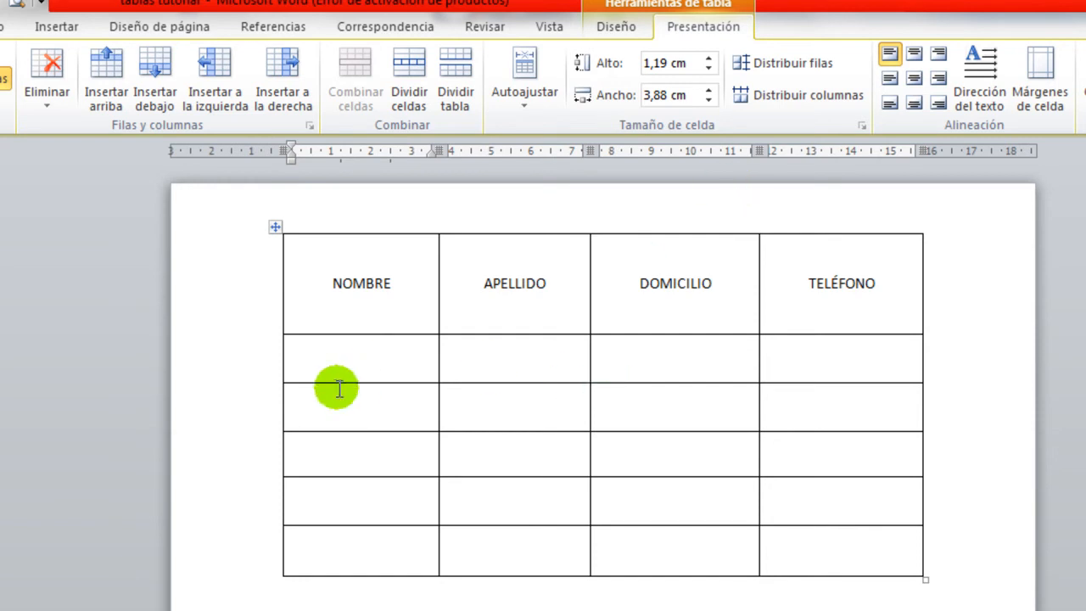
pyautogui.rightClick(336, 353)
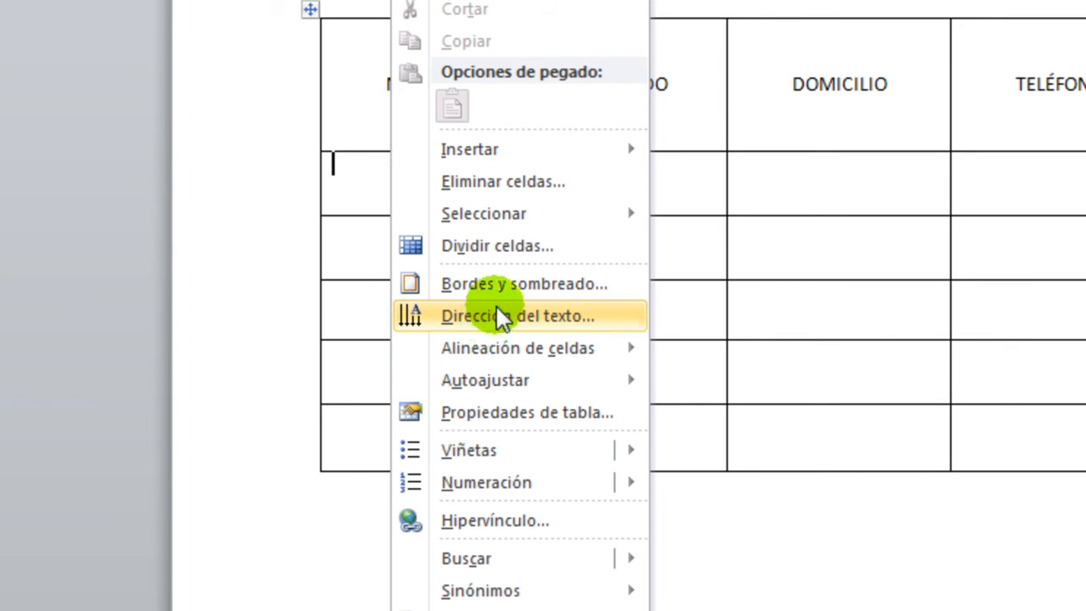
pyautogui.click(492, 246)
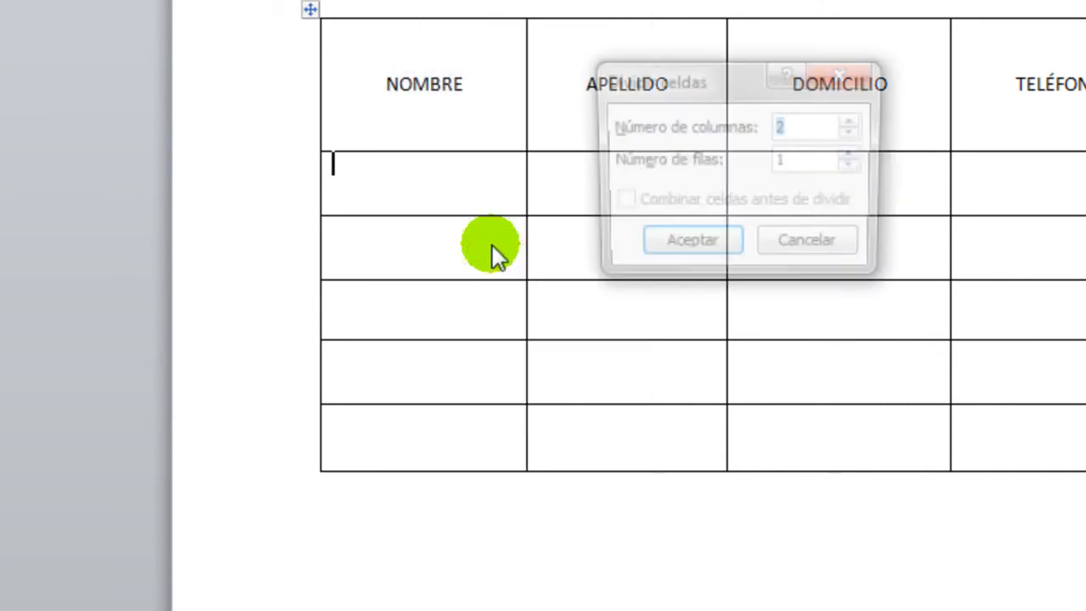
pyautogui.moveTo(684, 76); pyautogui.dragTo(902, 0)
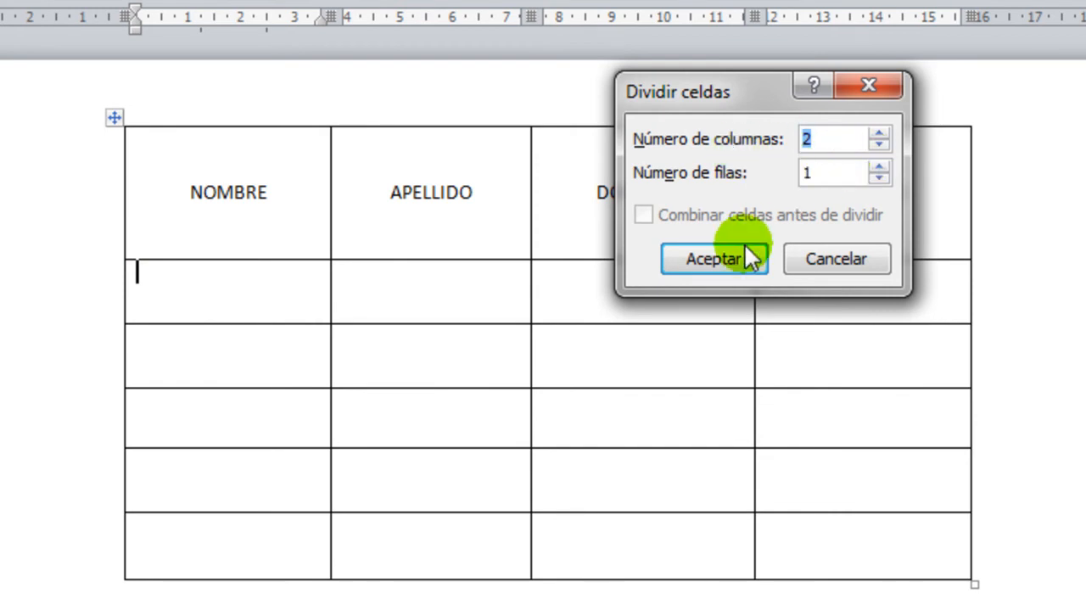
pyautogui.click(715, 260)
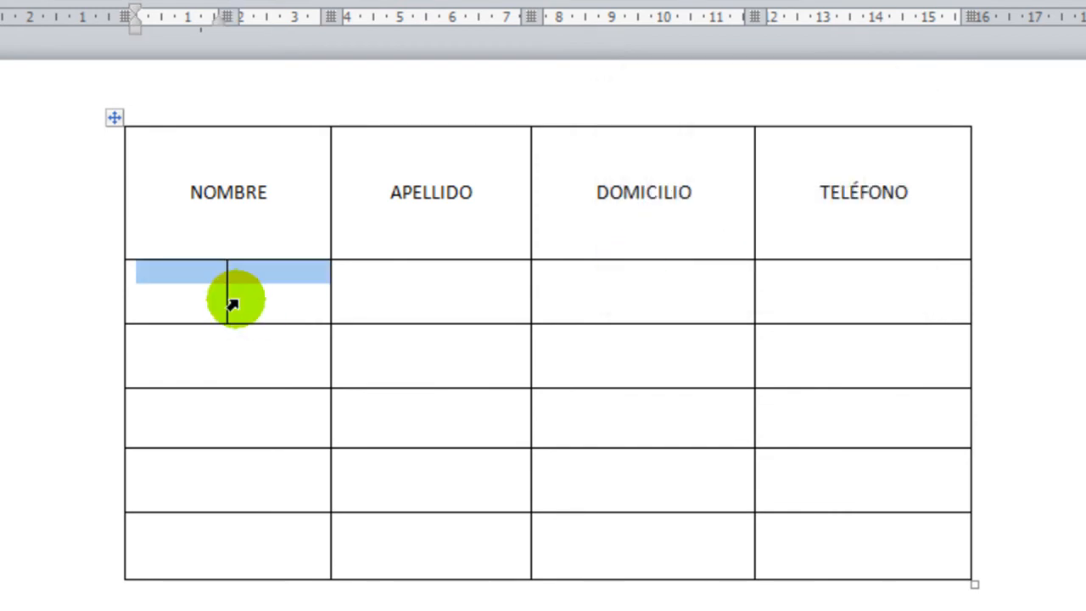
# Step: Split the third-row cell of the NOMBRE column into 2 columns and 2 rows
pyautogui.click(252, 348)
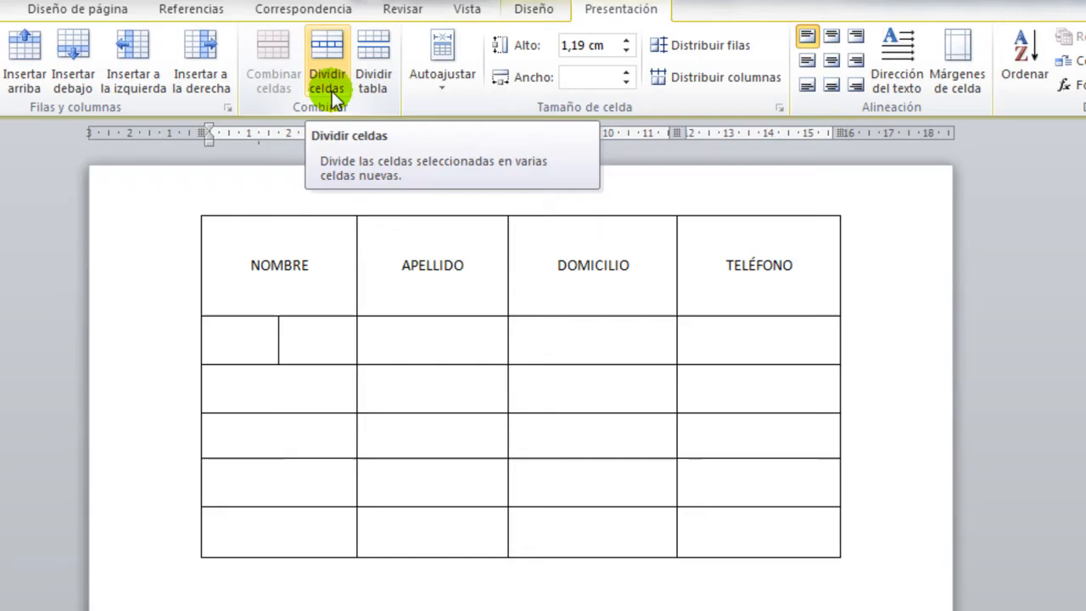
pyautogui.click(511, 123)
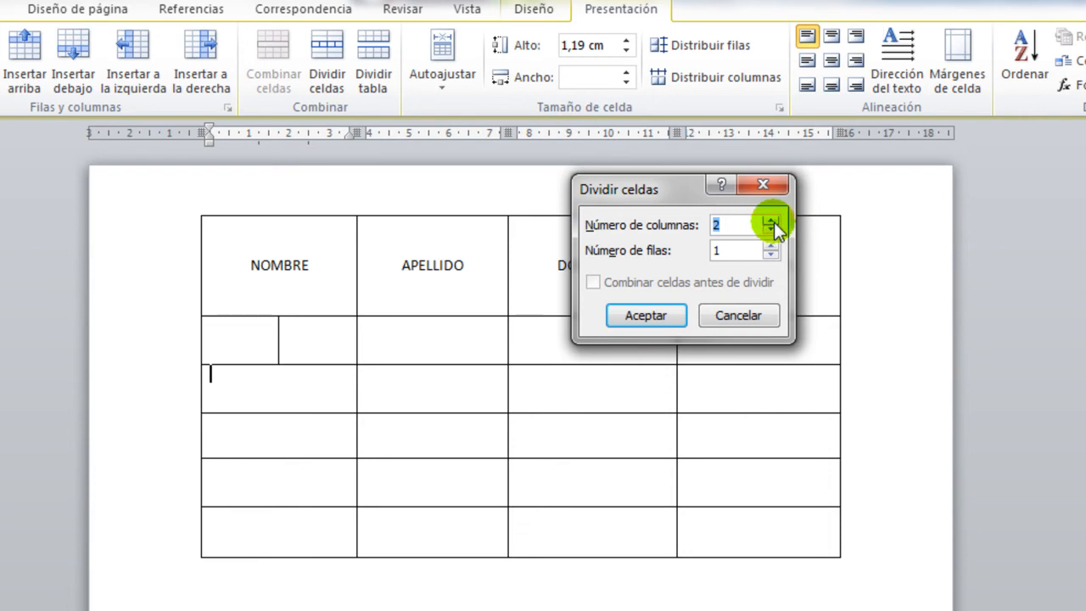
pyautogui.click(771, 246)
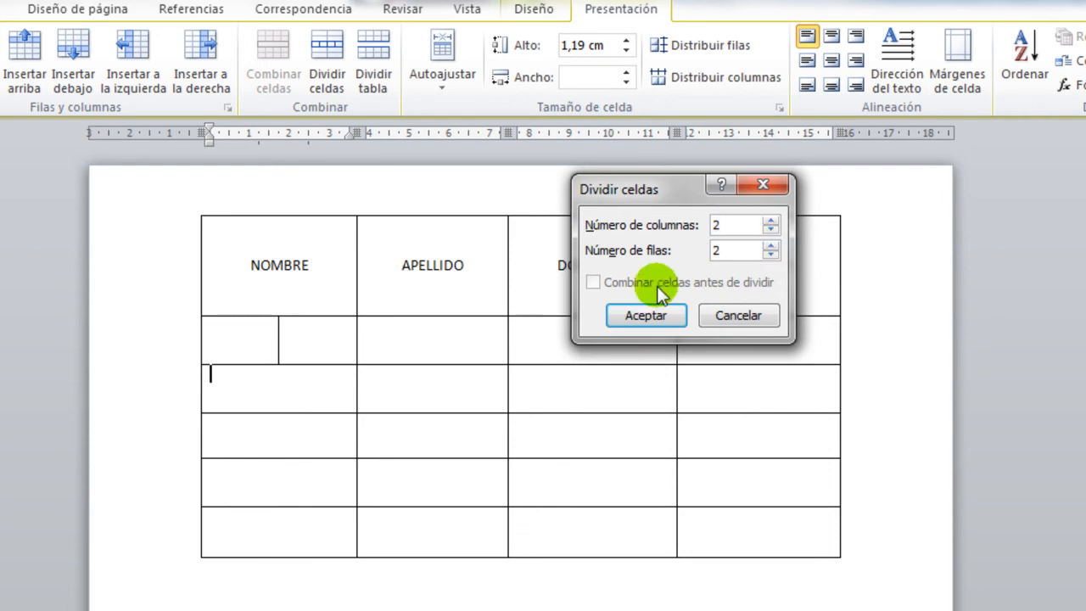
pyautogui.click(645, 318)
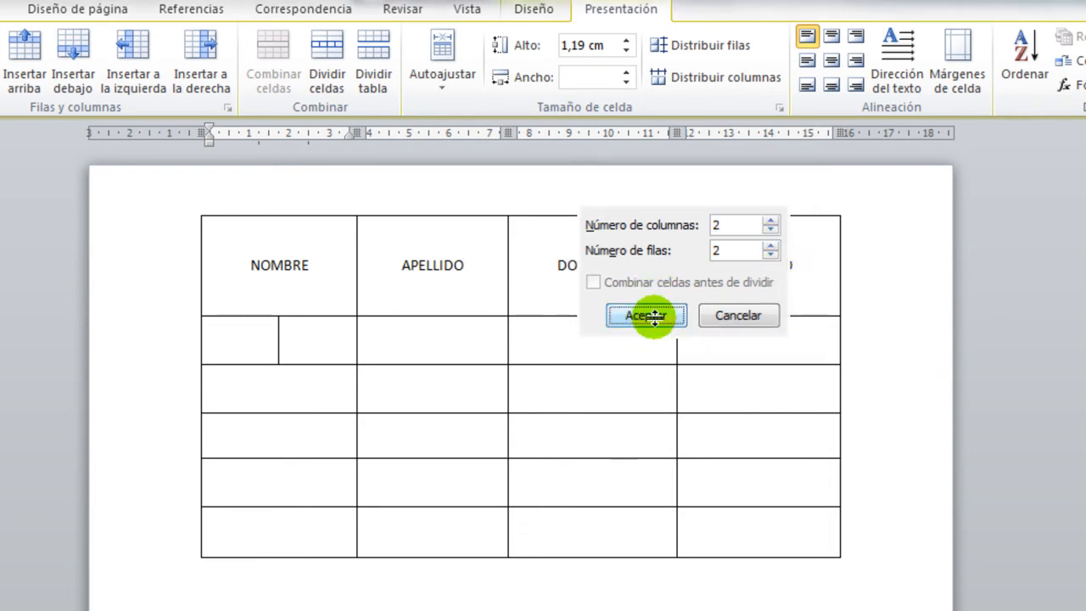
# Step: Split the third-row cell of the DOMICILIO column into 3 columns and 2 rows
pyautogui.click(355, 395)
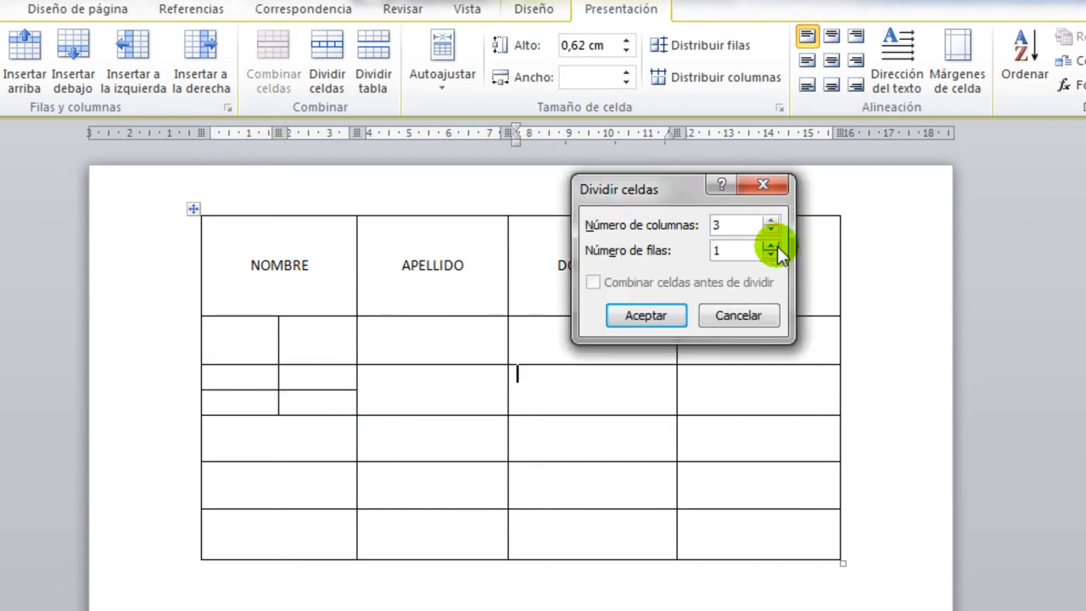
pyautogui.click(776, 246)
pyautogui.click(674, 319)
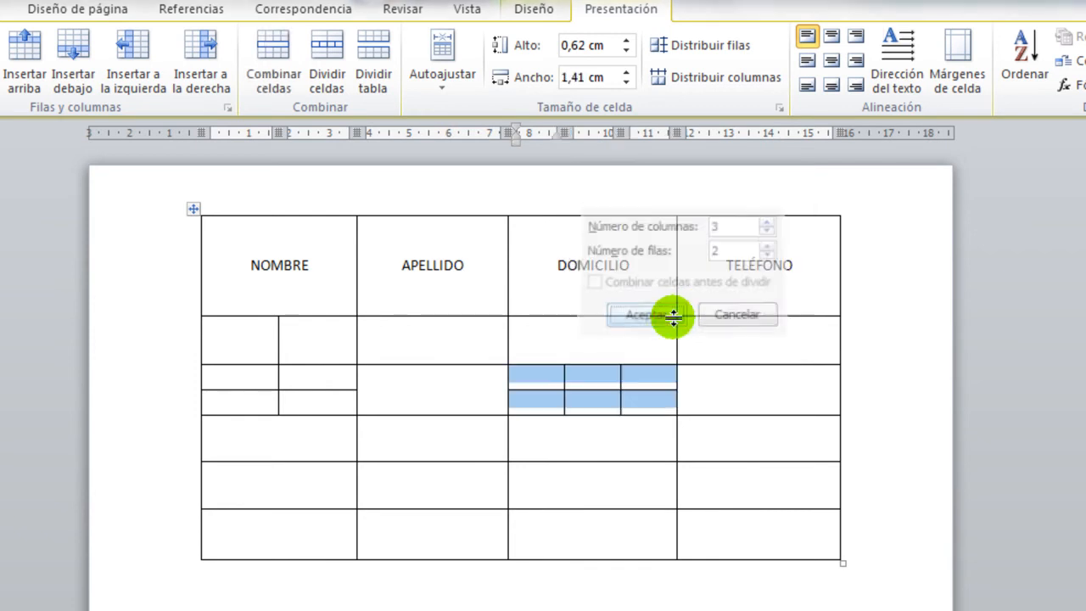
pyautogui.click(638, 396)
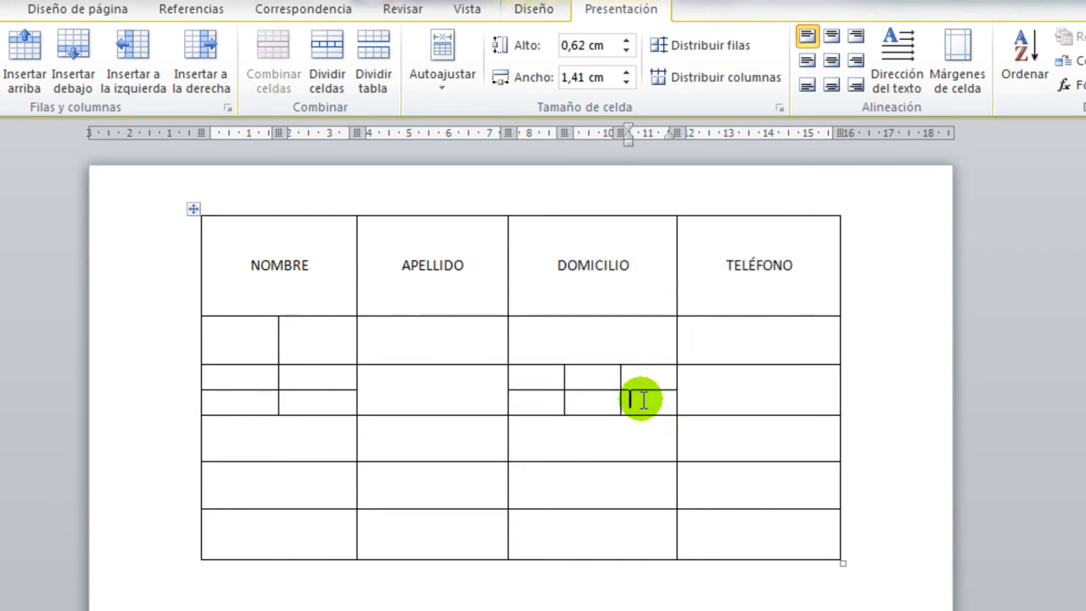
pyautogui.click(555, 381)
pyautogui.click(599, 376)
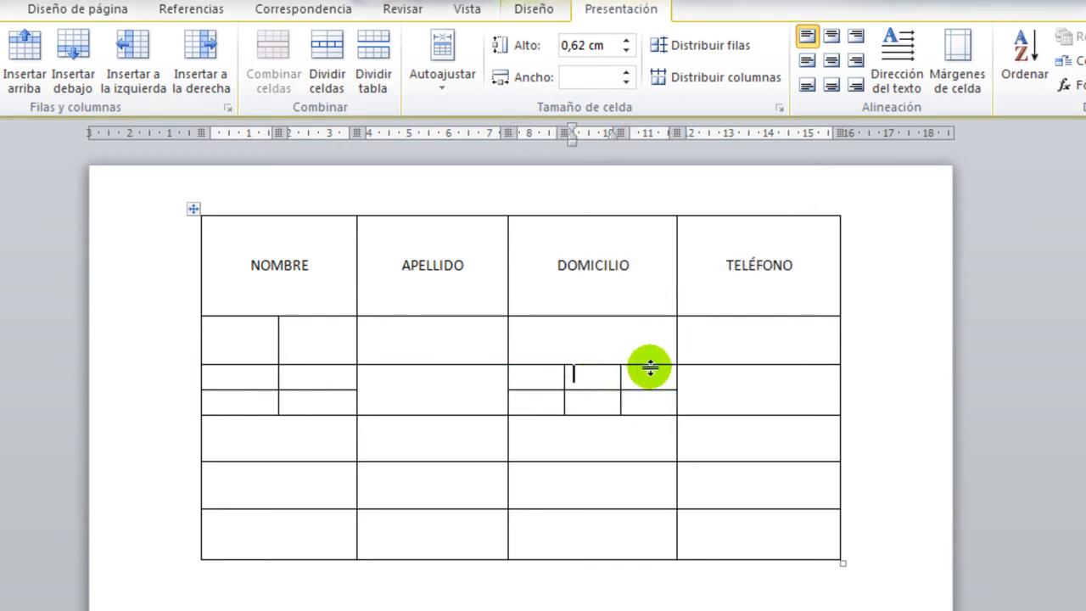
pyautogui.moveTo(650, 367); pyautogui.dragTo(659, 390)
pyautogui.click(659, 396)
pyautogui.click(548, 377)
# Step: Merge the fourth-row cells of the DOMICILIO and TELÉFONO columns into one cell
pyautogui.click(560, 438)
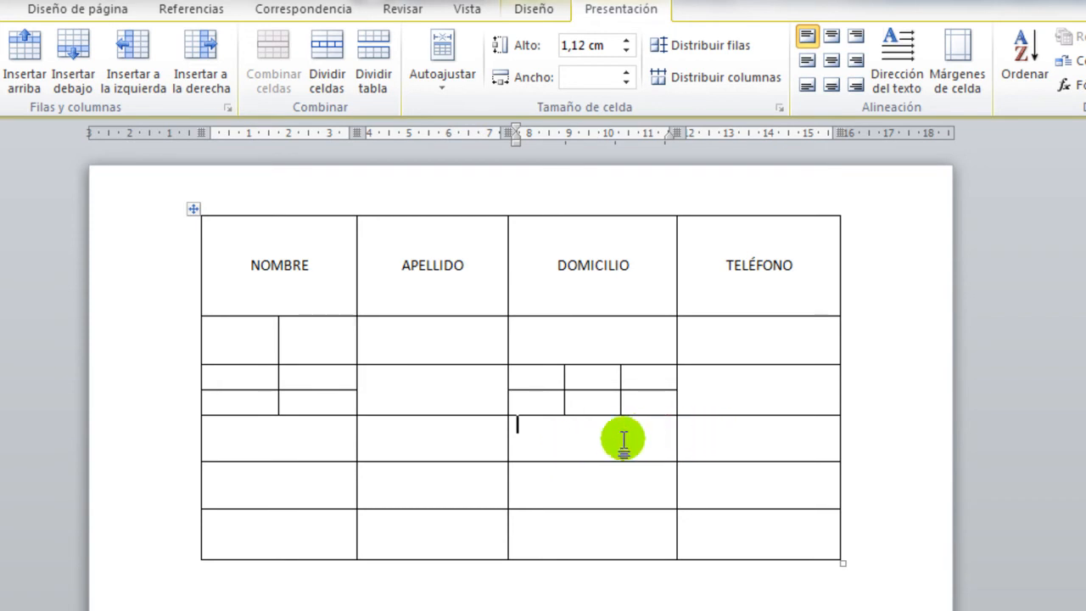
pyautogui.hotkey('shift', 'Right')
pyautogui.hotkey('shift', 'Right')
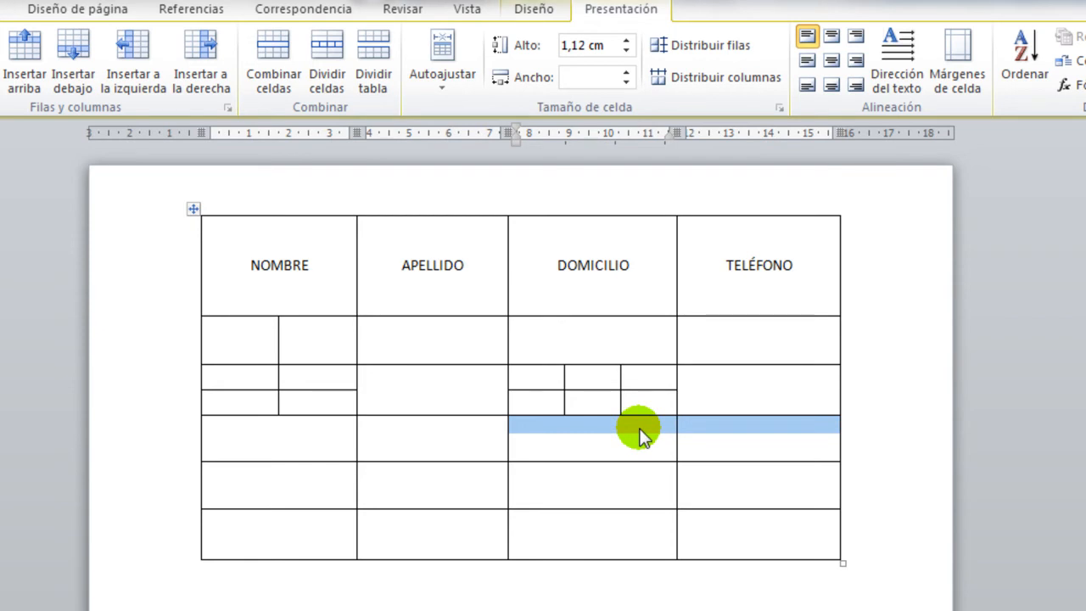
pyautogui.rightClick(643, 433)
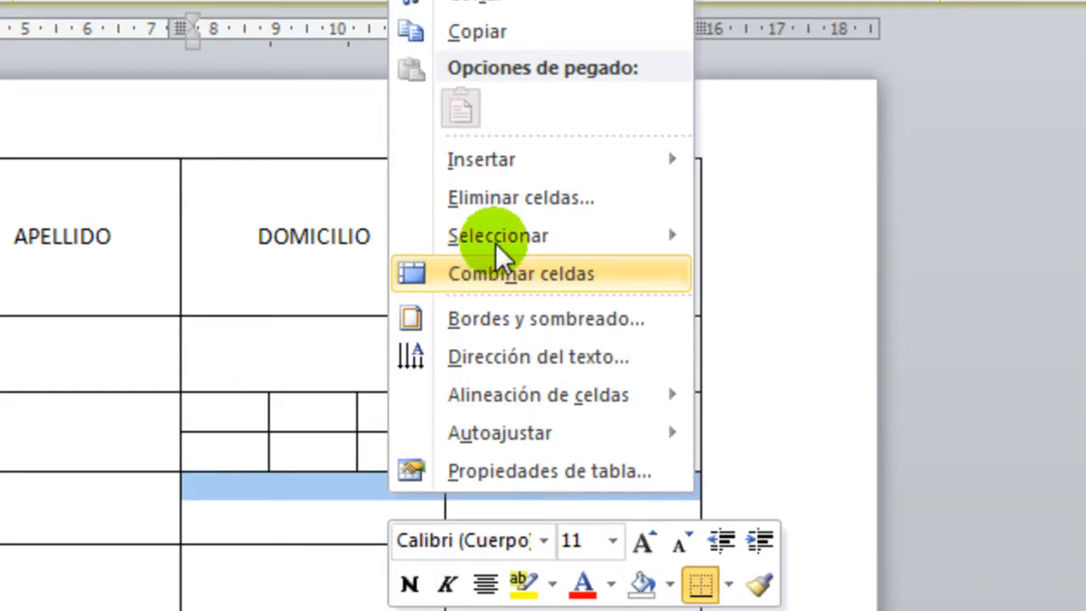
pyautogui.moveTo(488, 238)
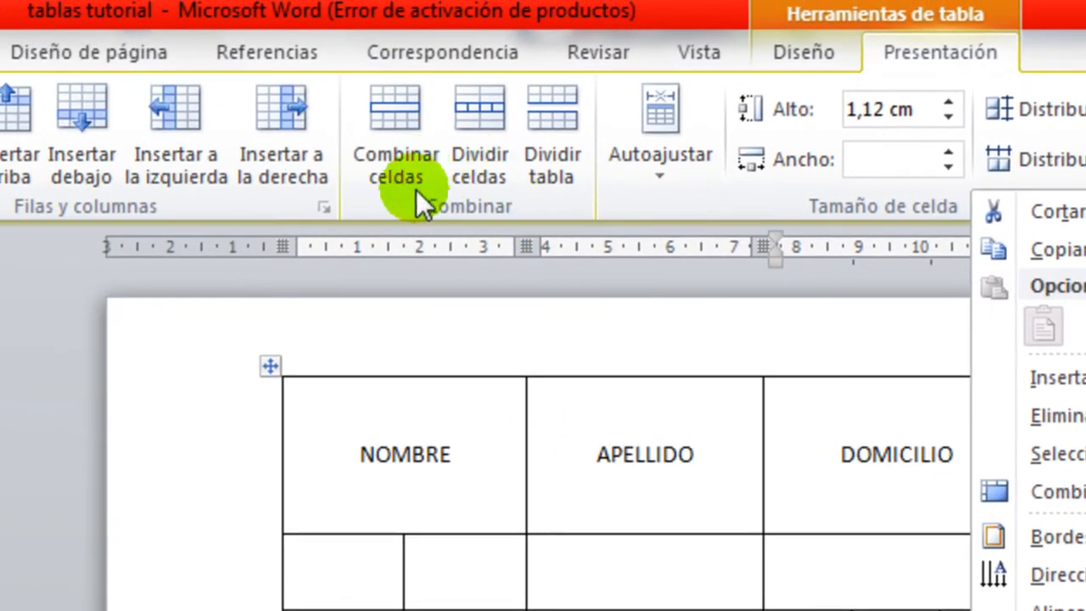
pyautogui.click(396, 121)
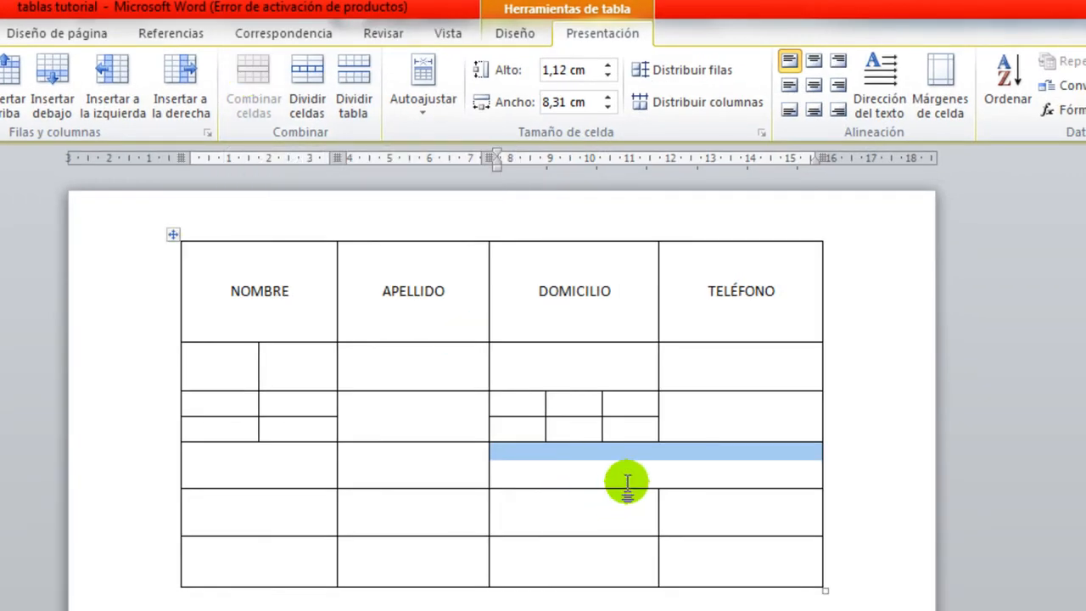
pyautogui.click(632, 472)
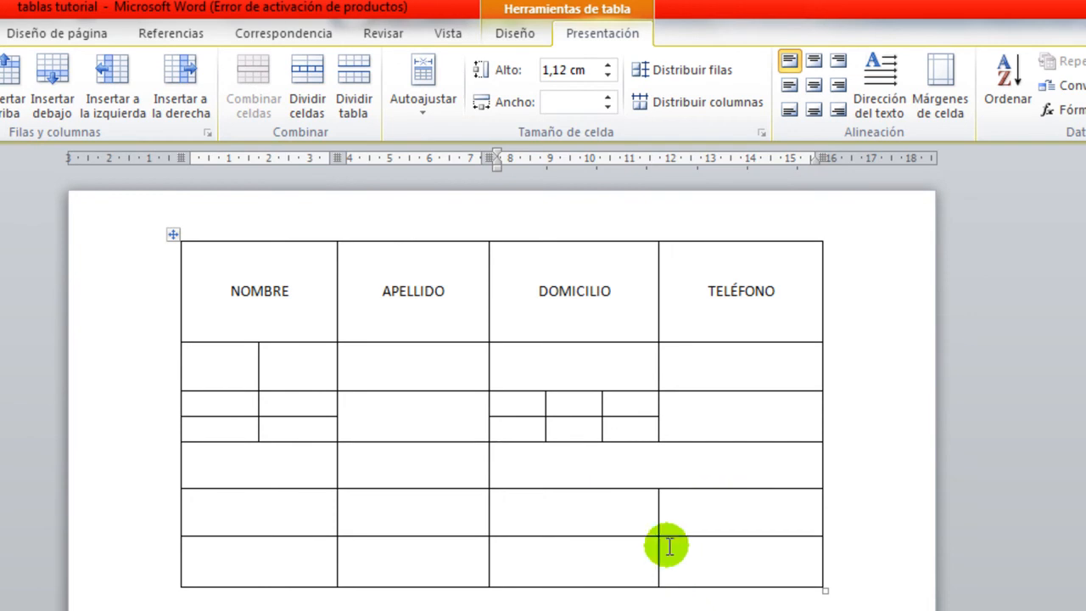
# Step: Merge the last three cells of the APELLIDO column, and combine the result with all cells beside it under DOMICILIO and TELÉFONO
pyautogui.click(432, 376)
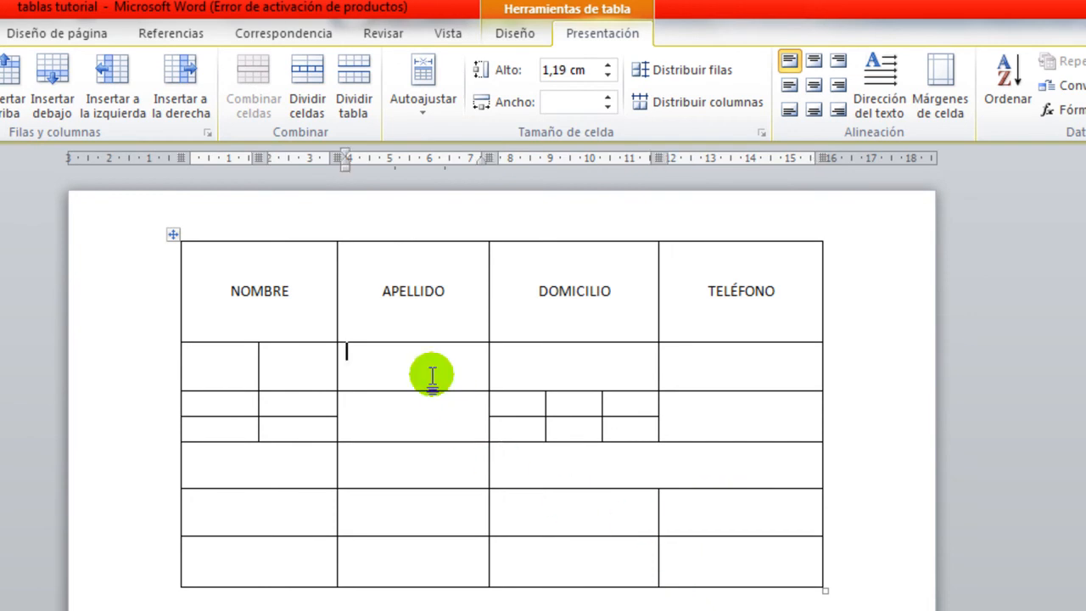
pyautogui.click(388, 465)
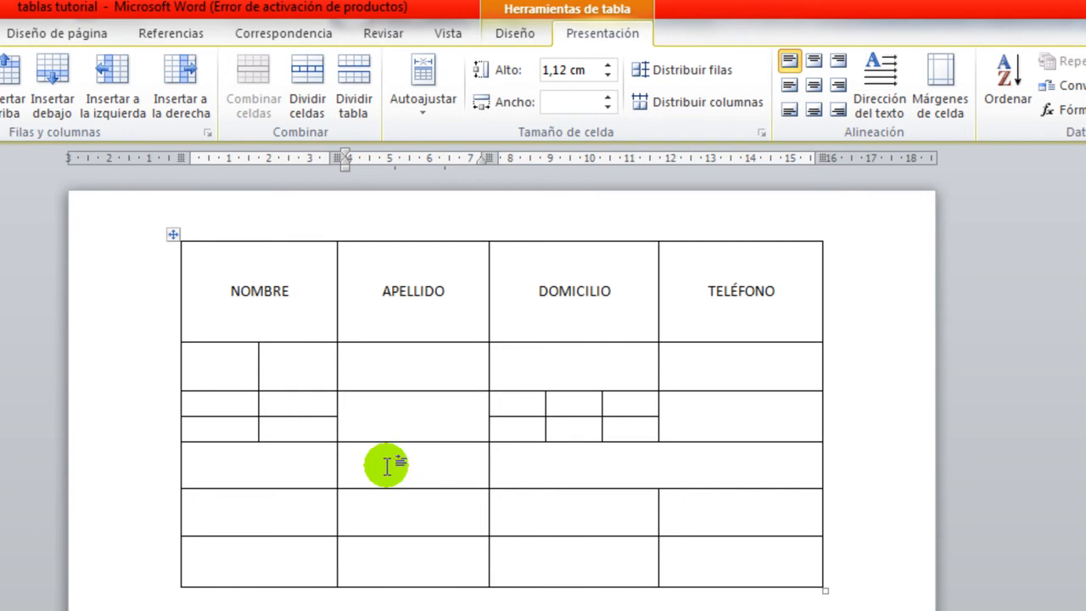
pyautogui.hotkey('shift', 'Down')
pyautogui.hotkey('shift', 'Down')
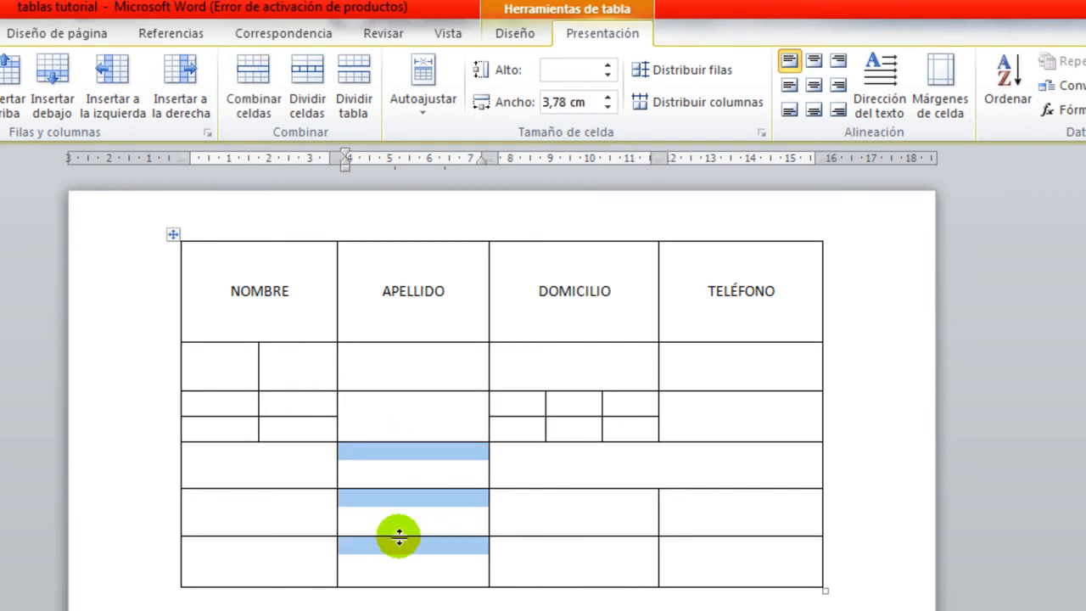
pyautogui.click(255, 90)
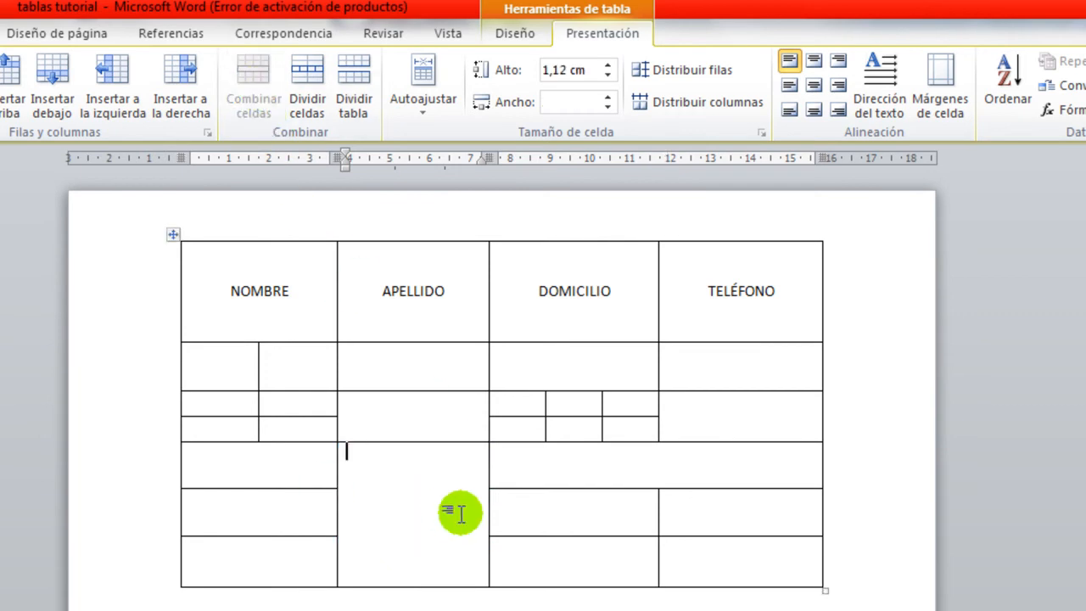
pyautogui.moveTo(447, 477); pyautogui.dragTo(806, 552)
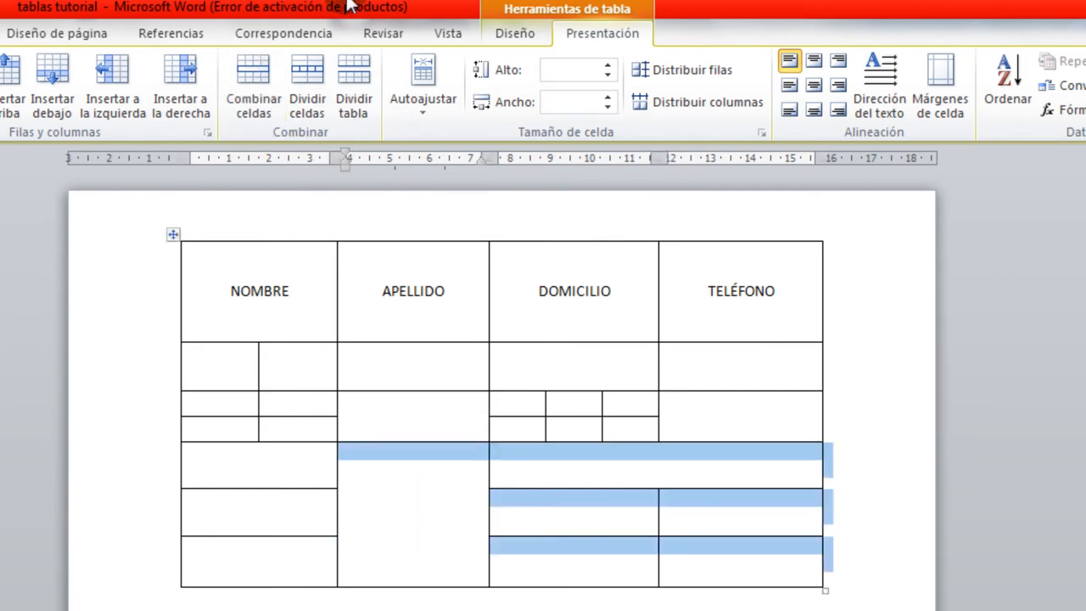
pyautogui.click(257, 113)
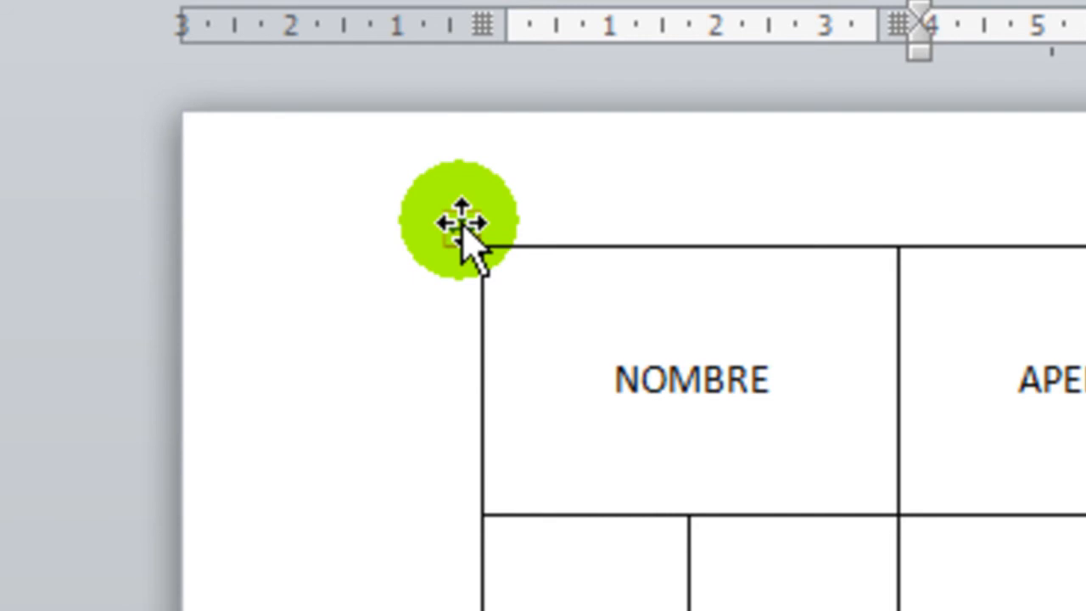
# Step: Clear the contents of the whole table and undo that deletion
pyautogui.click(461, 223)
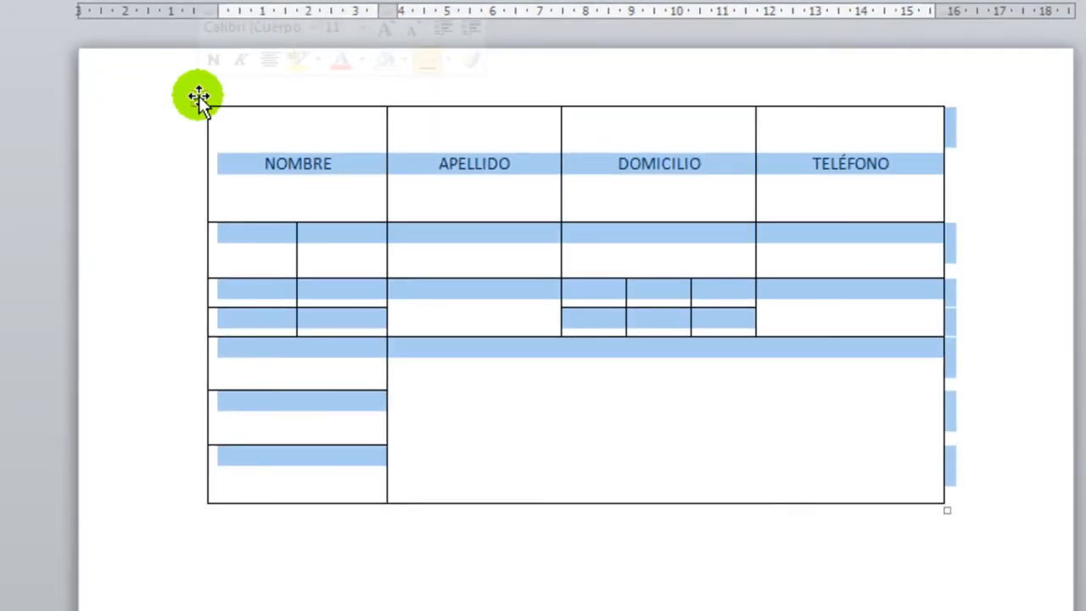
pyautogui.press('Delete')
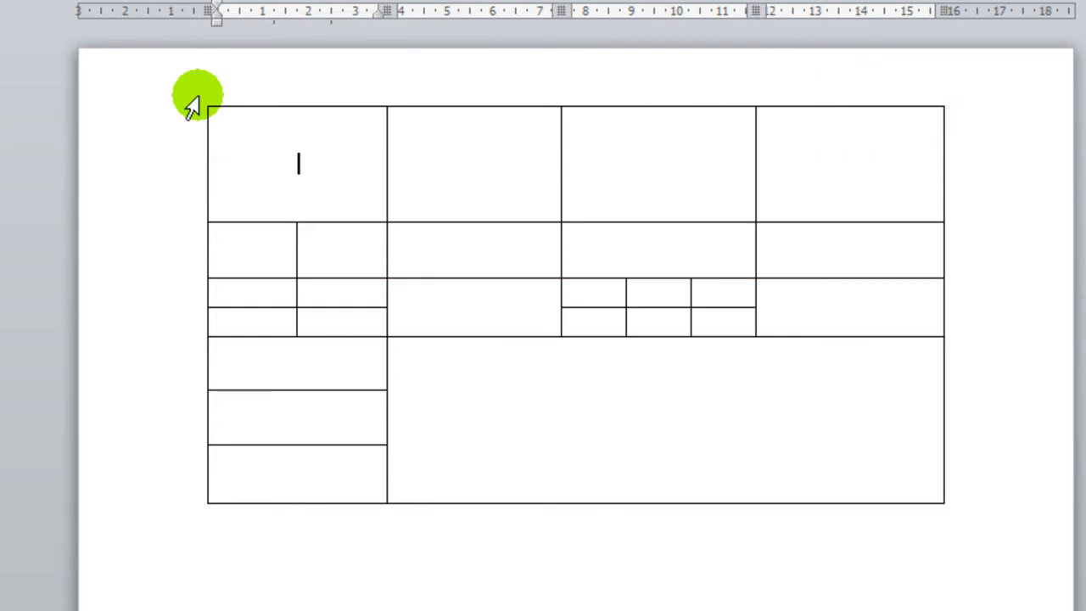
pyautogui.hotkey('ctrl', 'z')
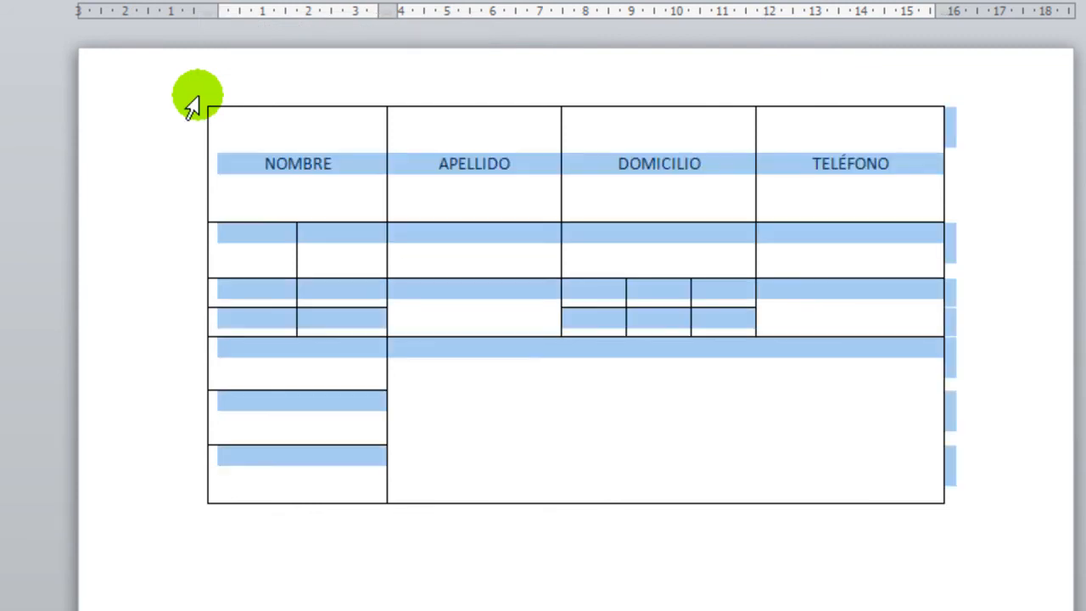
# Step: Try to delete the entire table, including its cells and headings
pyautogui.moveTo(204, 108)
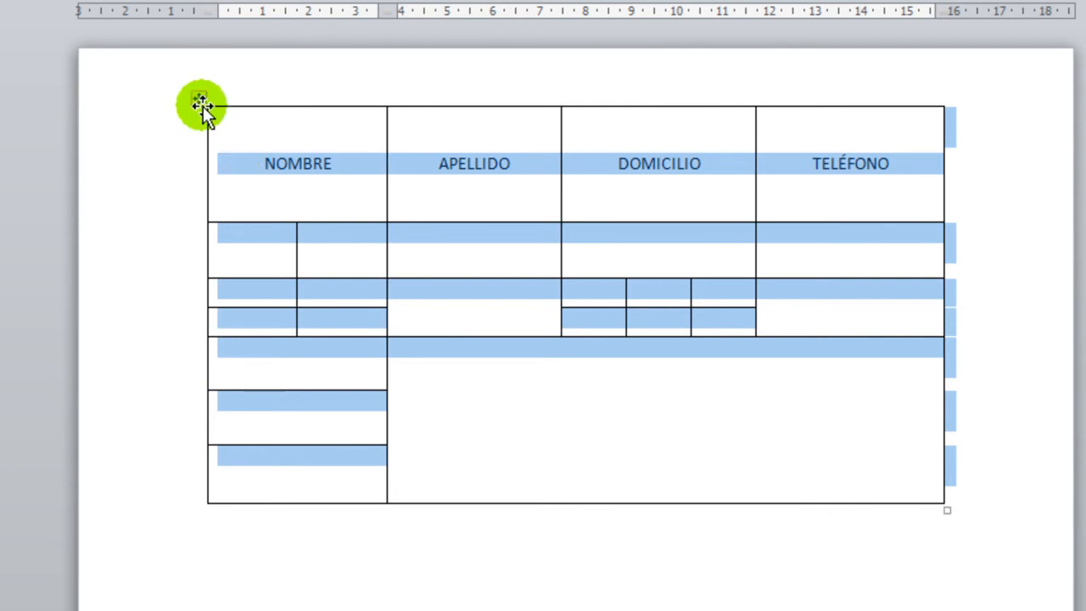
pyautogui.click(202, 105)
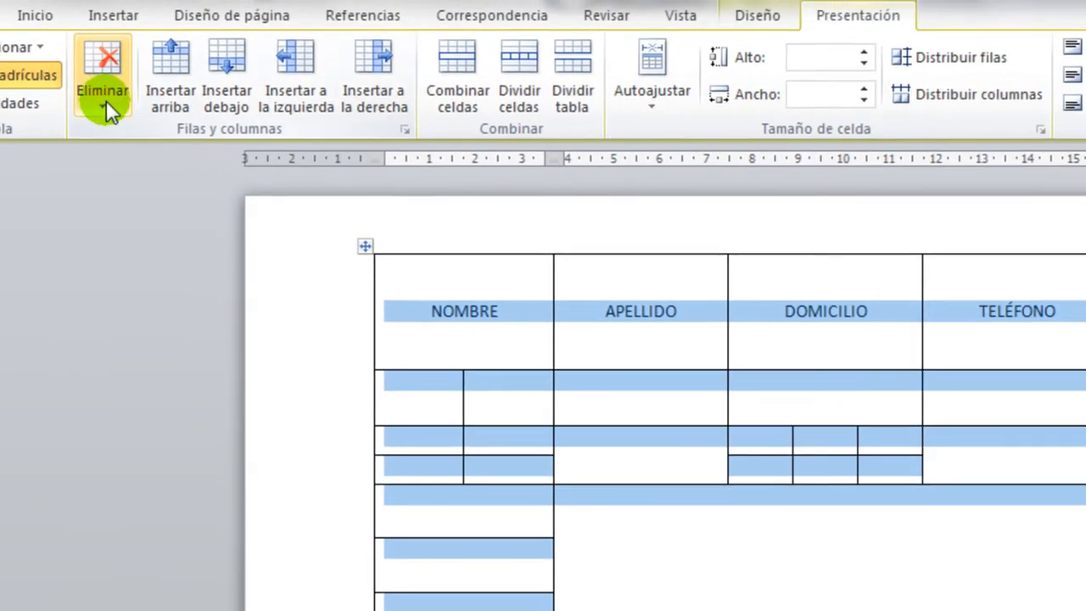
pyautogui.click(105, 98)
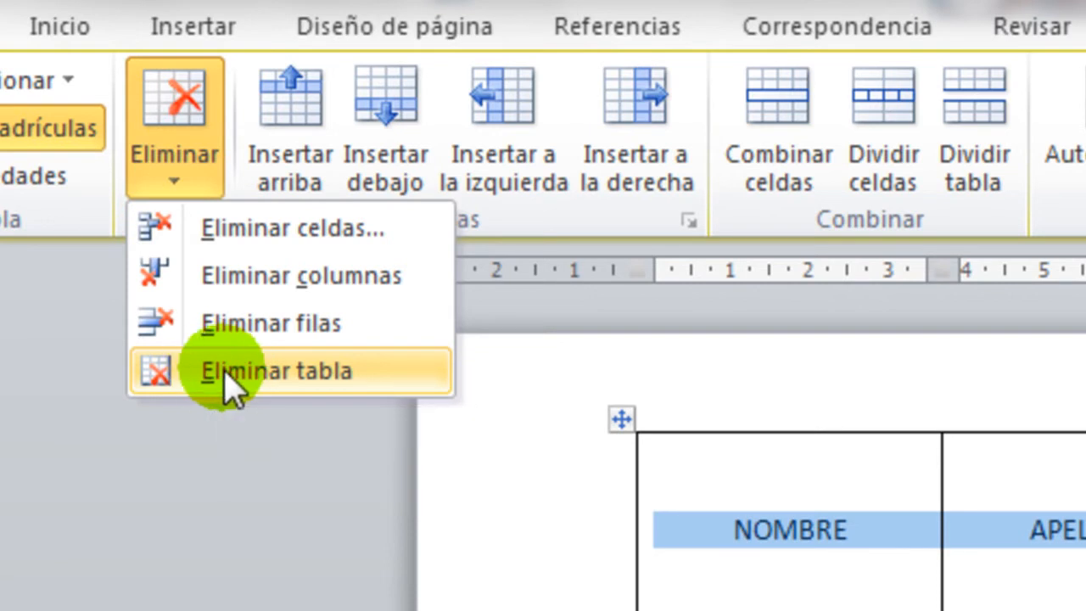
pyautogui.click(233, 386)
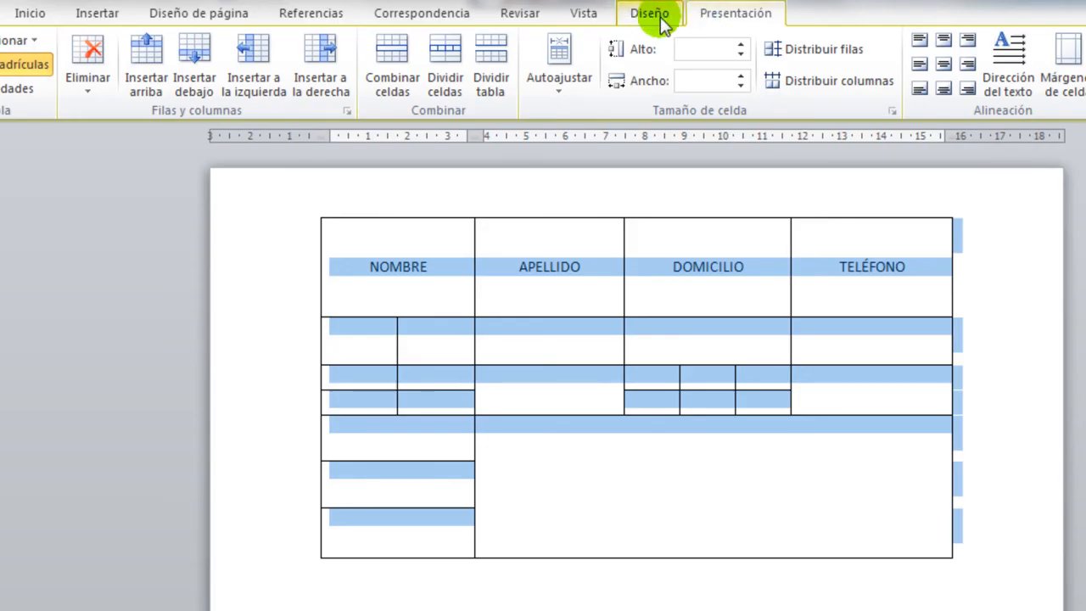
# Step: Apply the table style with black grid lines and gray banded rows to the whole table
pyautogui.click(659, 23)
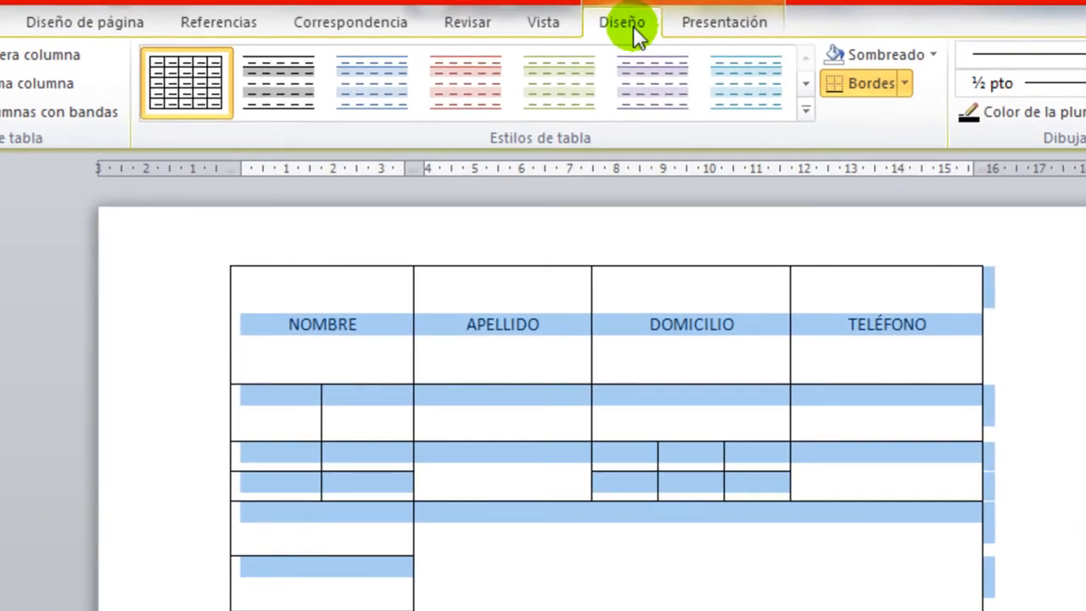
pyautogui.click(806, 83)
pyautogui.click(807, 84)
pyautogui.click(806, 57)
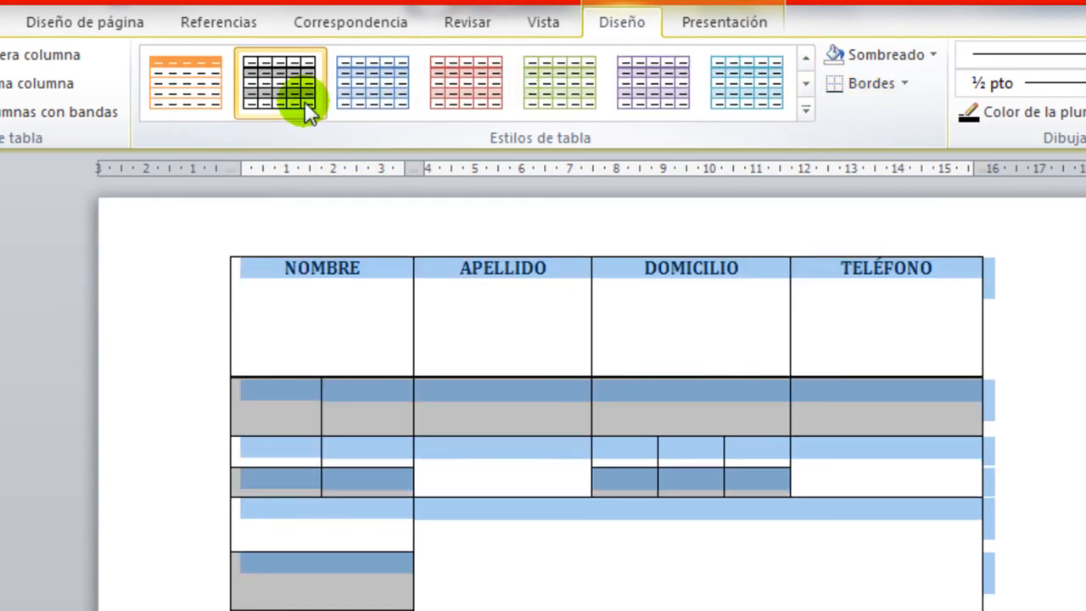
pyautogui.click(305, 101)
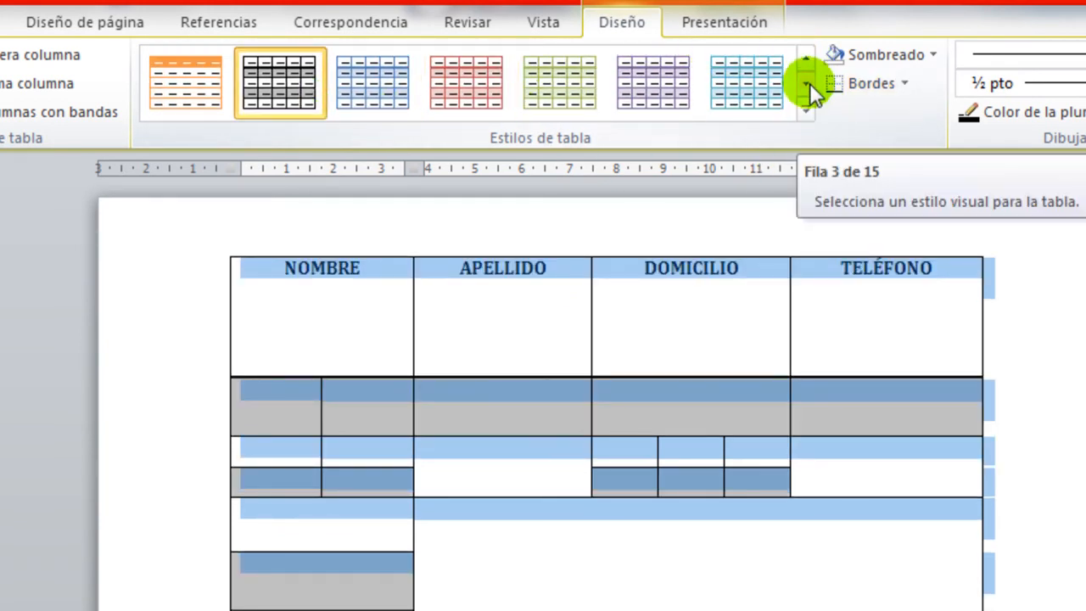
pyautogui.click(727, 414)
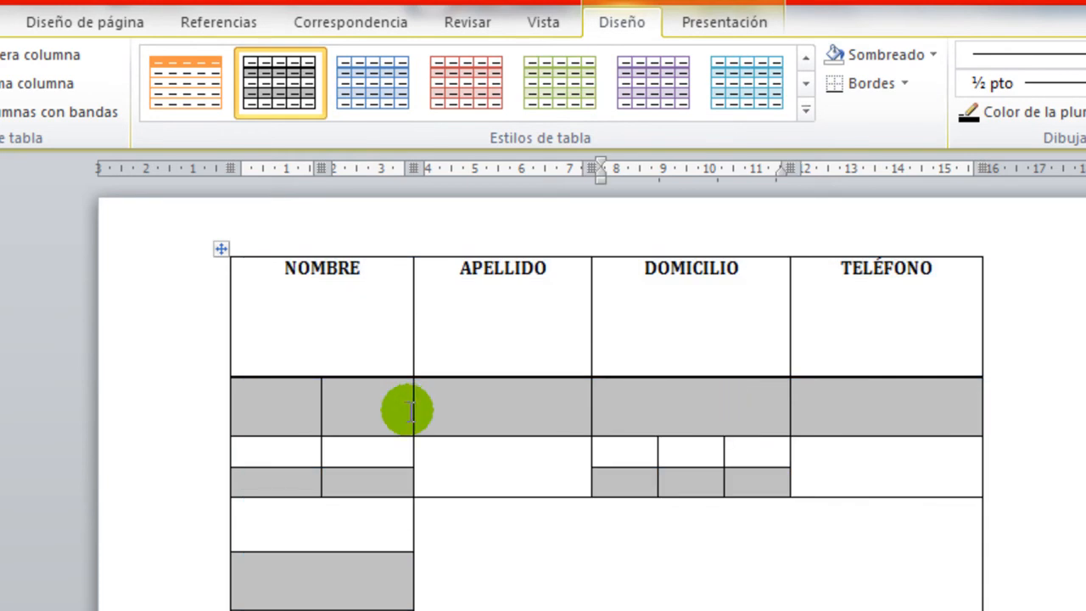
# Step: Undo the banded table style and shade the heading row in tan
pyautogui.click(221, 248)
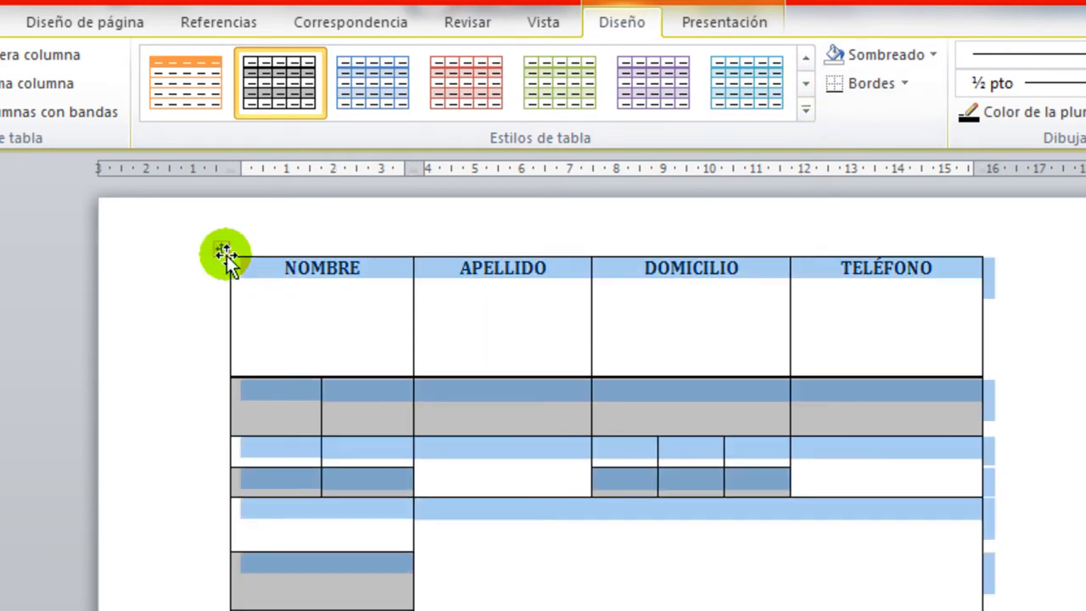
pyautogui.click(933, 55)
pyautogui.click(504, 291)
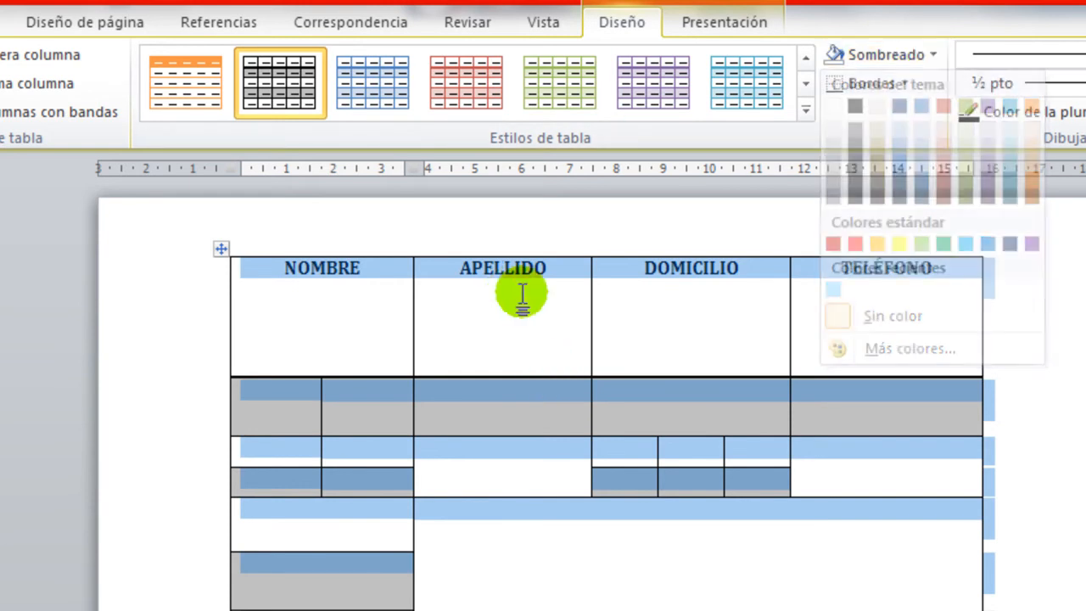
pyautogui.click(536, 292)
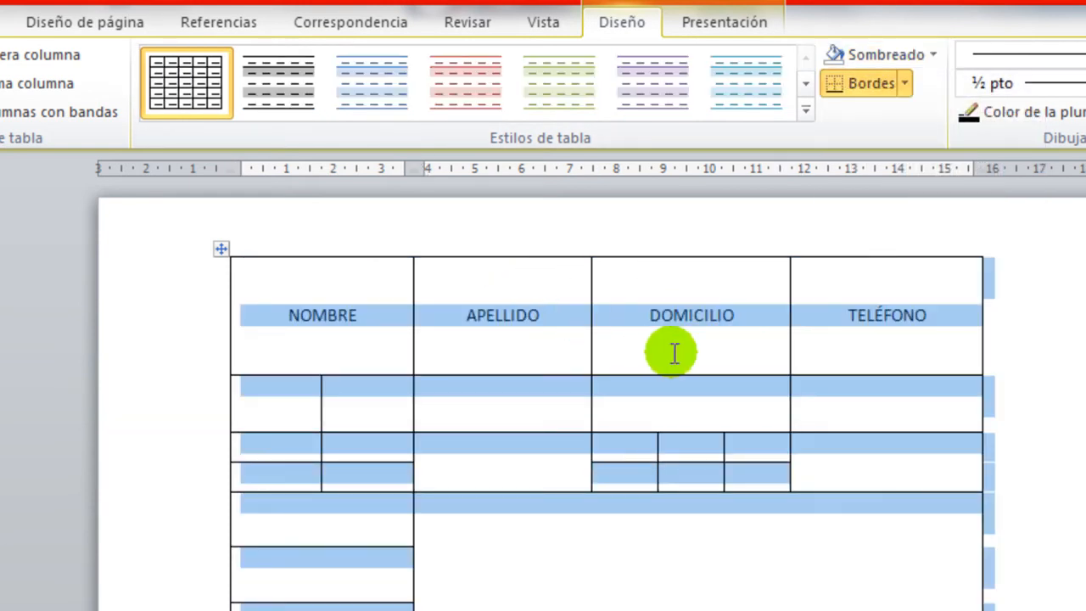
pyautogui.click(671, 351)
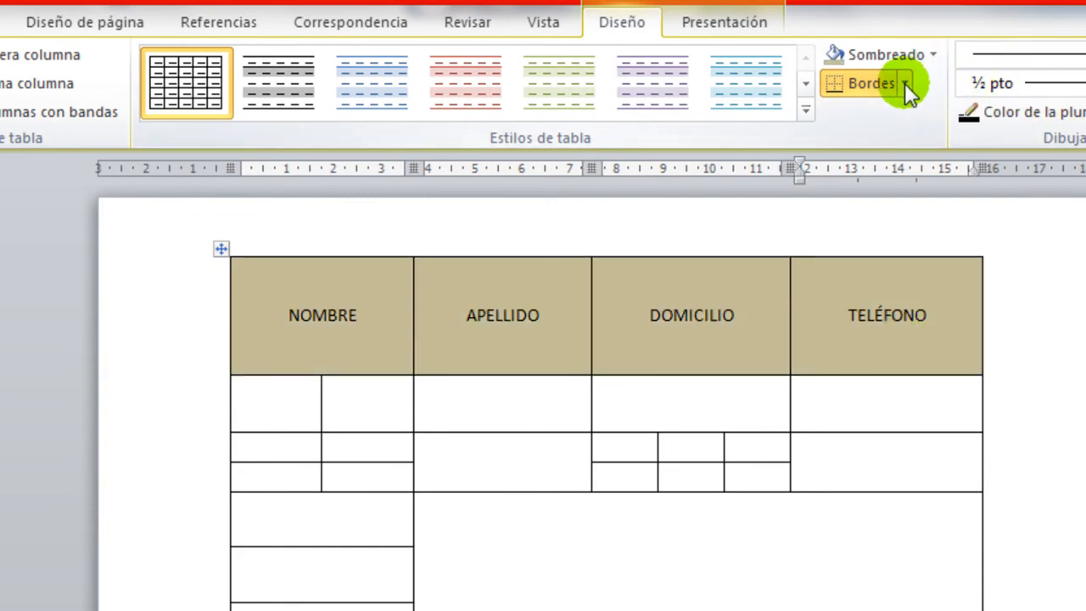
# Step: Remove all borders from the entire table with the Sin borde option
pyautogui.click(222, 260)
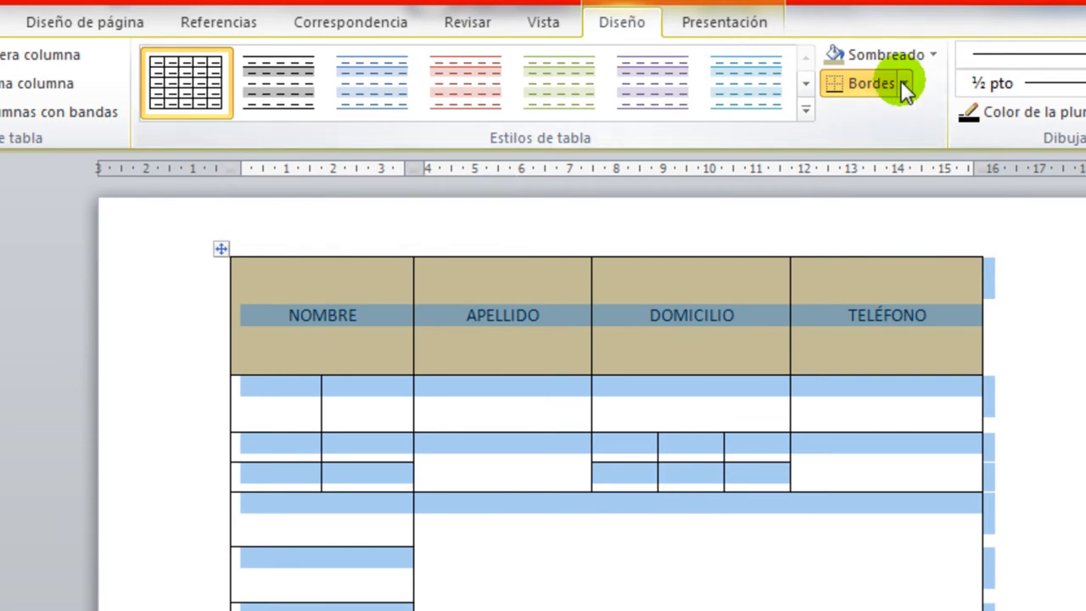
pyautogui.click(905, 82)
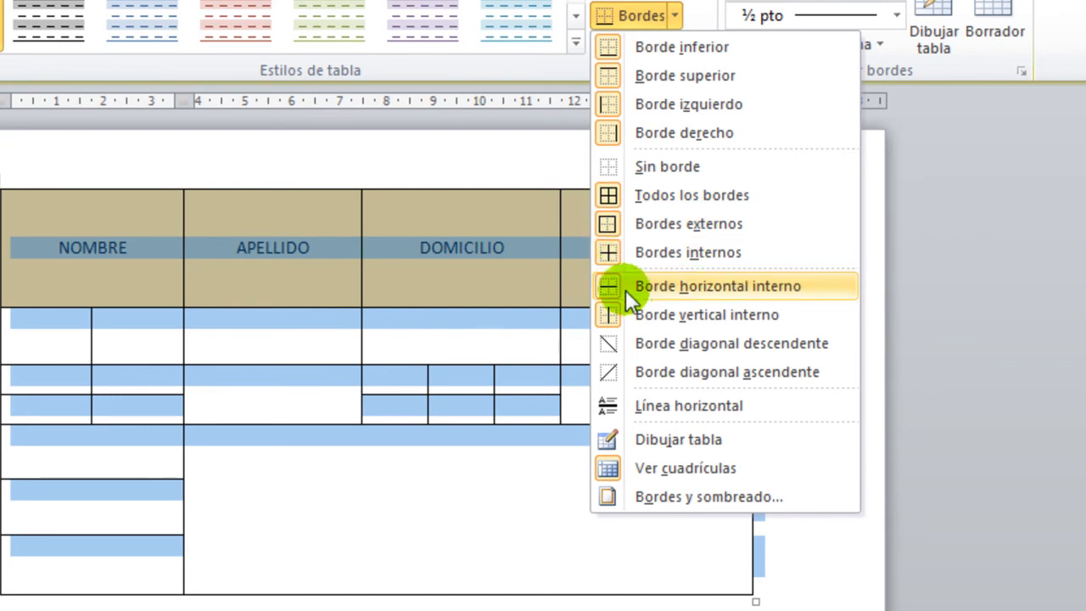
pyautogui.click(630, 169)
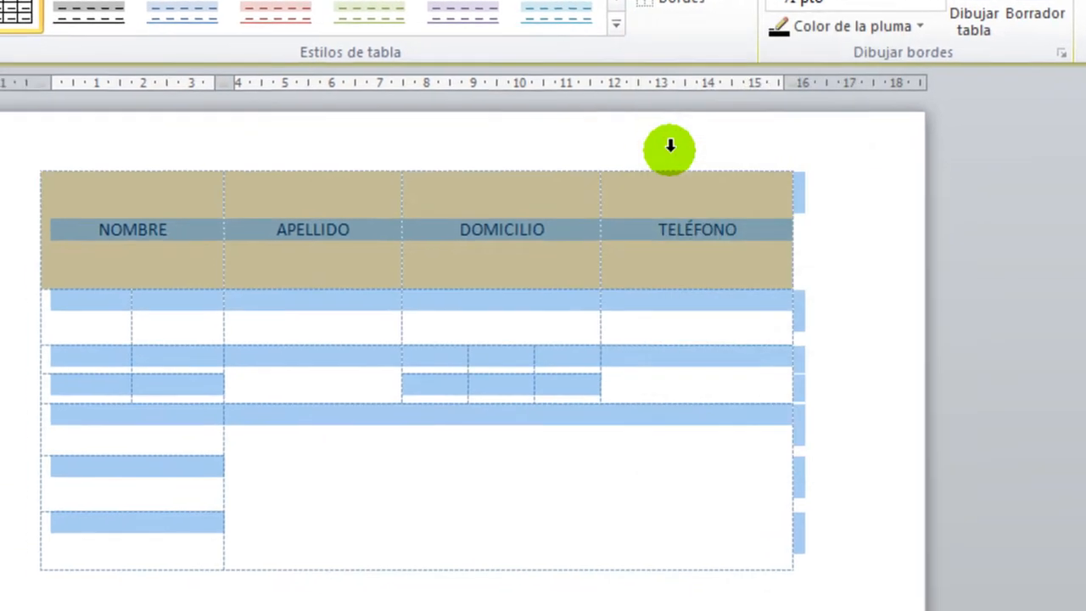
# Step: Examine the borderless table in the print preview and return to editing the document
pyautogui.click(375, 341)
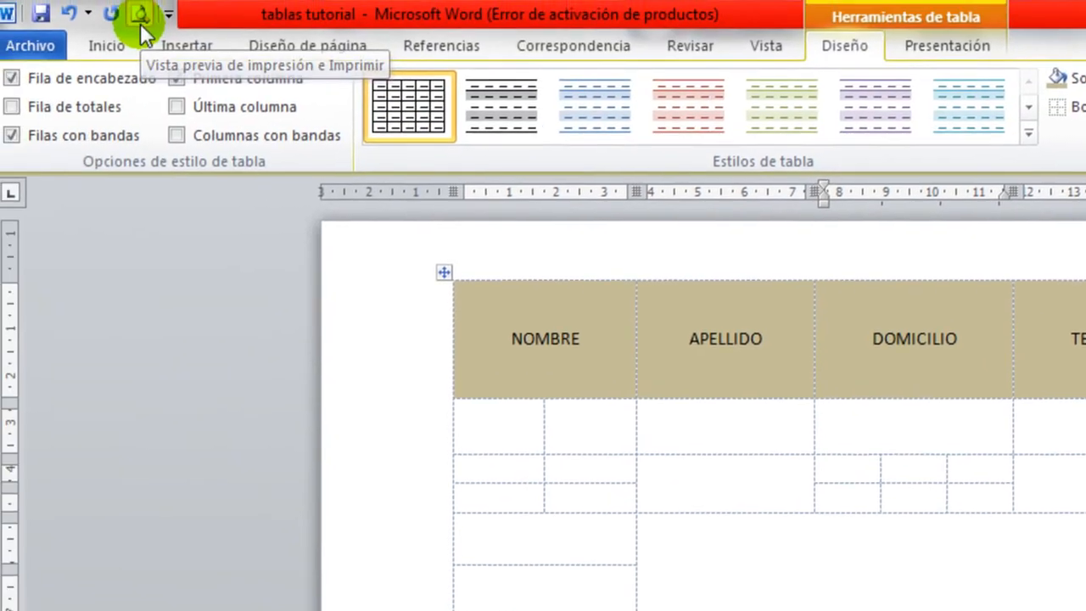
pyautogui.click(139, 11)
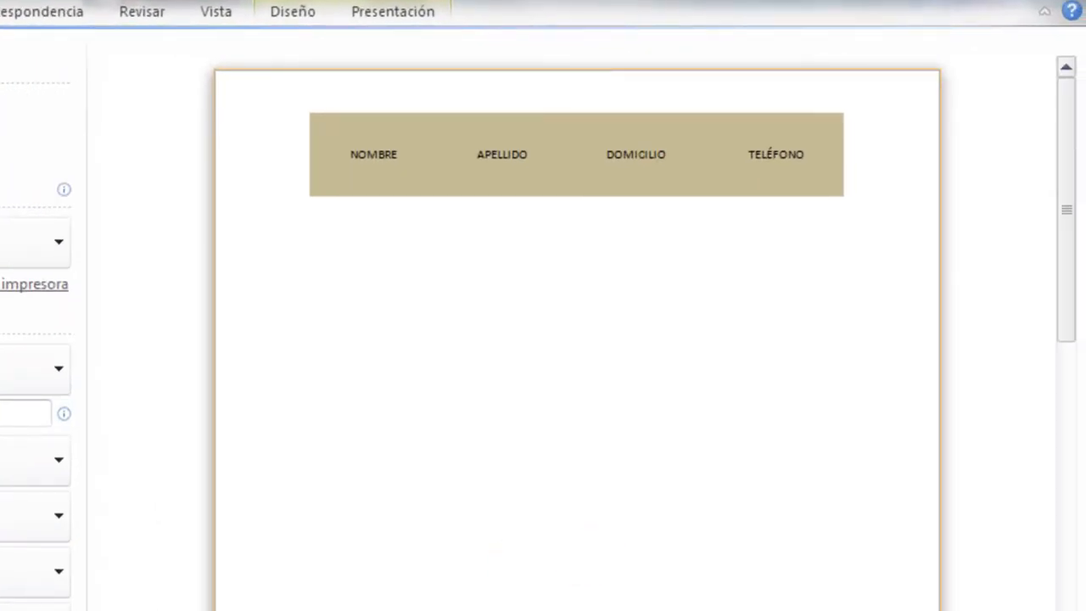
pyautogui.click(19, 229)
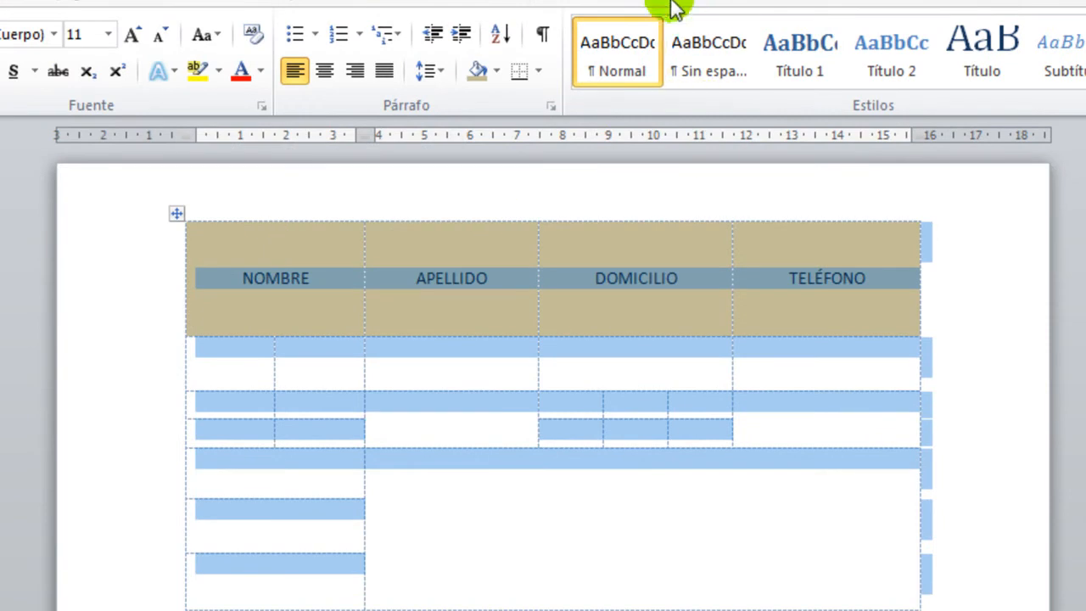
# Step: Apply Todos los bordes to the entire table
pyautogui.click(560, 4)
pyautogui.click(843, 53)
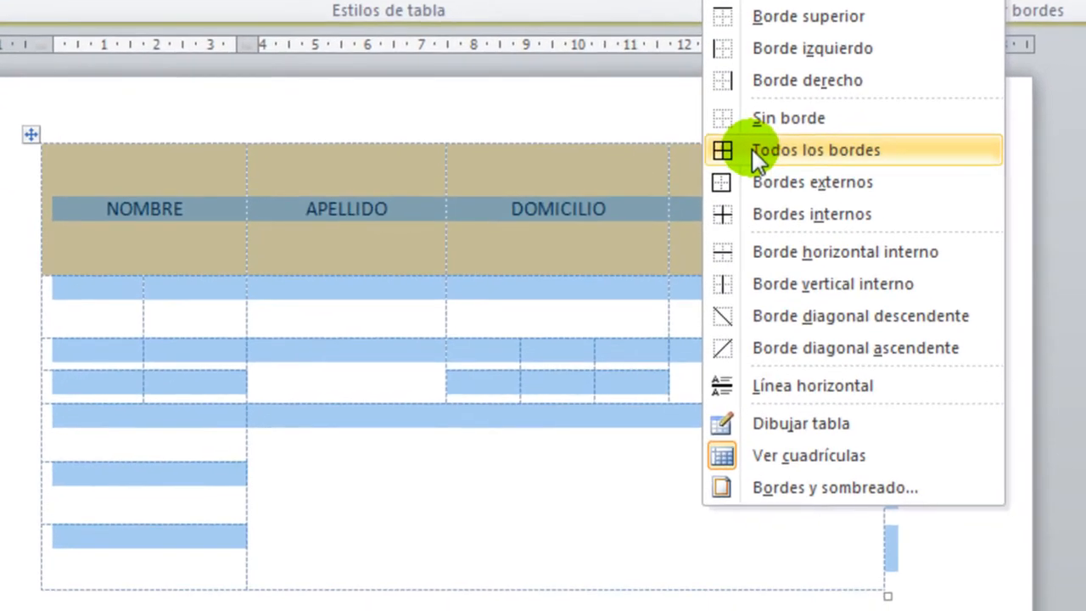
pyautogui.click(805, 223)
pyautogui.click(671, 493)
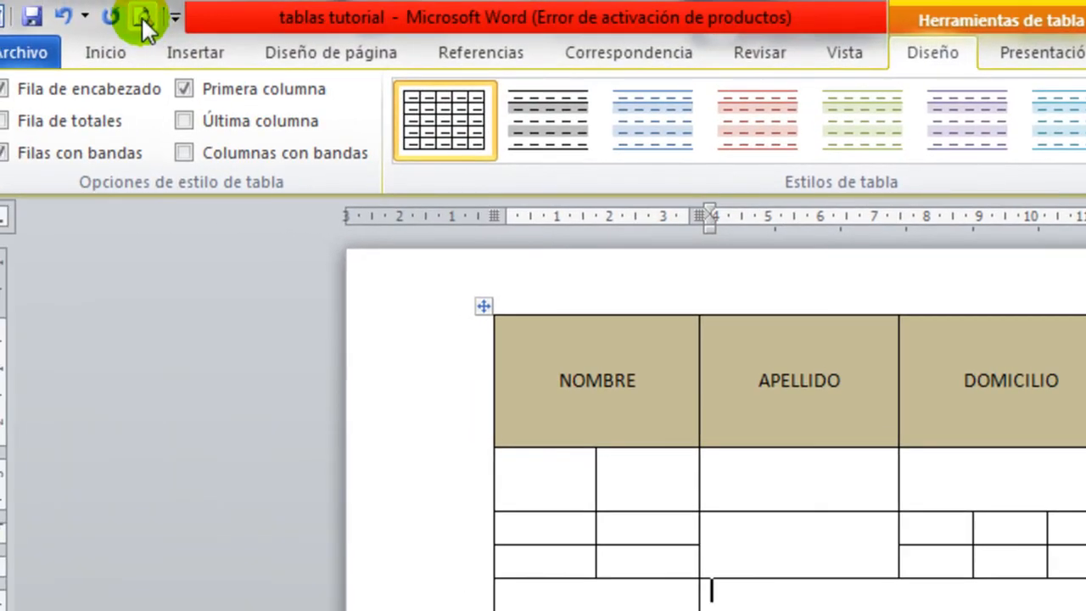
# Step: Remove the inner vertical border from the cells below the NOMBRE heading through the Bordes y sombreado settings
pyautogui.click(140, 21)
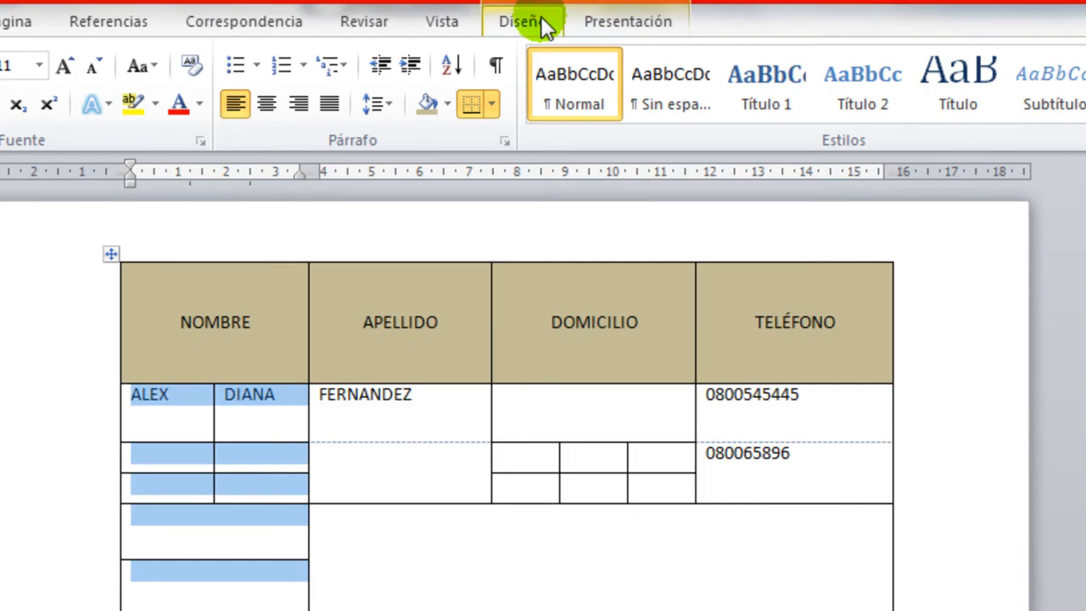
pyautogui.click(543, 24)
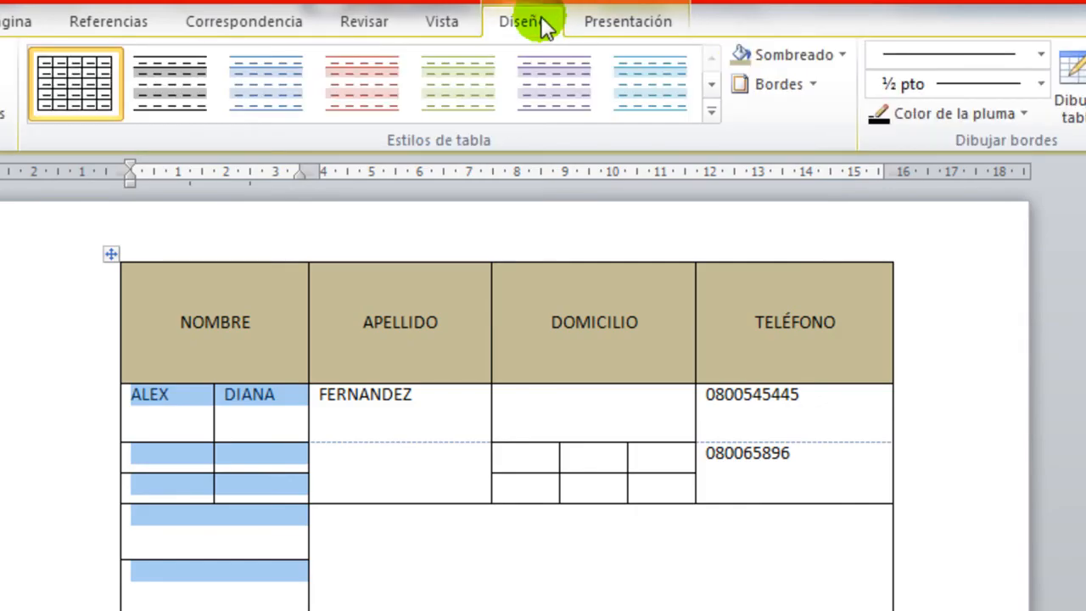
pyautogui.click(815, 85)
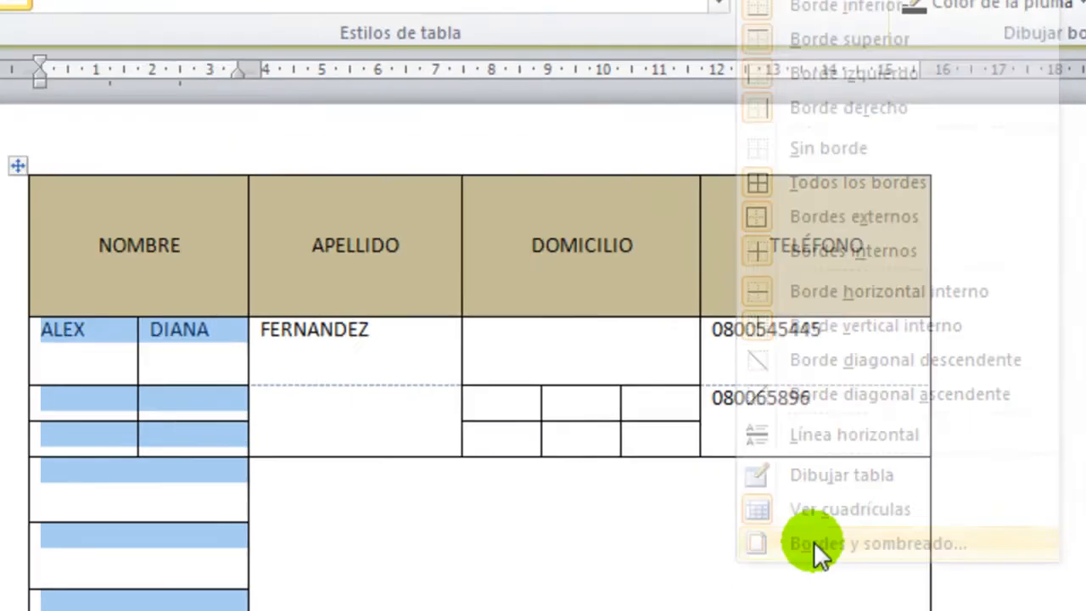
pyautogui.click(670, 568)
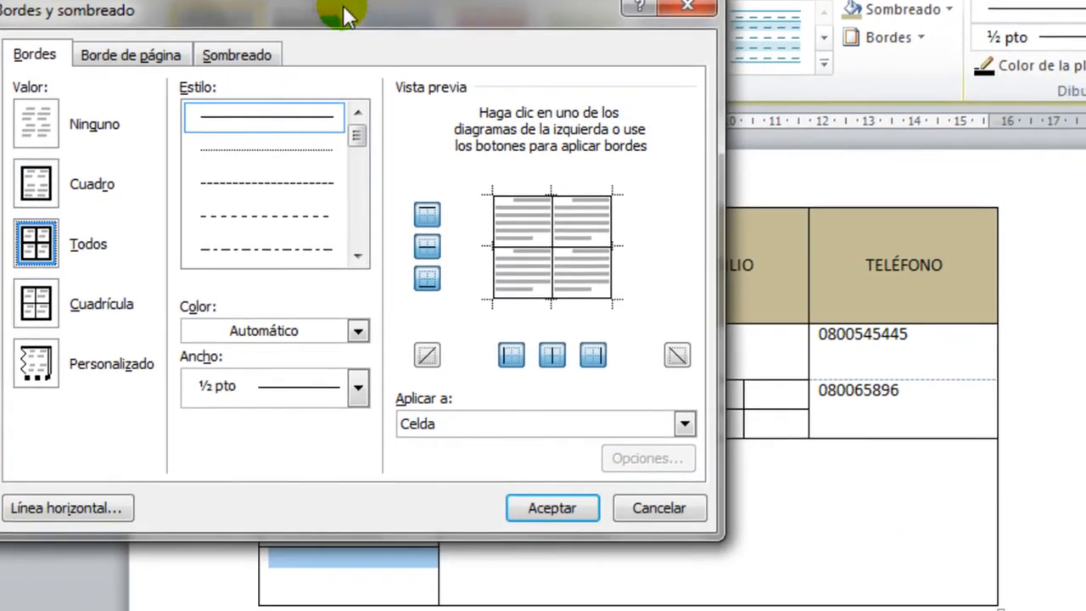
pyautogui.moveTo(344, 13); pyautogui.dragTo(876, 140)
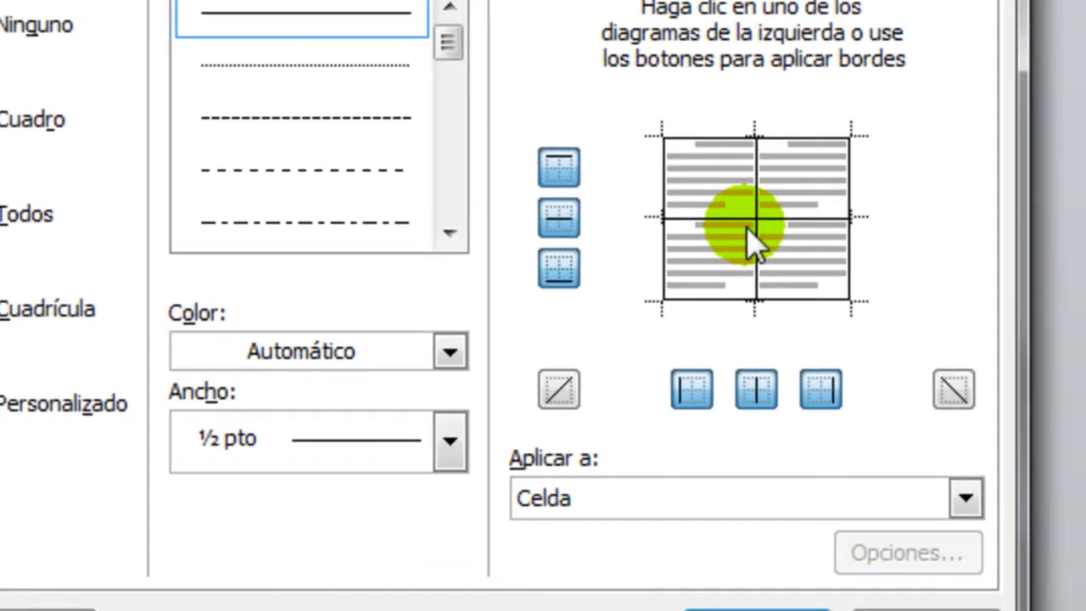
pyautogui.click(758, 228)
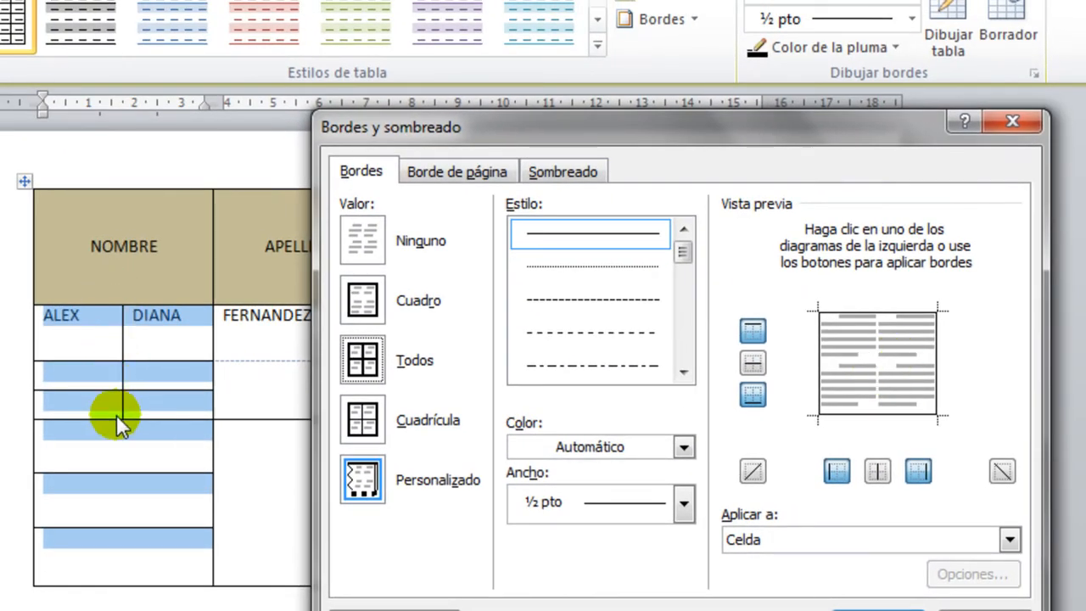
pyautogui.click(854, 364)
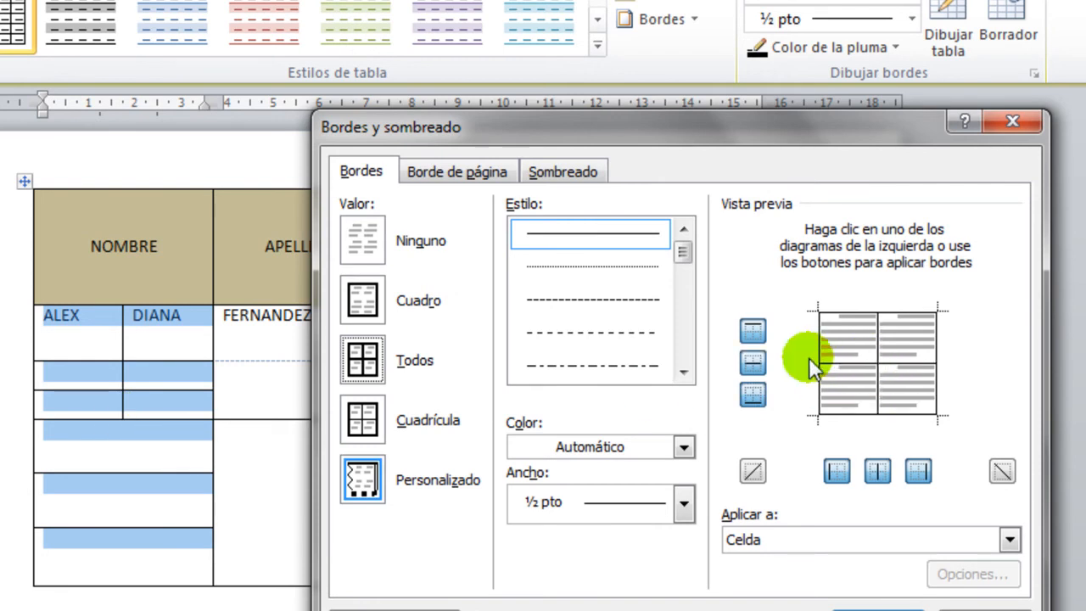
pyautogui.click(881, 355)
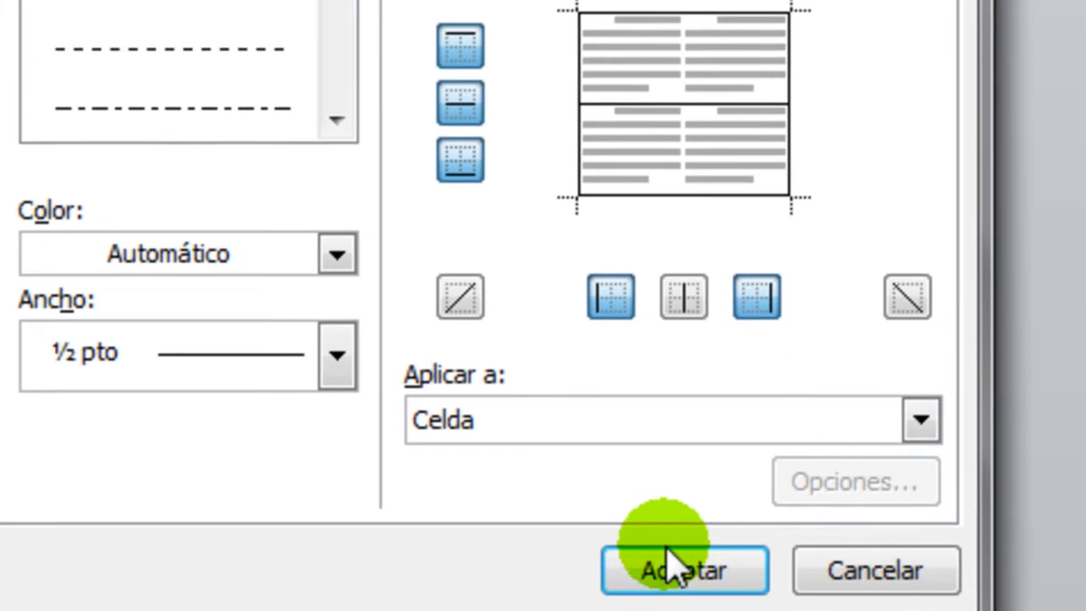
pyautogui.click(668, 562)
pyautogui.click(367, 197)
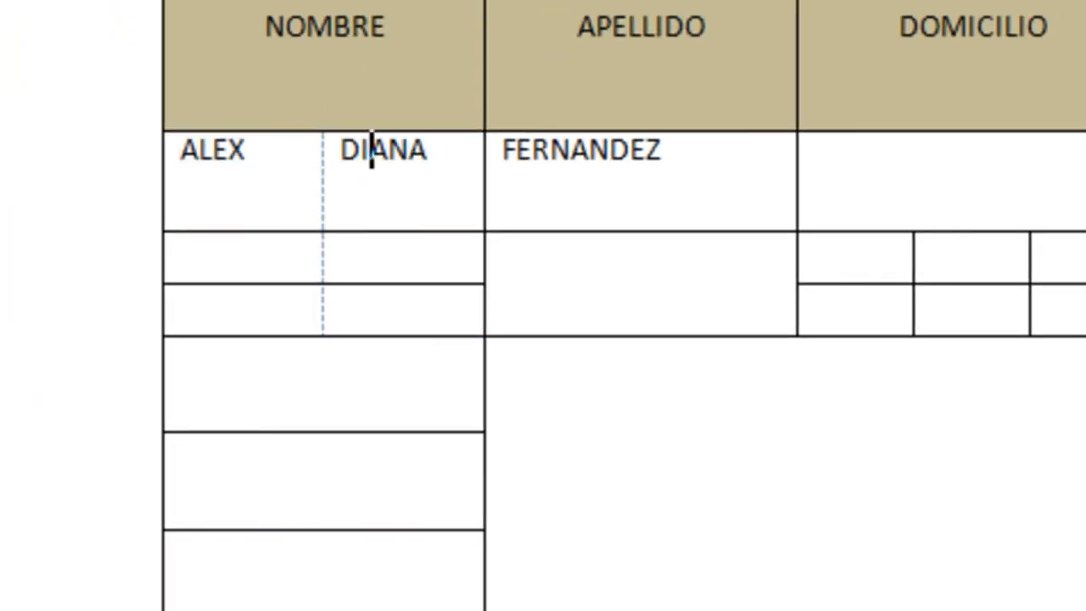
# Step: Examine the table in the print preview and enter the test text JHJHJHJHJHJ in the first cell below NOMBRE
pyautogui.hotkey('ctrl', 'p')
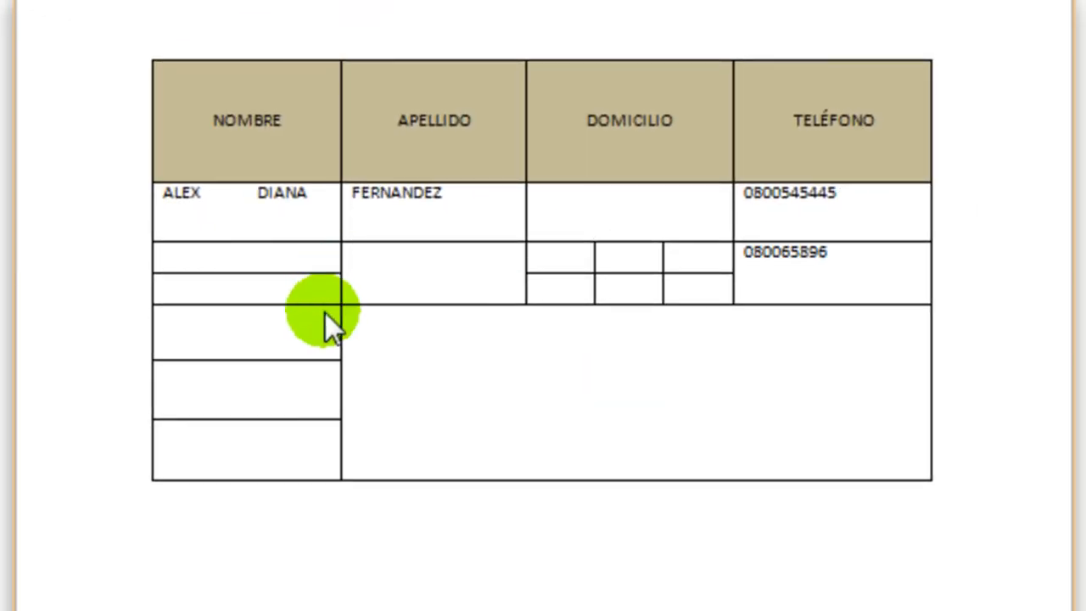
pyautogui.press('Escape')
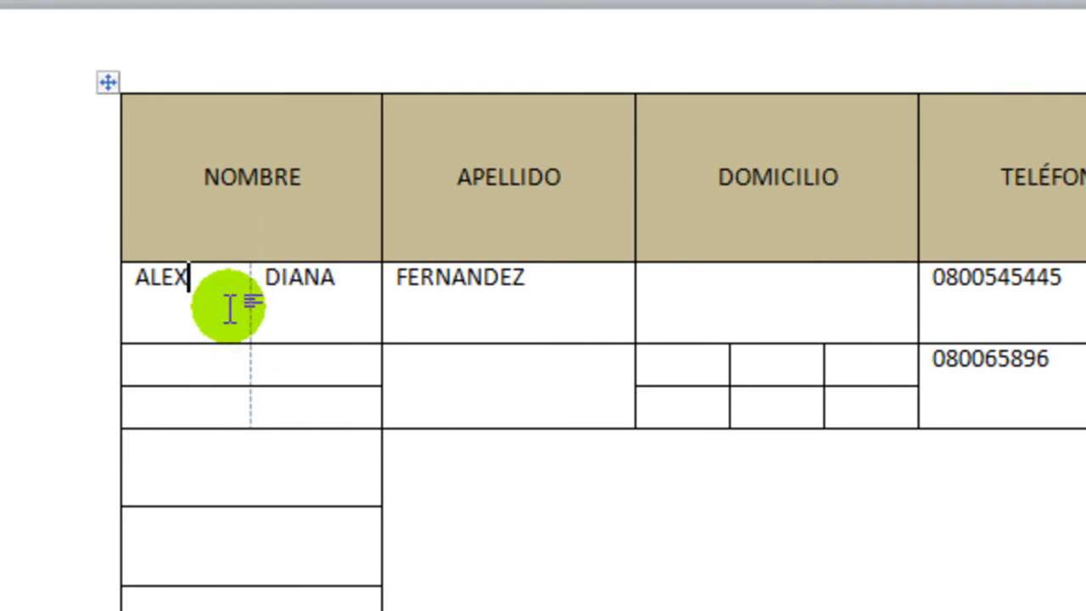
pyautogui.write('JHJHJHJHJHJ')
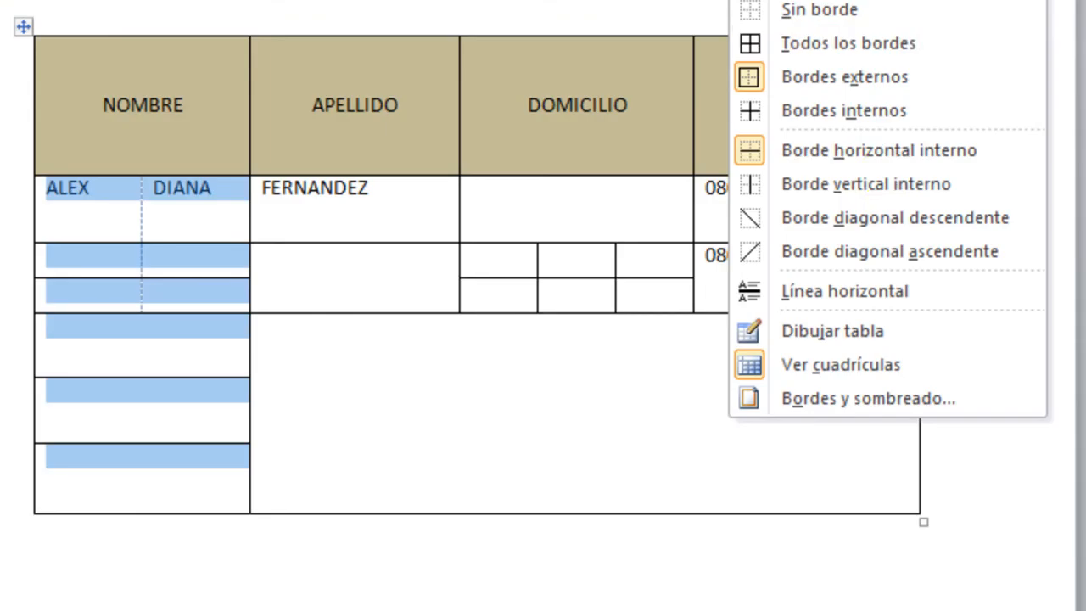
# Step: Restore the inner vertical border and remove the inner horizontal borders of the cells below NOMBRE
pyautogui.click(898, 396)
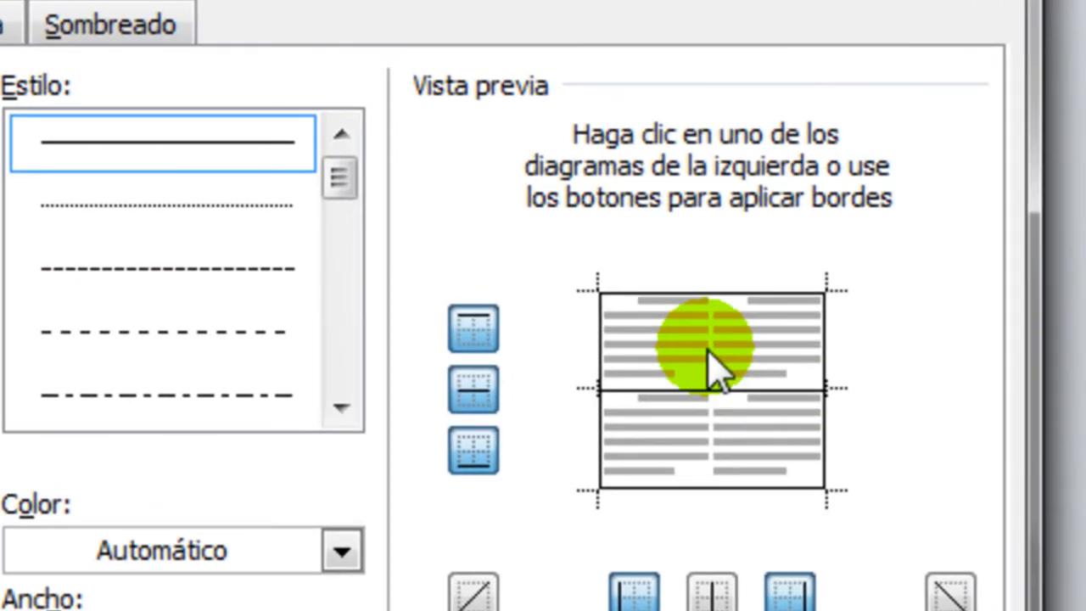
pyautogui.click(711, 352)
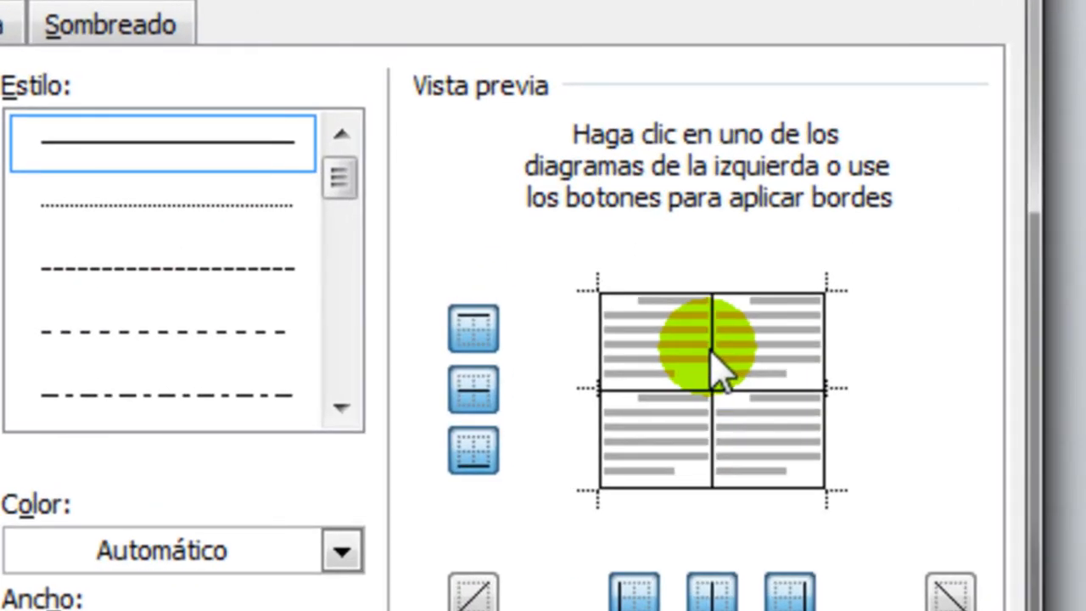
pyautogui.click(647, 392)
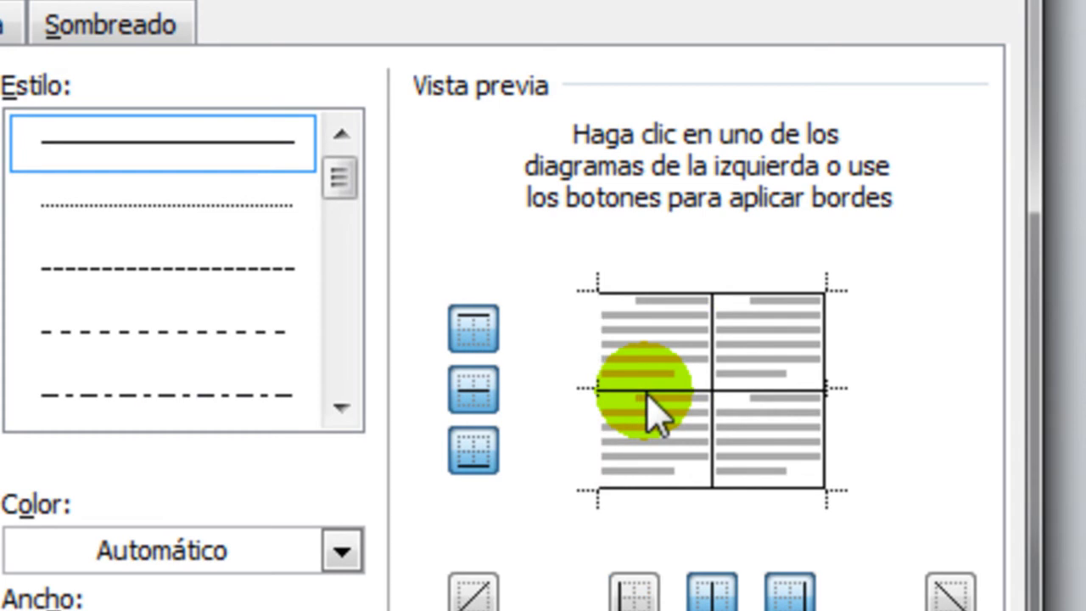
pyautogui.click(595, 389)
pyautogui.click(647, 391)
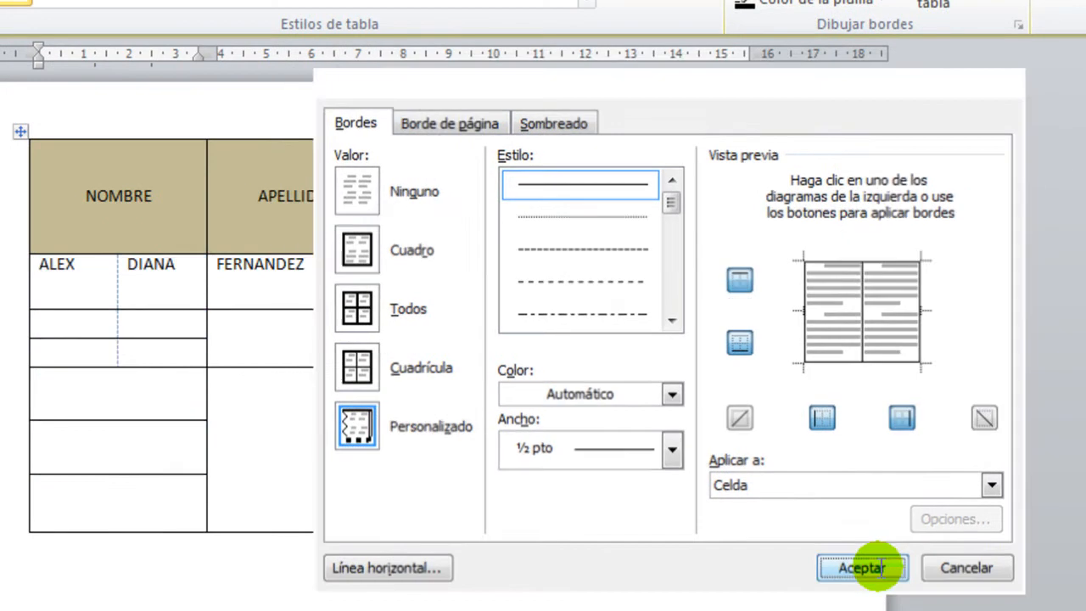
pyautogui.click(689, 550)
pyautogui.click(200, 386)
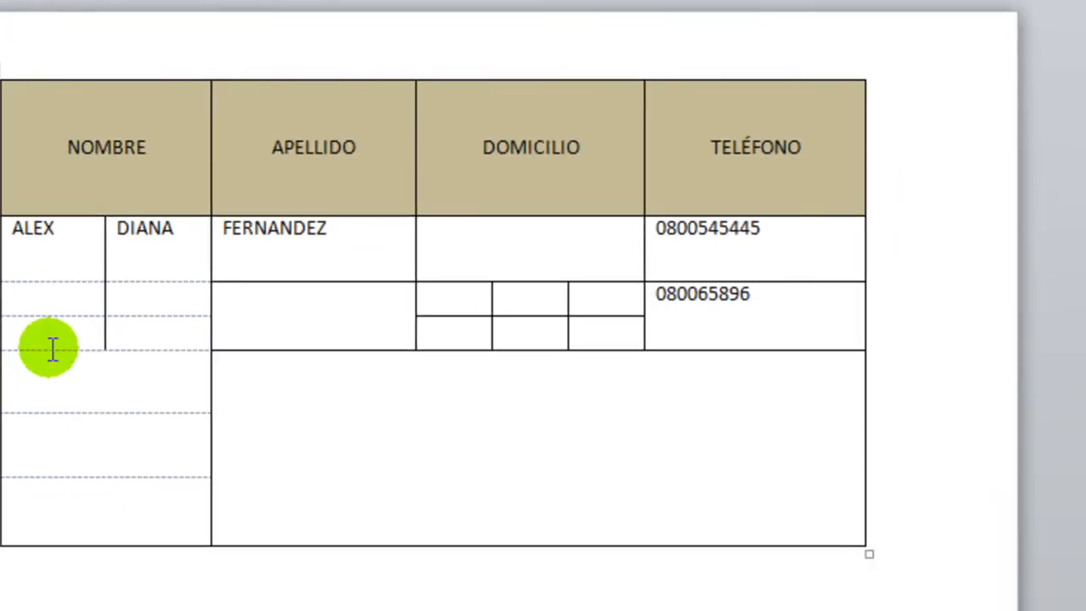
# Step: Merge cells with the table eraser by removing the last dividing line under NOMBRE and dividing lines in the APELLIDO and DOMICILIO columns
pyautogui.click(34, 361)
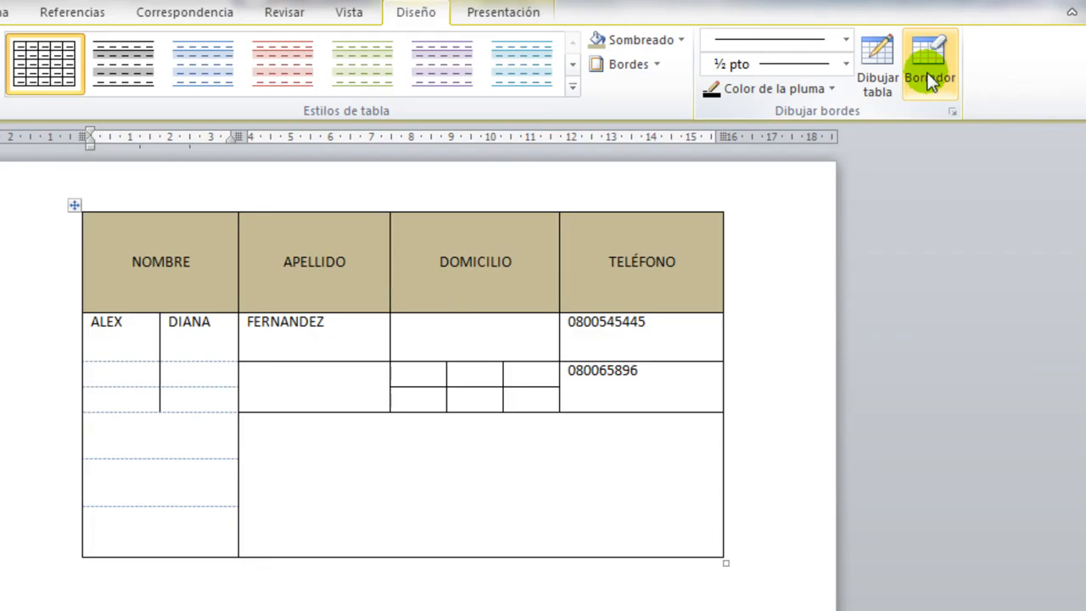
pyautogui.click(931, 80)
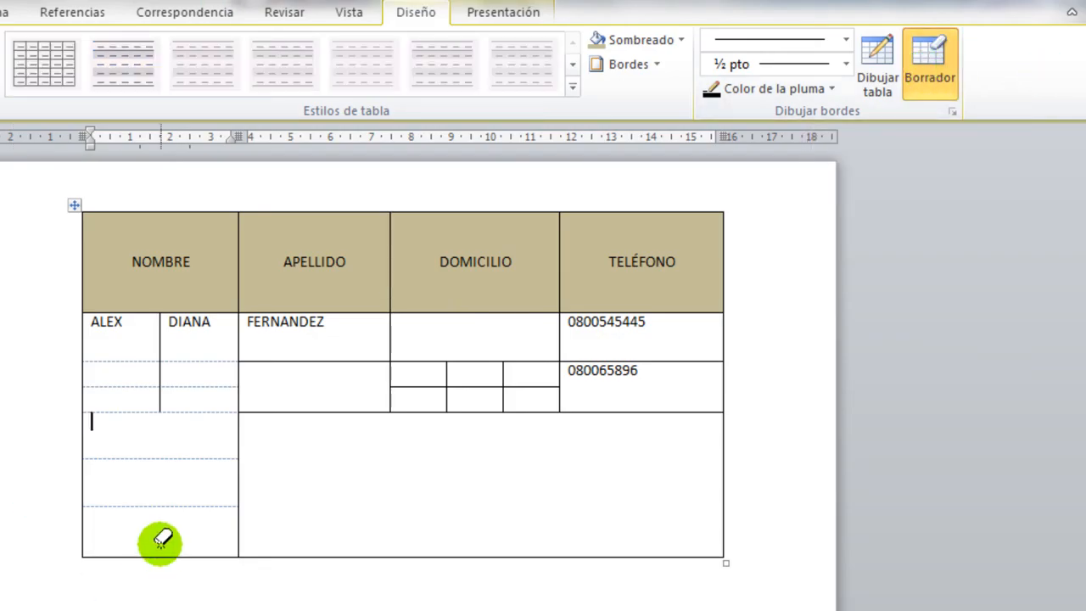
pyautogui.click(161, 507)
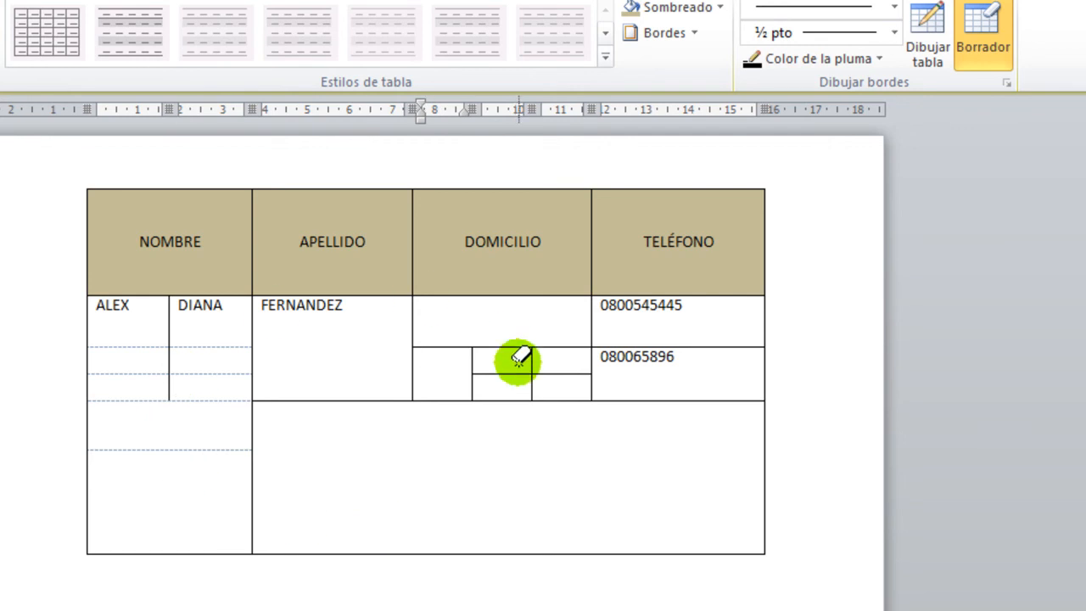
pyautogui.click(375, 402)
pyautogui.click(480, 400)
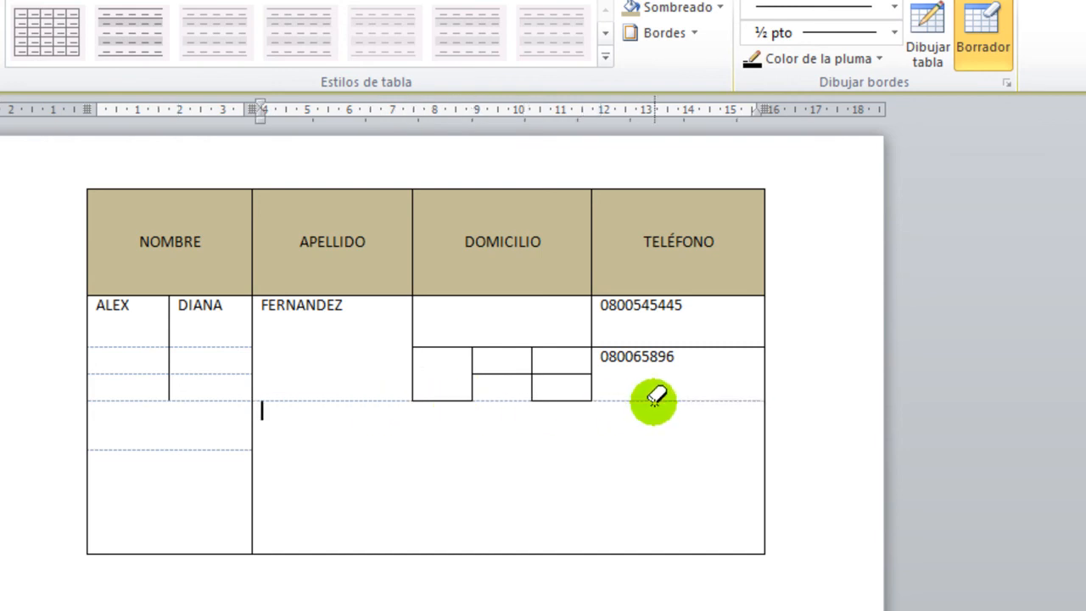
# Step: Apply a 3 pto thick-thin double line to the four outer borders of the entire table
pyautogui.click(77, 187)
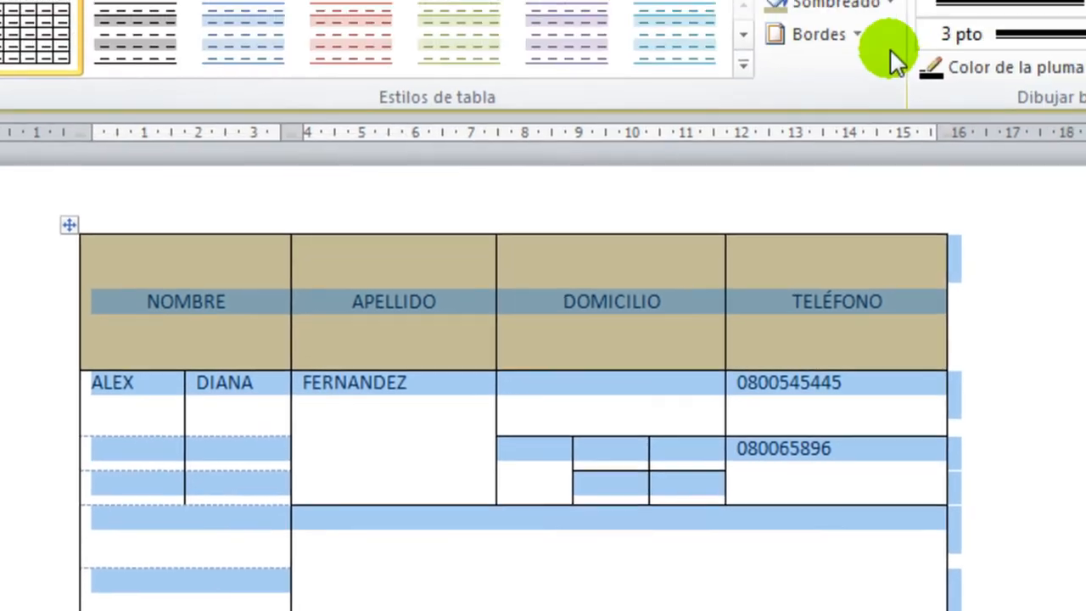
pyautogui.click(842, 77)
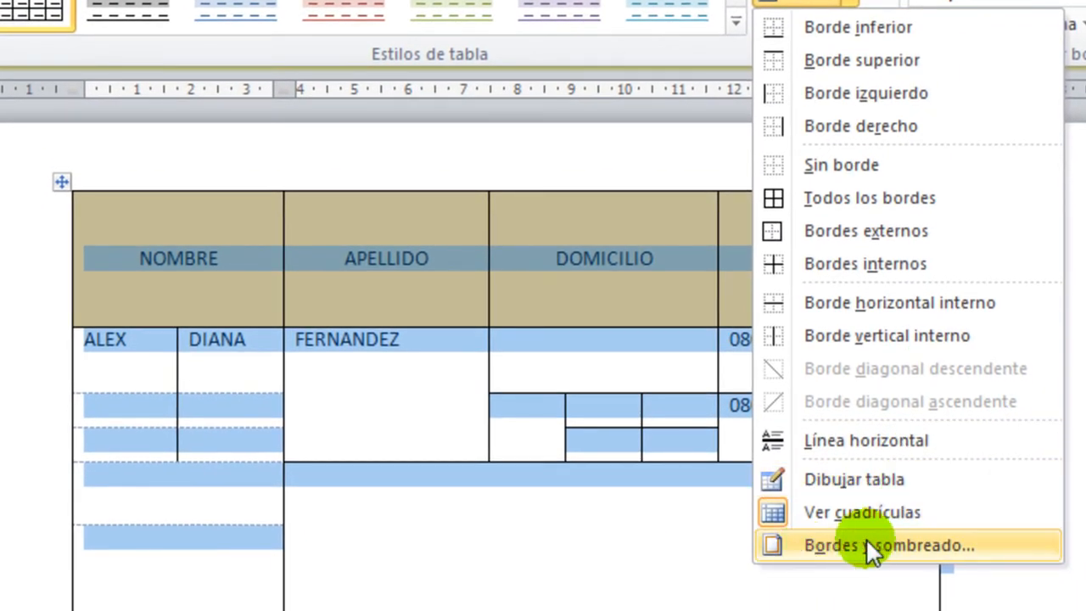
pyautogui.click(865, 545)
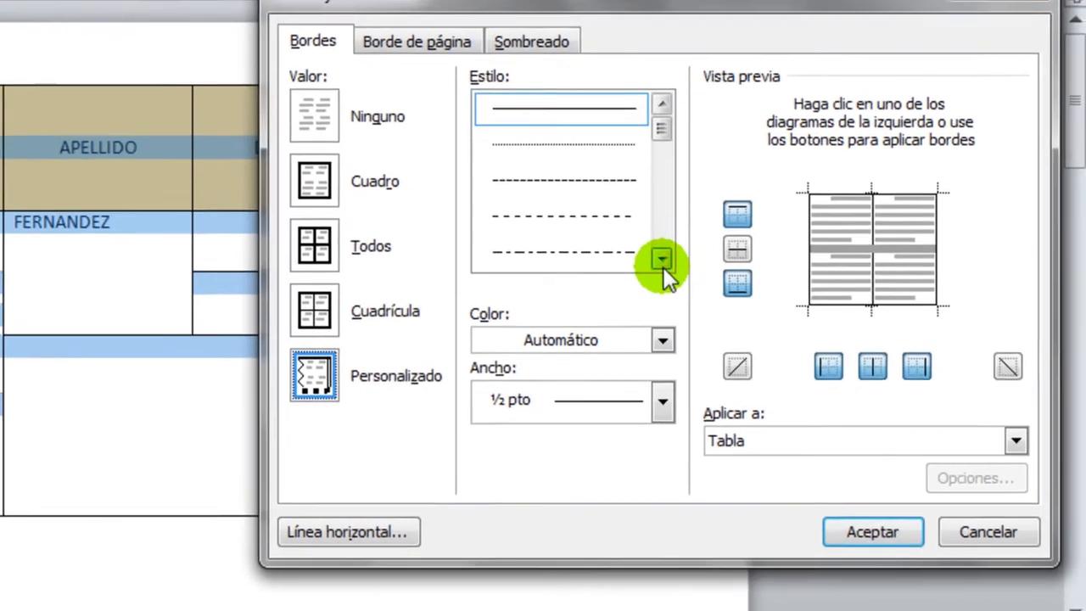
pyautogui.click(762, 291)
pyautogui.click(762, 291)
pyautogui.click(762, 291)
pyautogui.click(762, 291)
pyautogui.click(657, 257)
pyautogui.click(656, 257)
pyautogui.click(657, 257)
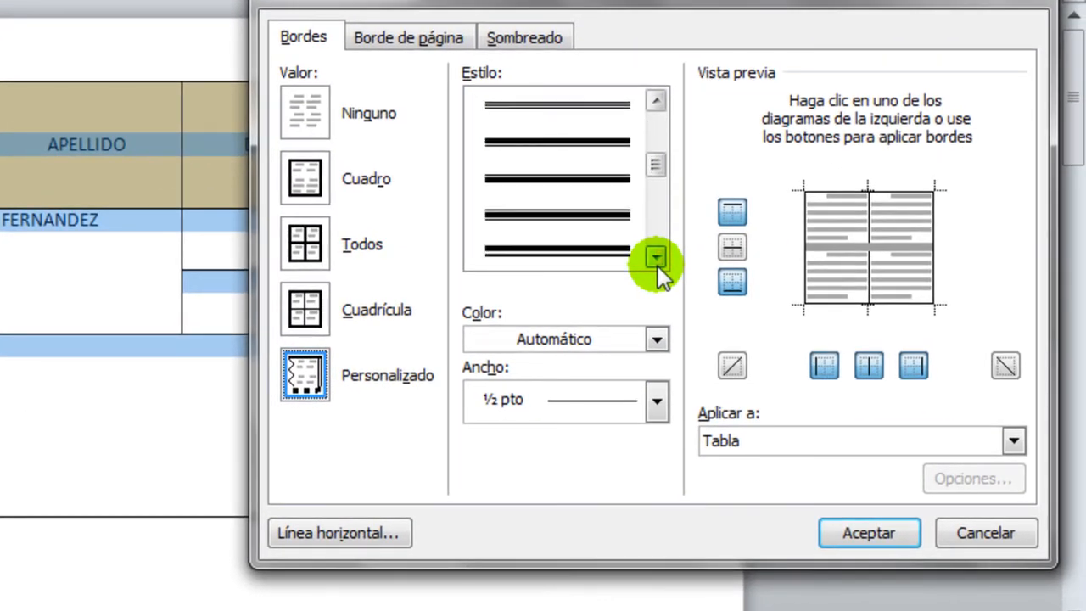
pyautogui.click(655, 258)
pyautogui.click(583, 215)
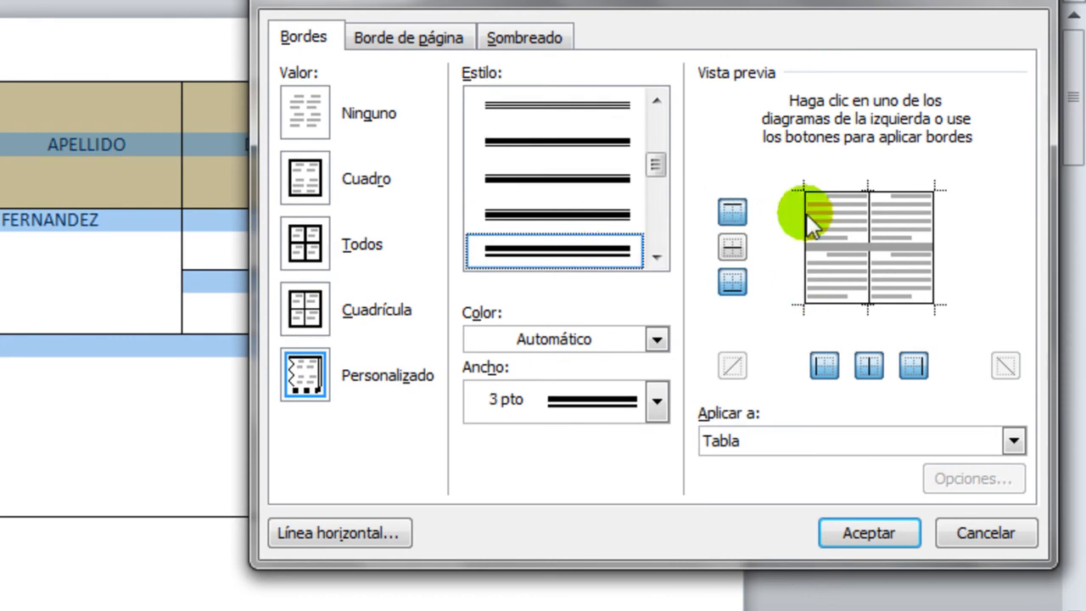
pyautogui.click(879, 192)
pyautogui.click(921, 247)
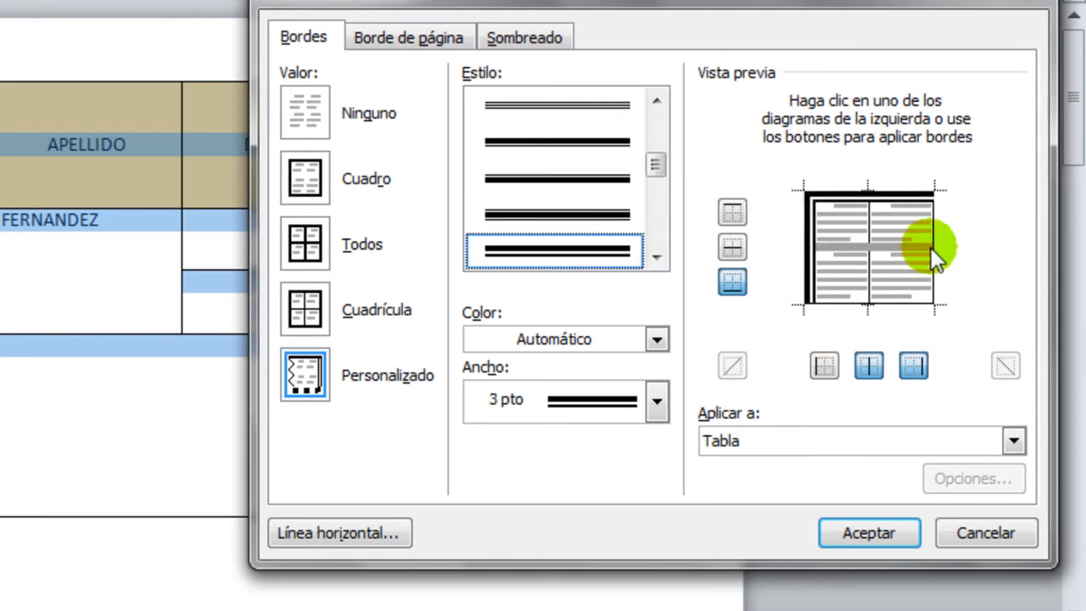
pyautogui.click(848, 299)
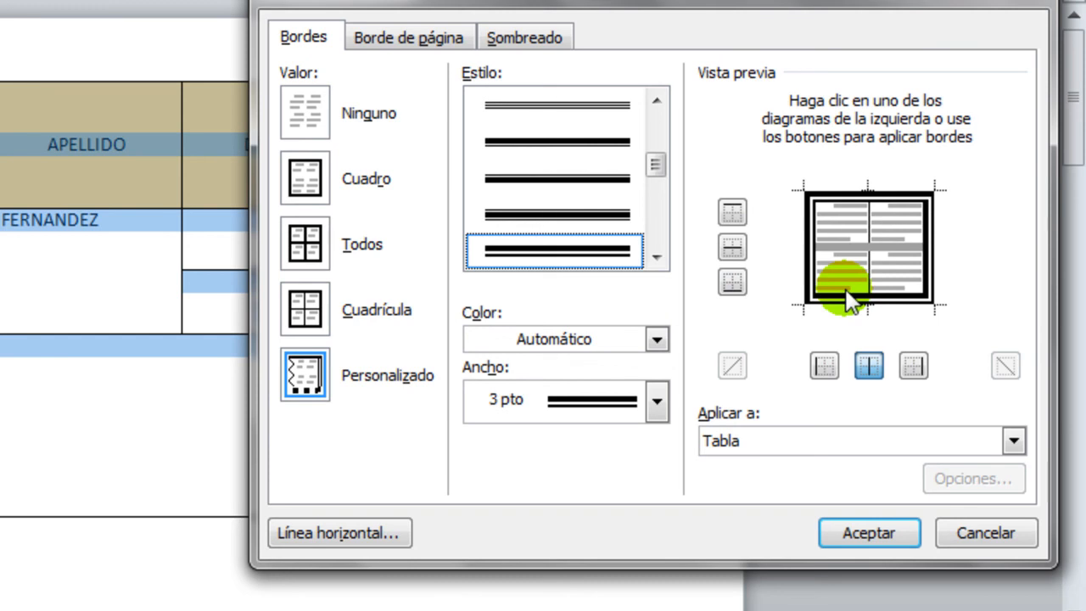
pyautogui.click(876, 530)
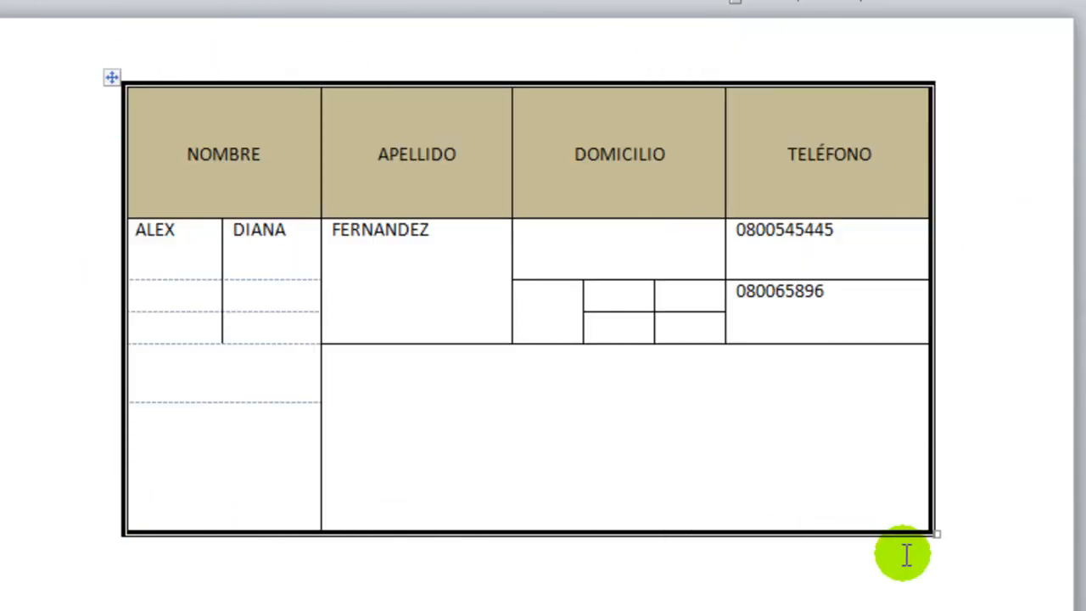
# Step: Apply the 3 pto thick-thin double line to the inner borders of the entire table
pyautogui.click(115, 72)
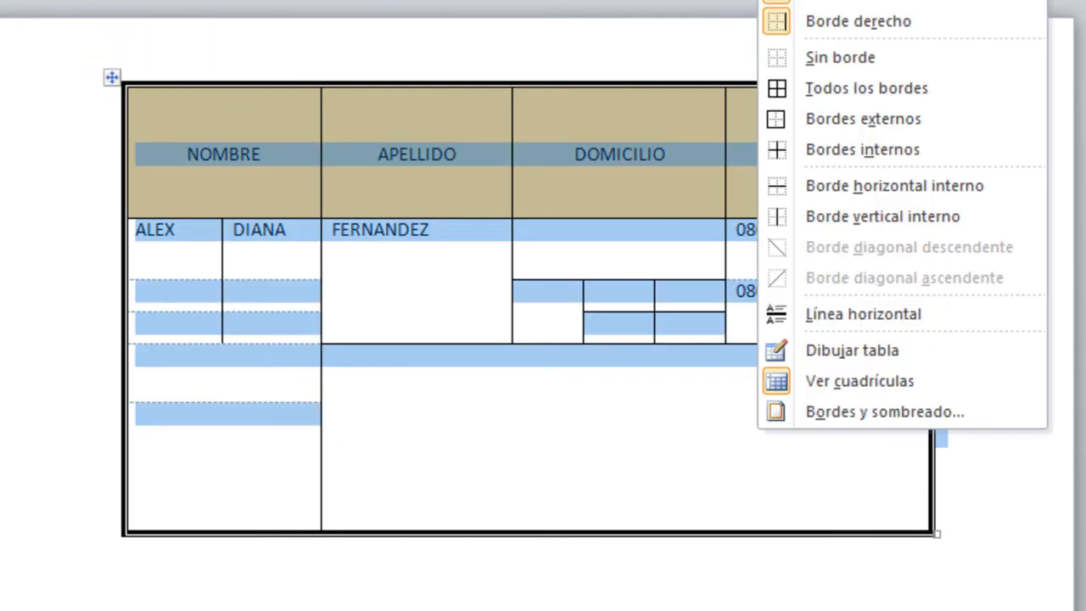
pyautogui.click(898, 412)
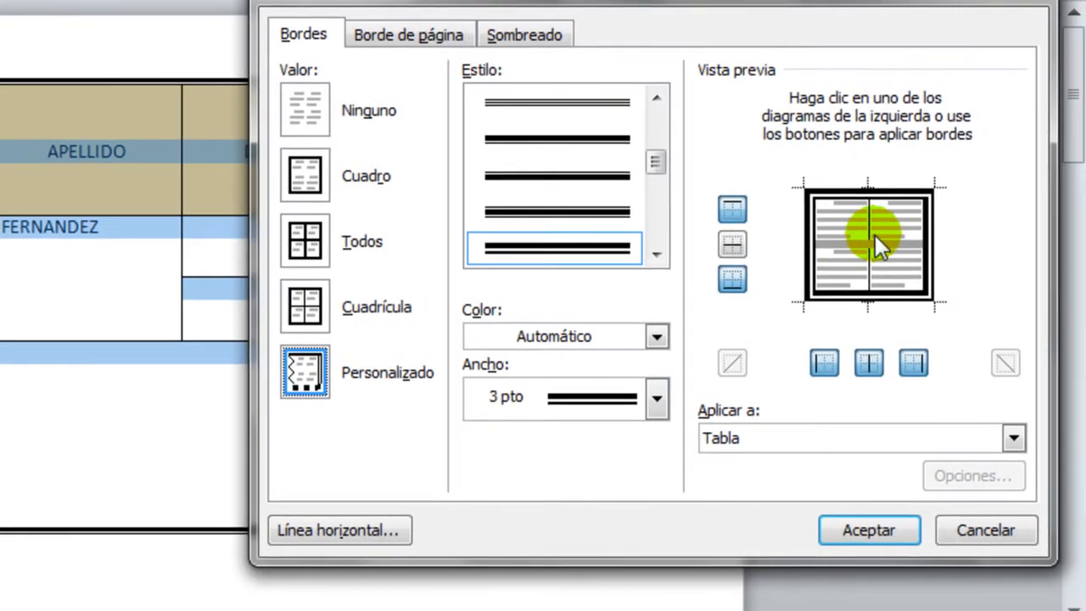
pyautogui.click(843, 244)
pyautogui.click(869, 530)
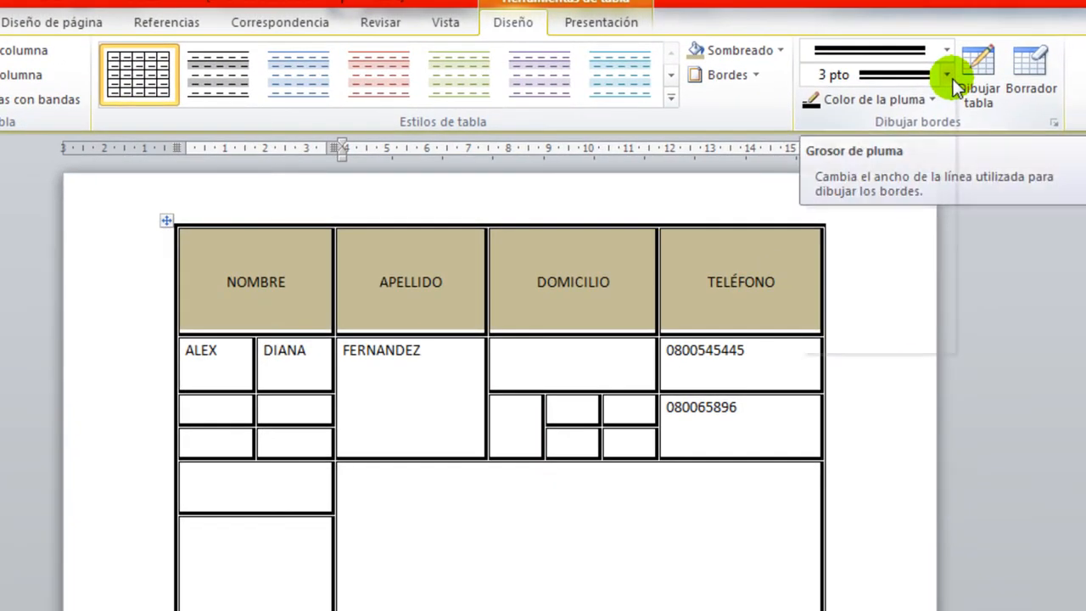
# Step: Redraw the table's top border and the border between the APELLIDO and DOMICILIO columns with a green 4 ½ pto dash-dot line
pyautogui.click(949, 78)
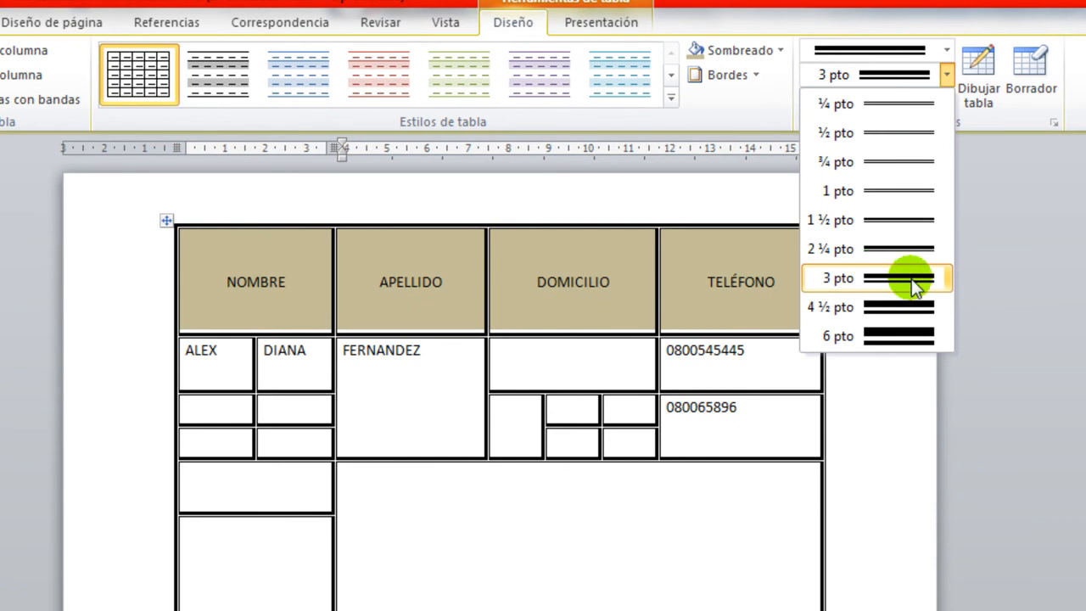
pyautogui.click(947, 50)
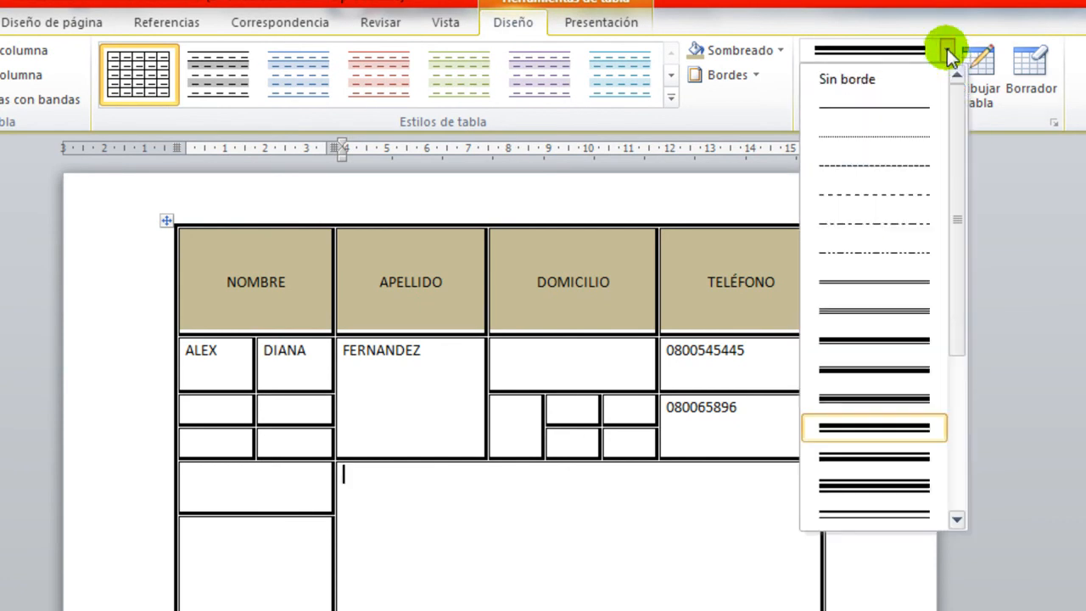
pyautogui.click(897, 224)
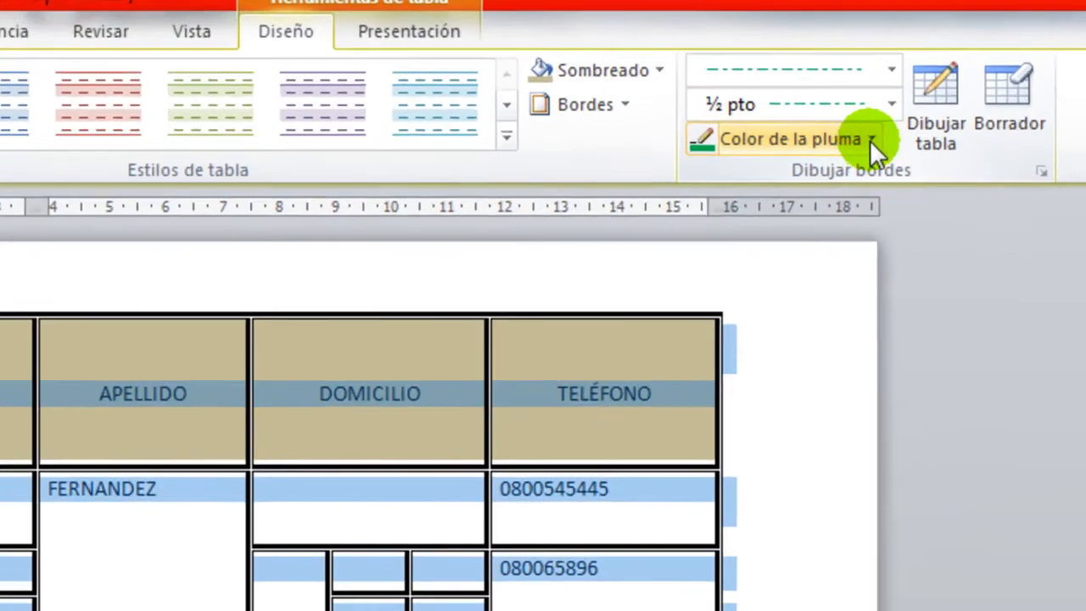
pyautogui.click(932, 100)
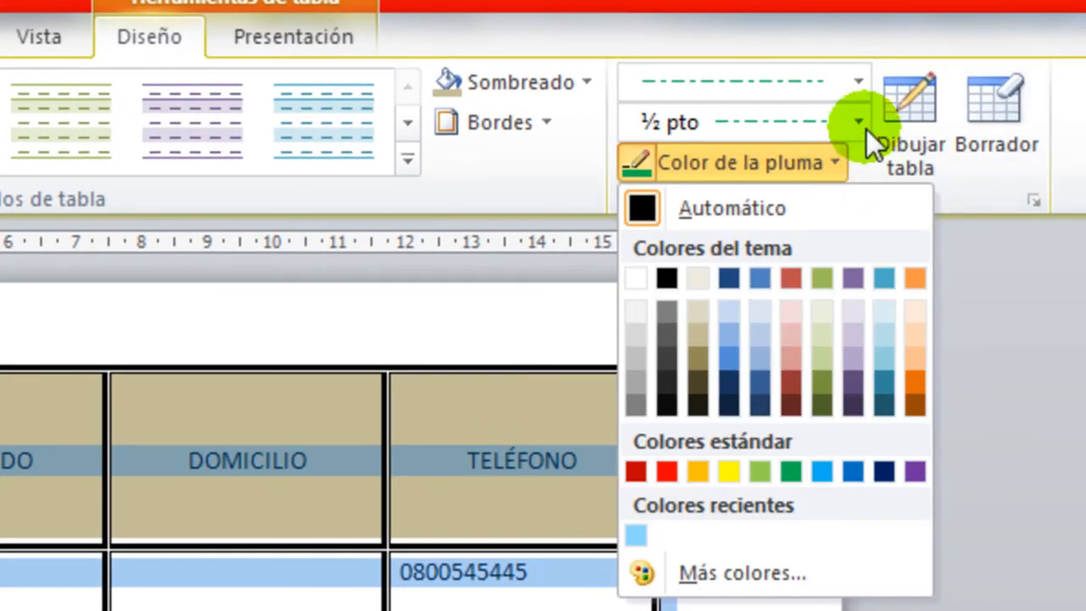
pyautogui.click(859, 121)
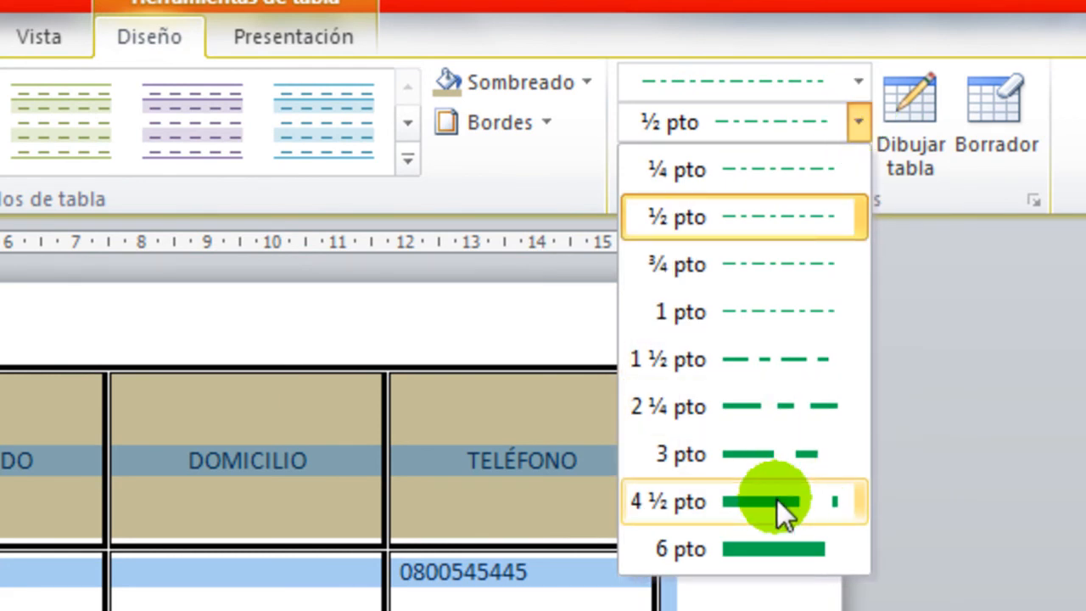
pyautogui.click(547, 123)
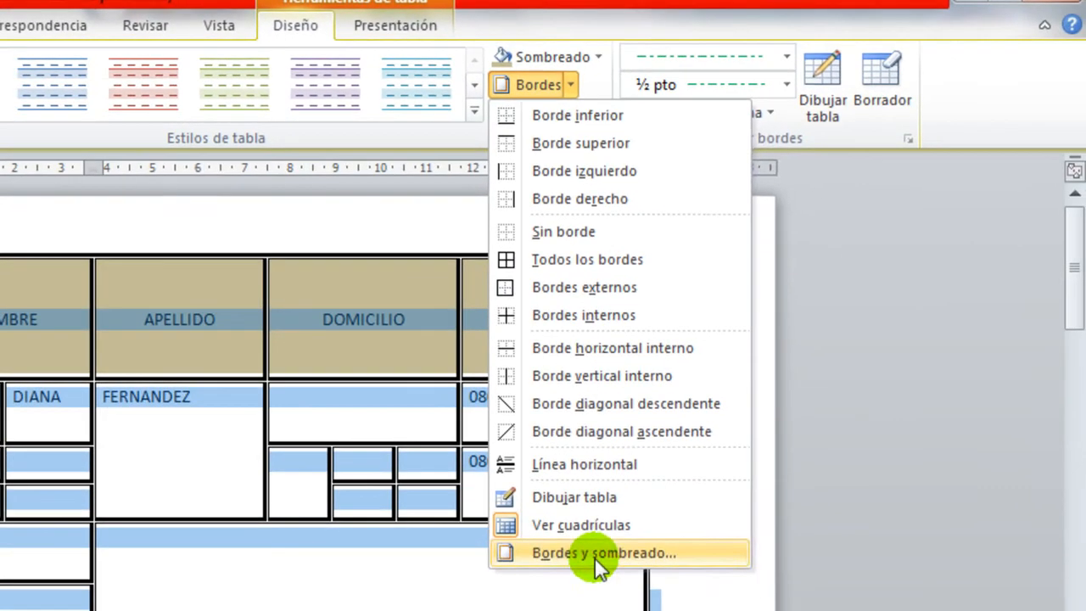
pyautogui.click(787, 85)
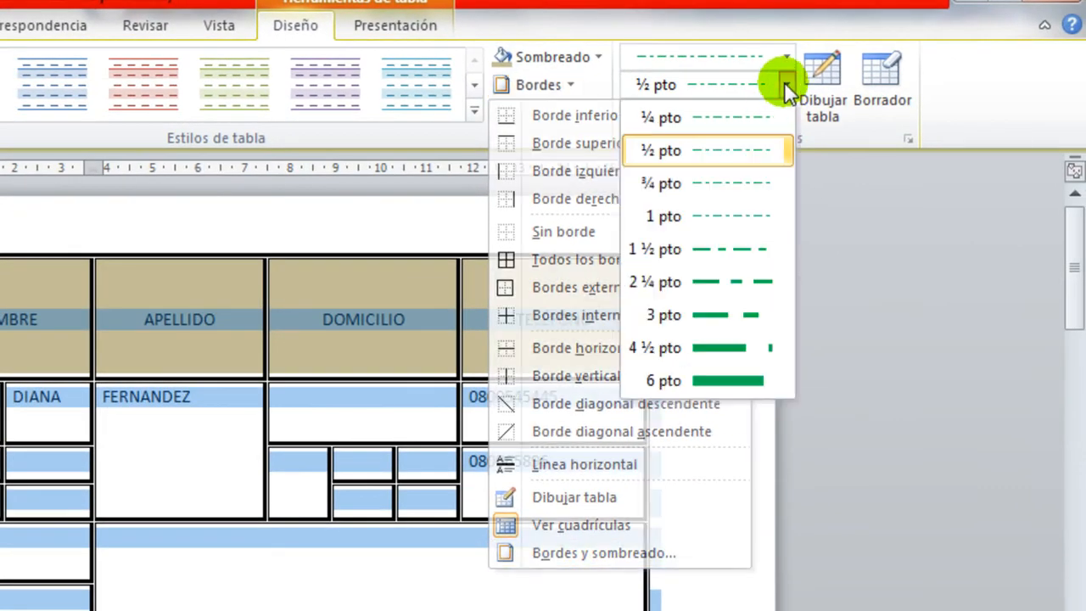
pyautogui.click(738, 349)
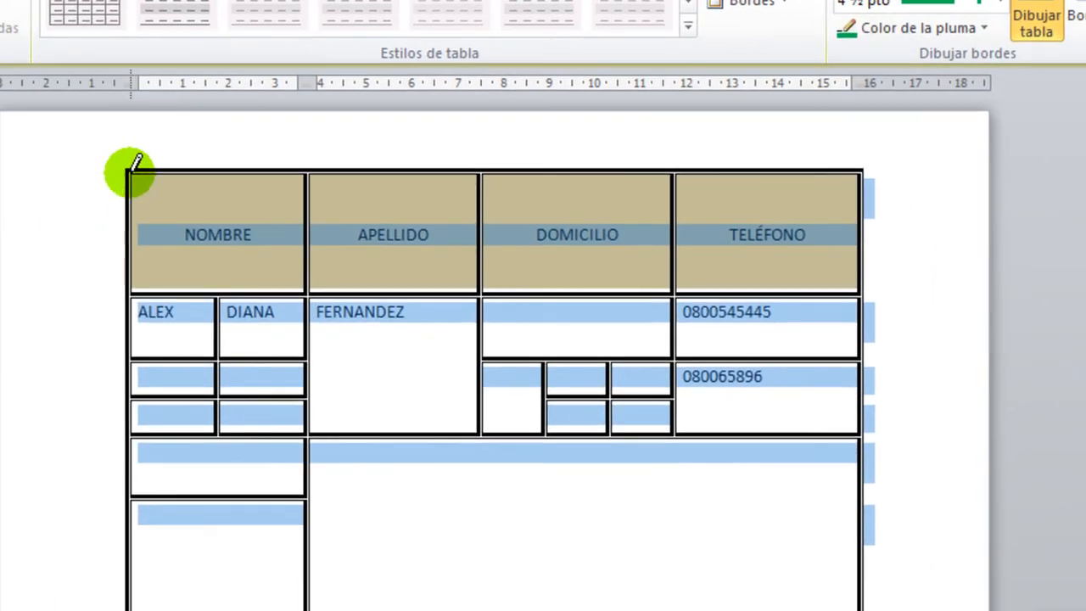
pyautogui.moveTo(128, 170); pyautogui.dragTo(838, 164)
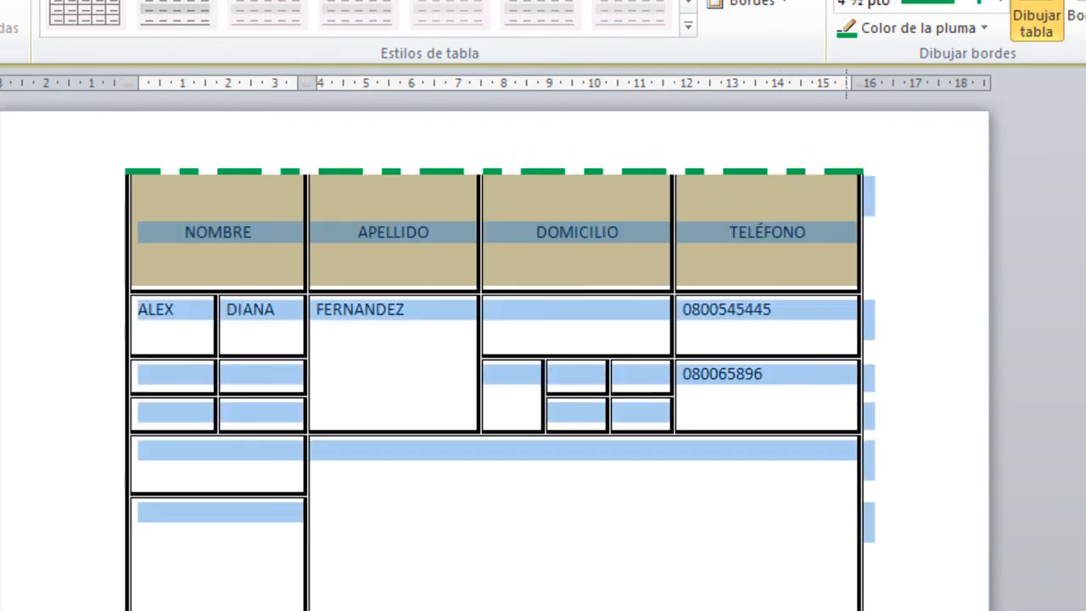
pyautogui.click(109, 162)
pyautogui.click(119, 161)
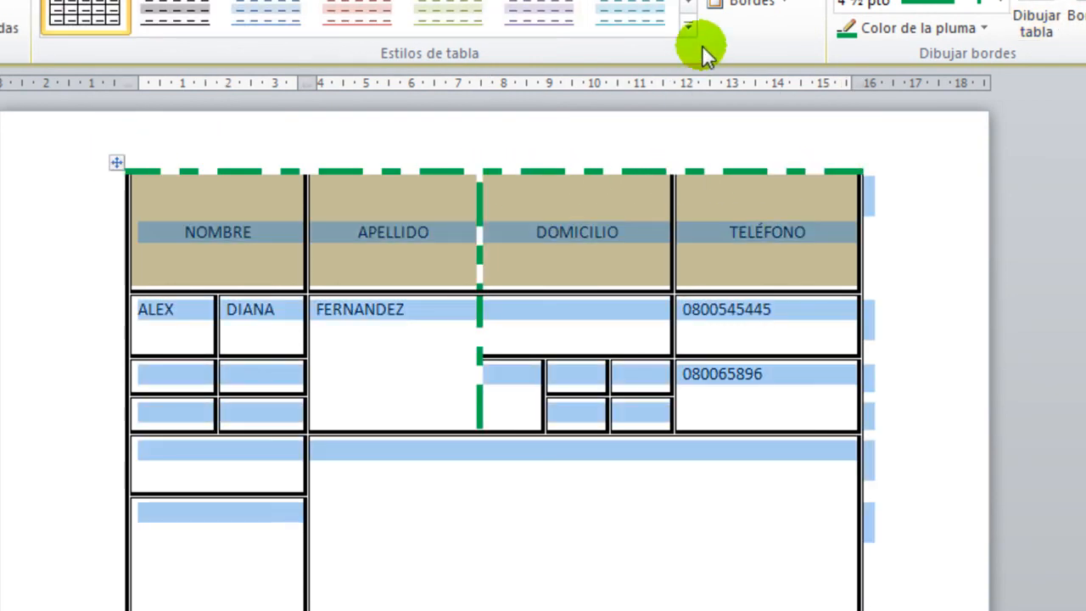
pyautogui.click(783, 4)
pyautogui.click(819, 468)
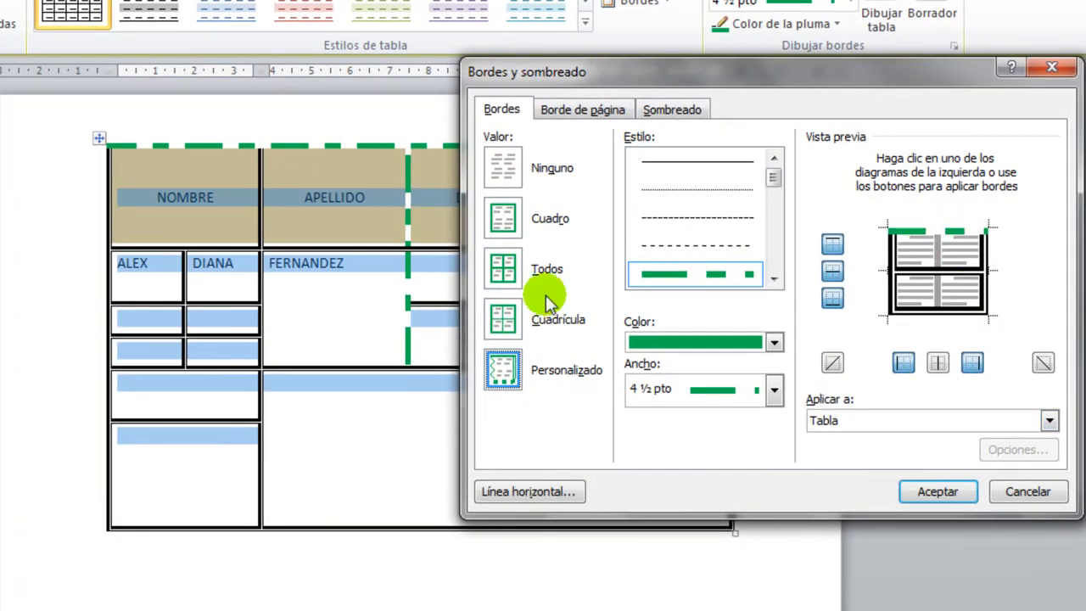
pyautogui.click(1052, 68)
pyautogui.click(352, 191)
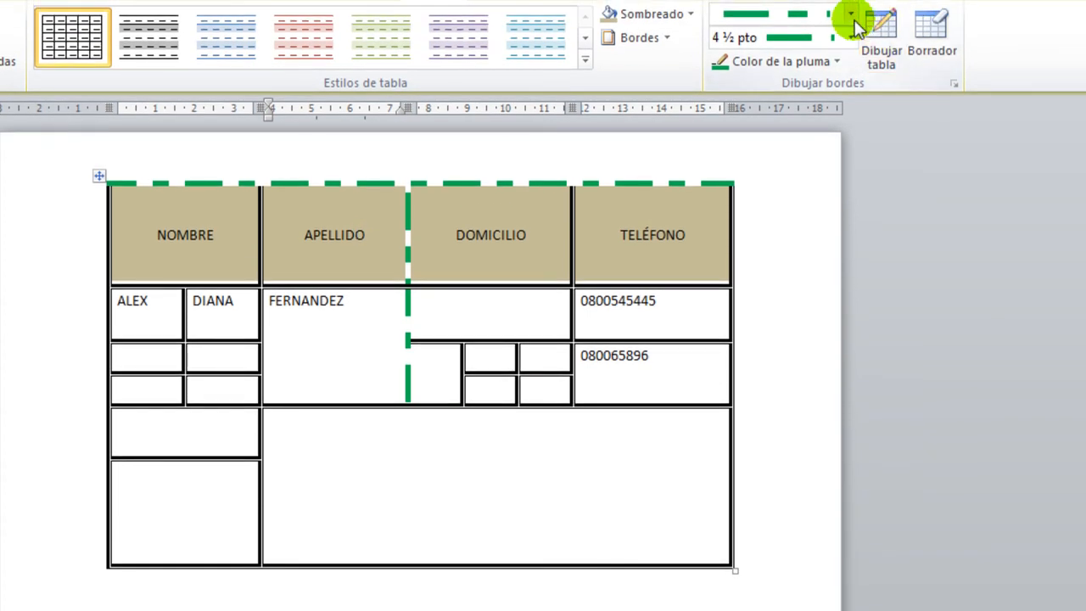
# Step: Redraw the border between APELLIDO and DOMICILIO below the header row with a black 3 pto thick-thin double line
pyautogui.click(851, 36)
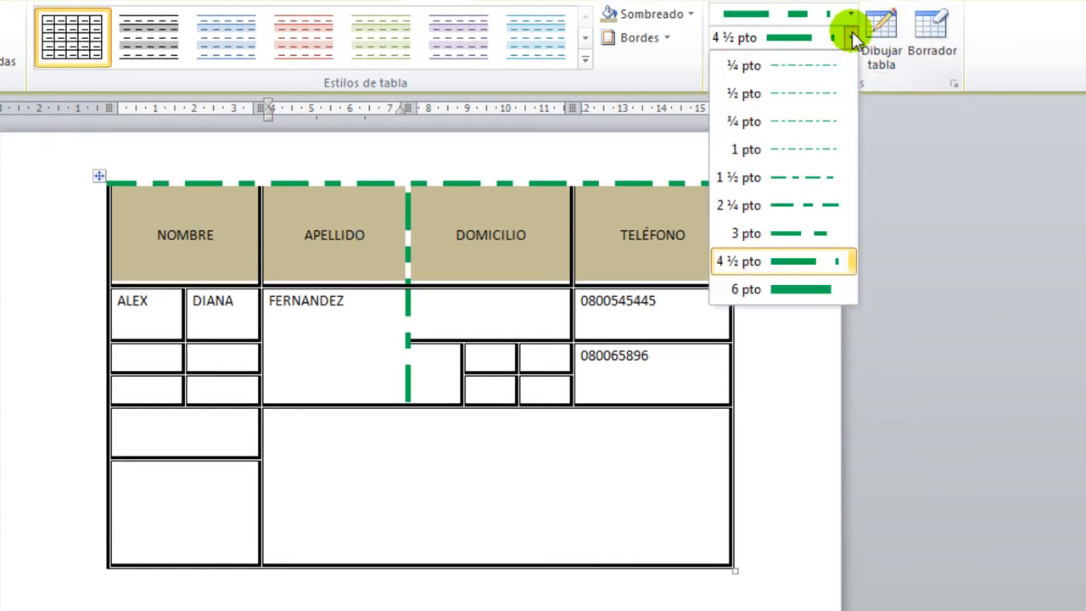
pyautogui.click(853, 16)
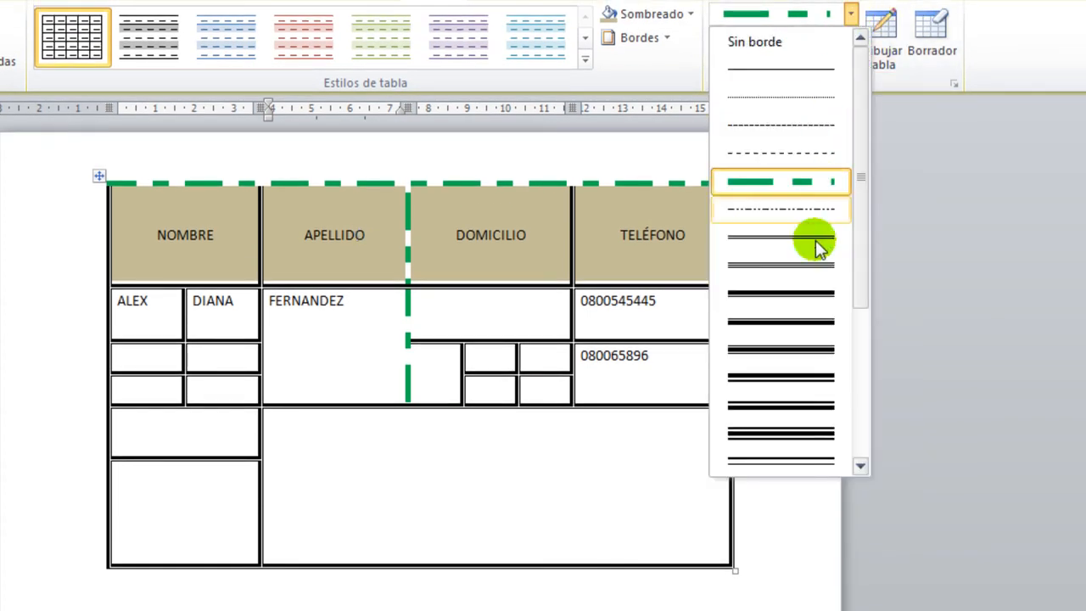
pyautogui.click(818, 289)
pyautogui.moveTo(407, 290); pyautogui.dragTo(409, 404)
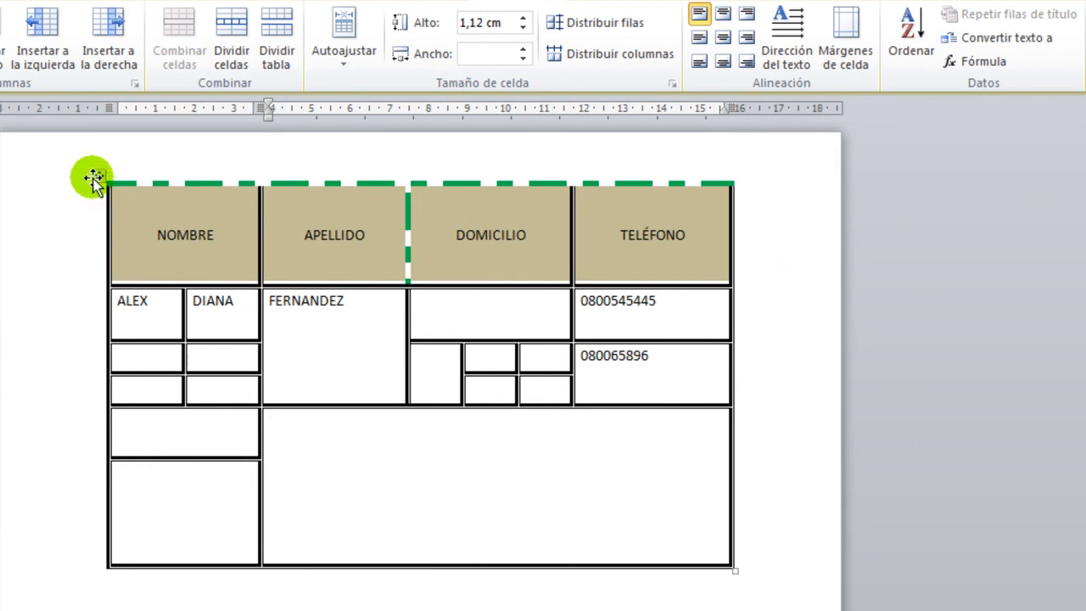
# Step: Select the entire table and delete it from the document
pyautogui.click(102, 176)
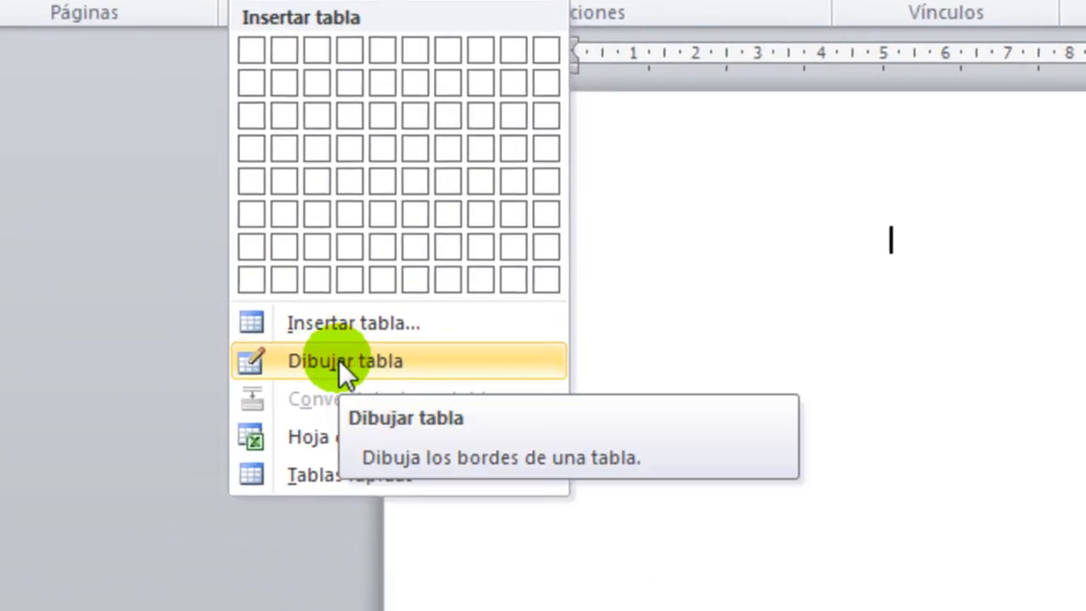
# Step: Insert a table with 20 columns and 20 rows, keeping the automatic fixed column width
pyautogui.click(297, 323)
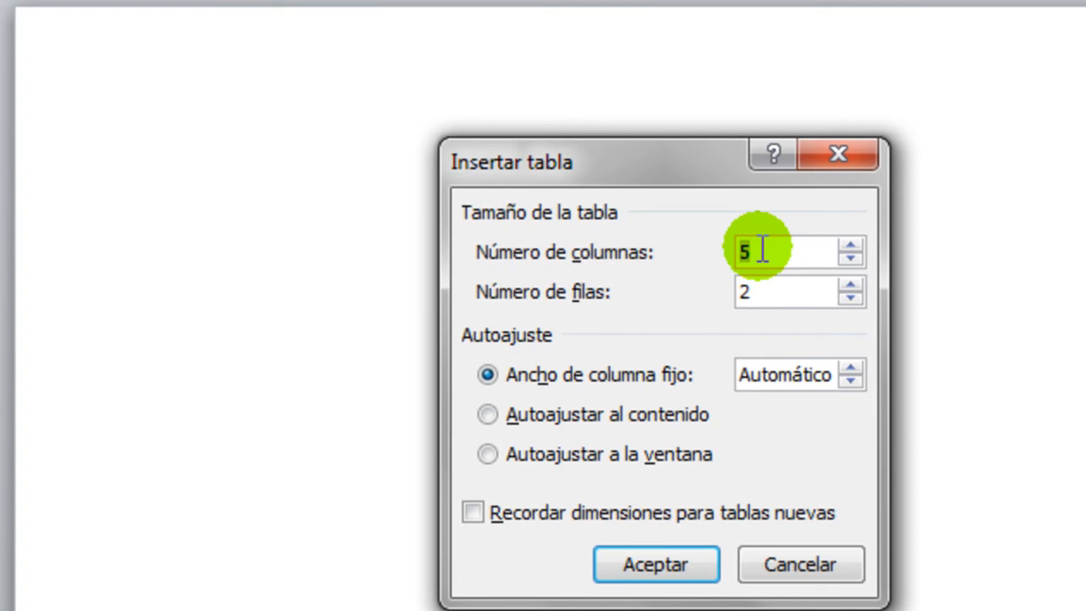
pyautogui.write('2')
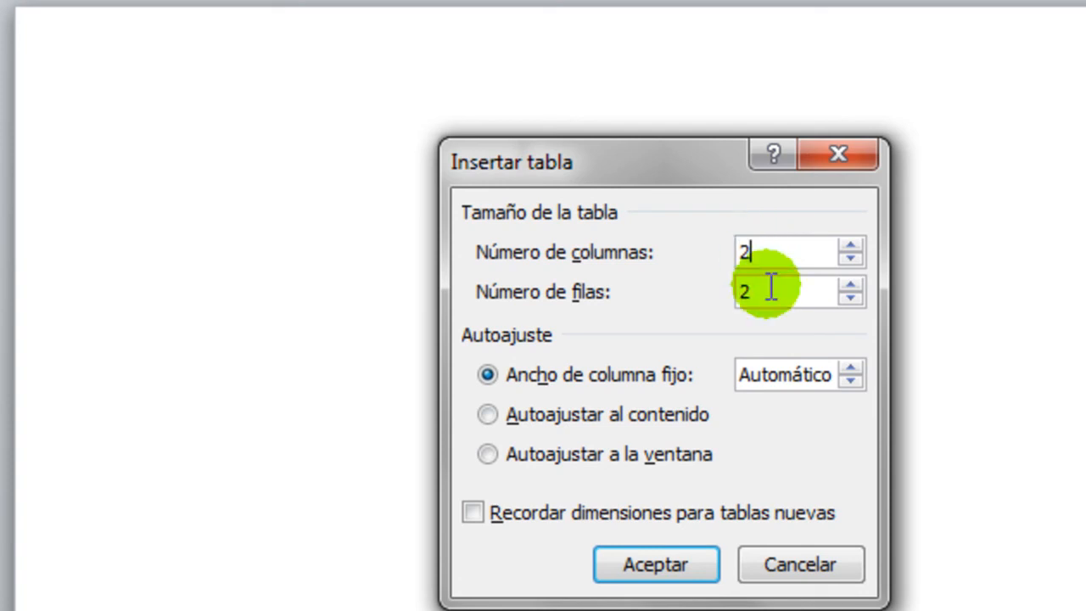
pyautogui.write('00')
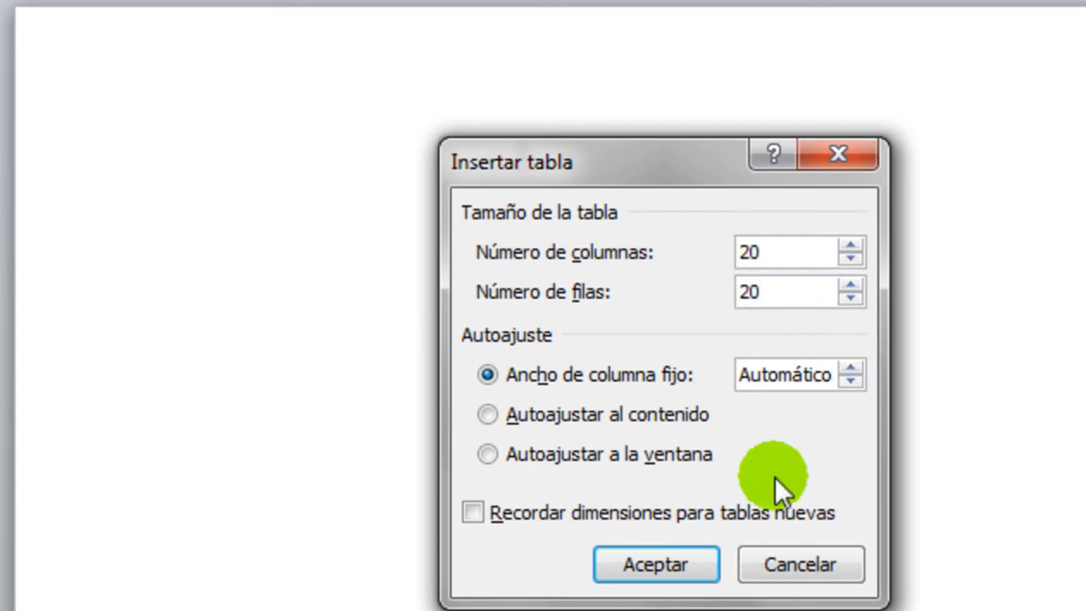
pyautogui.click(668, 567)
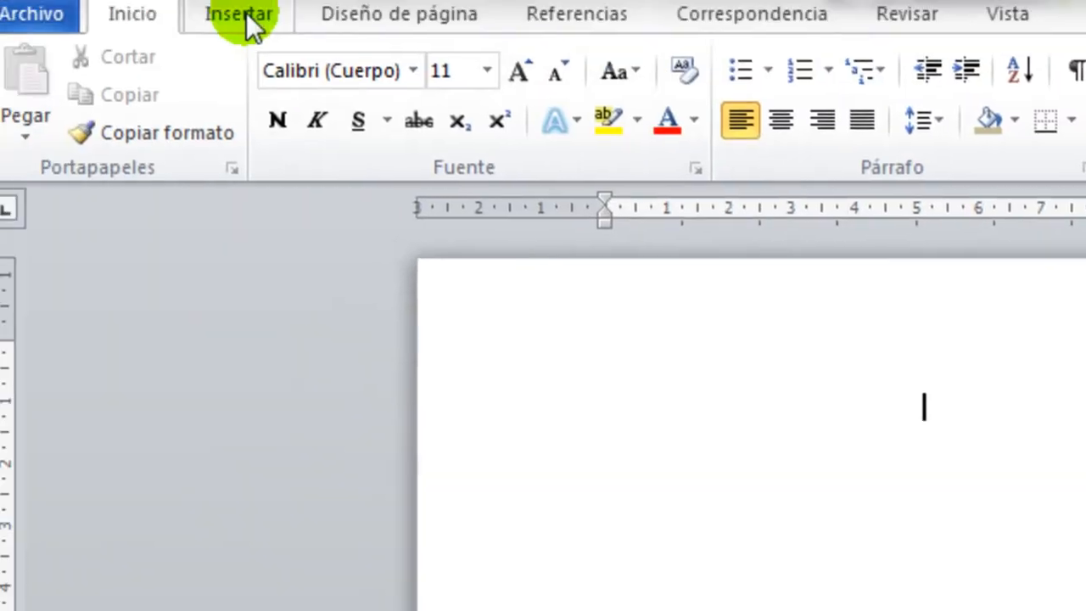
# Step: Draw a freehand table about 8.4 cm wide and 2.6 cm high, divided vertically about 3.2 cm from its left edge
pyautogui.click(246, 20)
pyautogui.click(331, 125)
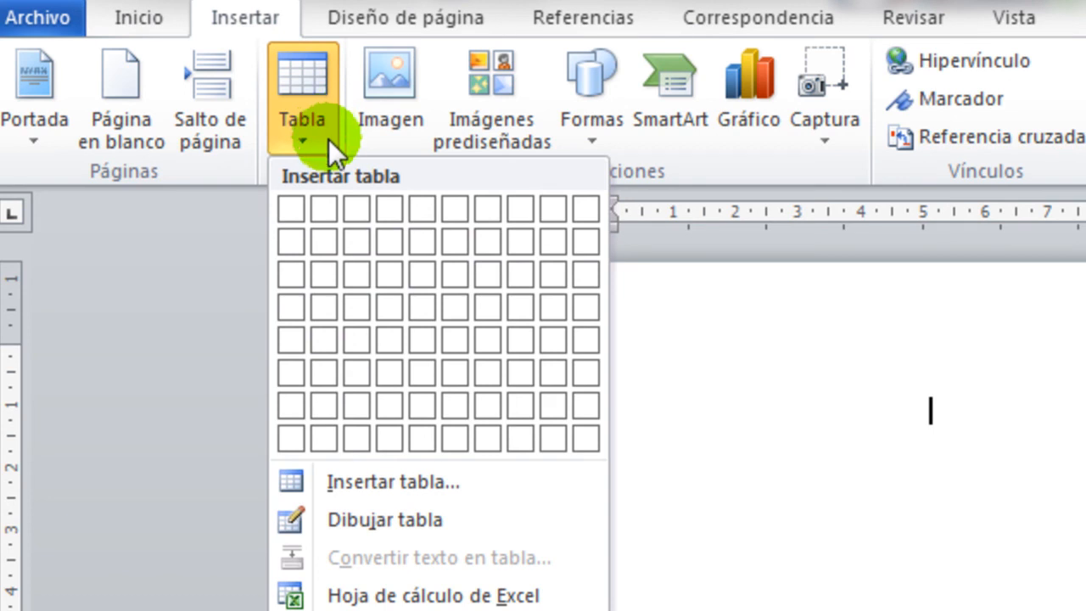
pyautogui.click(356, 529)
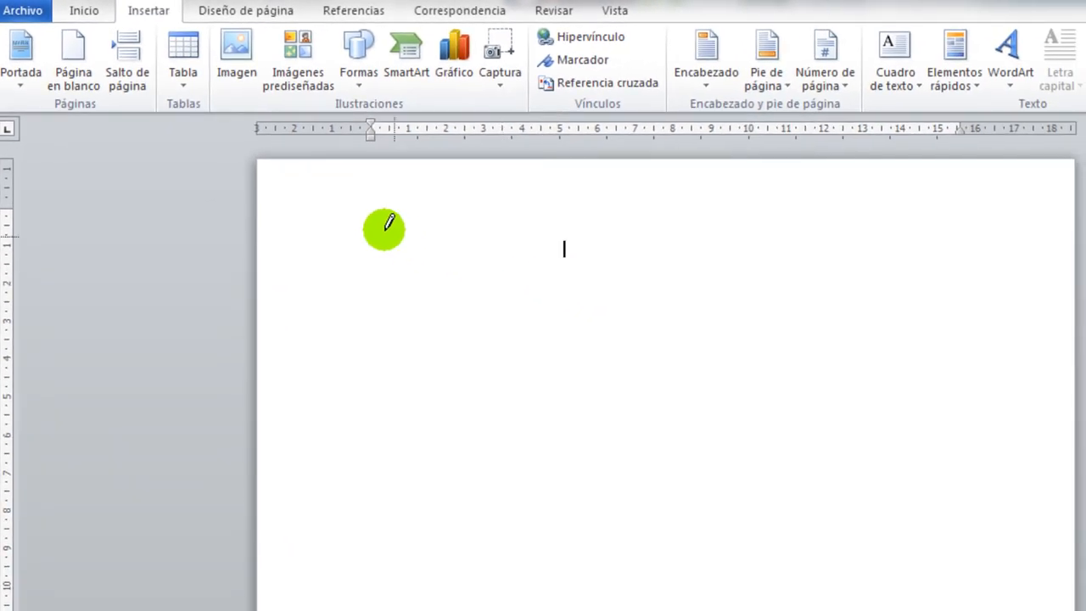
pyautogui.moveTo(378, 227)
pyautogui.mouseDown()
pyautogui.moveTo(376, 264)
pyautogui.moveTo(555, 317)
pyautogui.moveTo(691, 327)
pyautogui.mouseUp()
pyautogui.moveTo(494, 244); pyautogui.dragTo(495, 348)
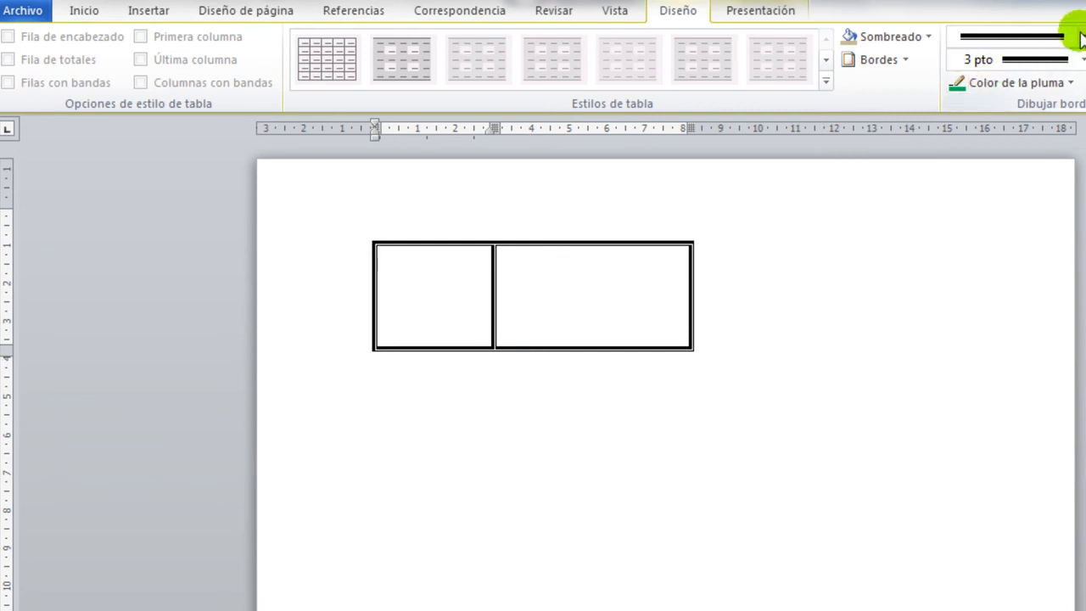
# Step: Extend the drawn table with a lower row, and divide the upper-right cell vertically and the lower-right cell horizontally
pyautogui.moveTo(498, 348)
pyautogui.mouseDown()
pyautogui.moveTo(495, 387)
pyautogui.moveTo(527, 501)
pyautogui.moveTo(709, 507)
pyautogui.moveTo(695, 518)
pyautogui.mouseUp()
pyautogui.moveTo(684, 347)
pyautogui.mouseDown()
pyautogui.moveTo(899, 363)
pyautogui.moveTo(914, 431)
pyautogui.moveTo(962, 342)
pyautogui.moveTo(751, 354)
pyautogui.mouseUp()
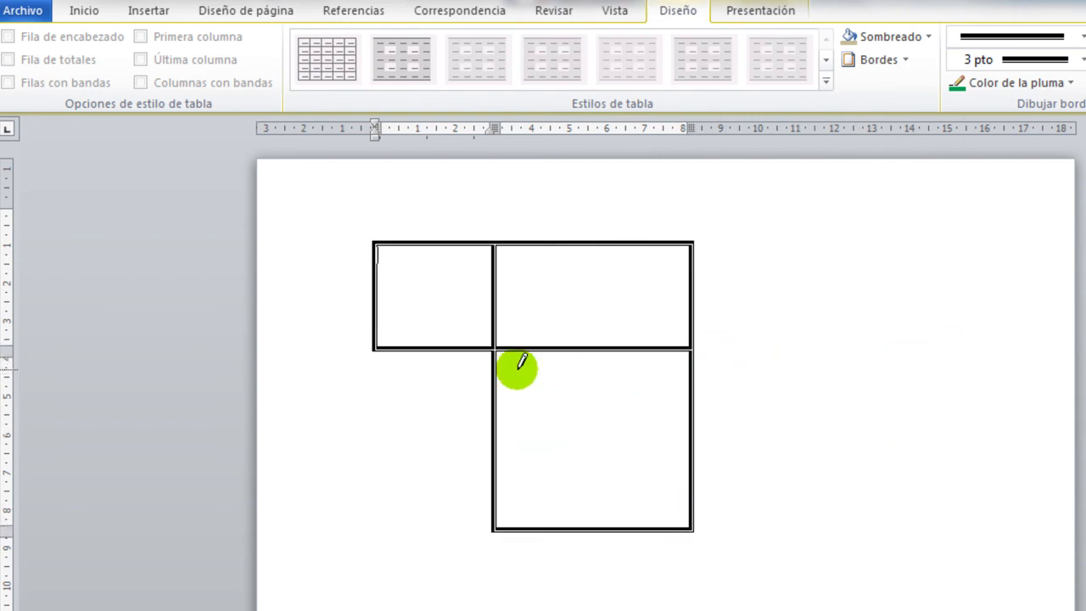
pyautogui.moveTo(575, 248); pyautogui.dragTo(587, 331)
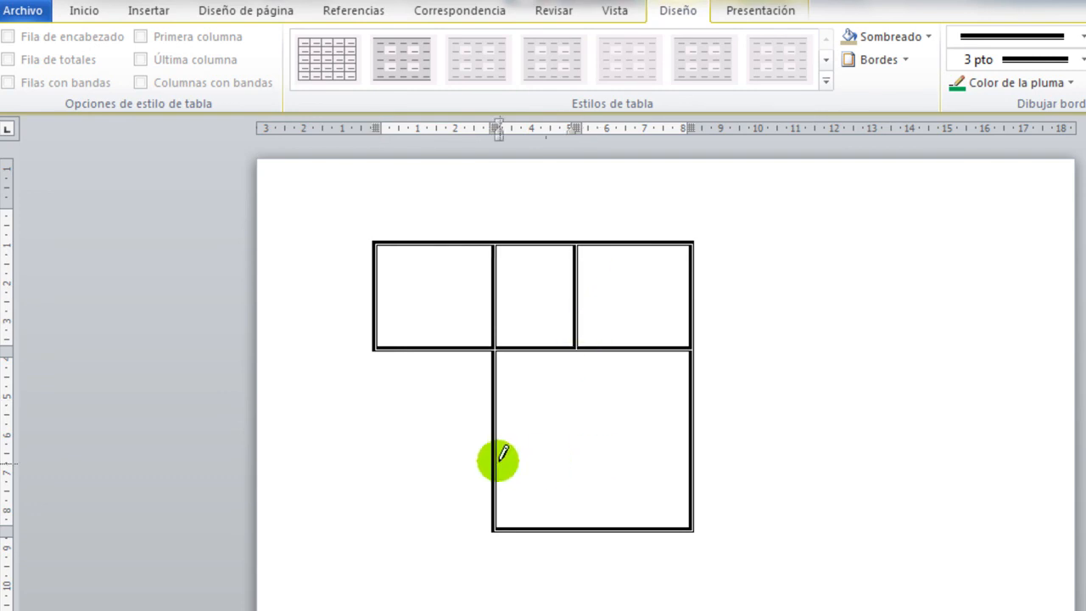
pyautogui.moveTo(499, 444); pyautogui.dragTo(679, 444)
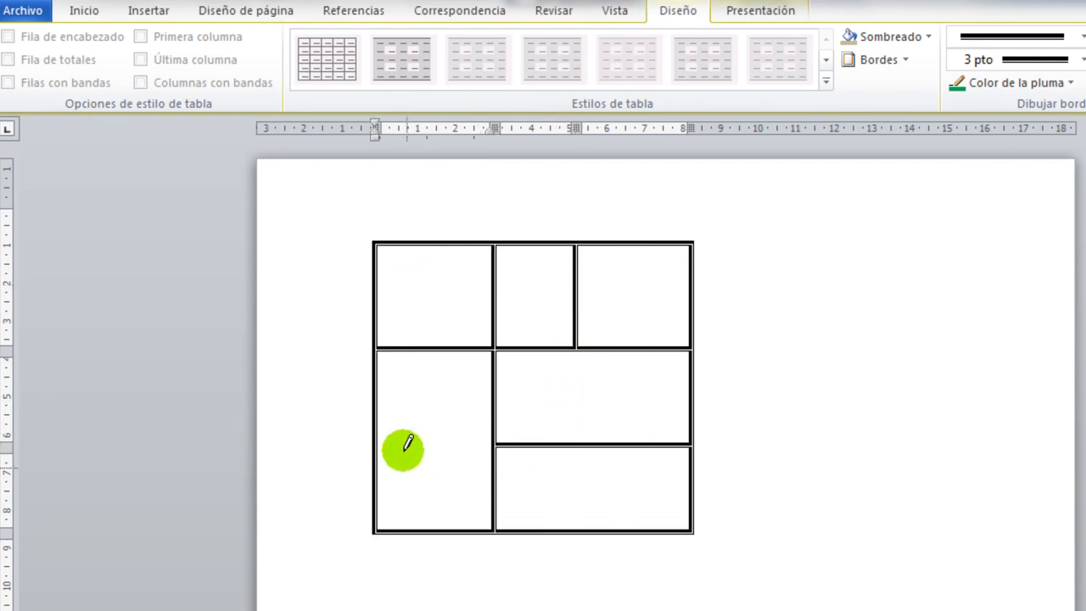
# Step: Divide the lower-left cell into three stacked cells and the bottom-right cell into four side-by-side cells with the table pencil
pyautogui.moveTo(380, 395); pyautogui.dragTo(493, 395)
pyautogui.moveTo(382, 482); pyautogui.dragTo(493, 483)
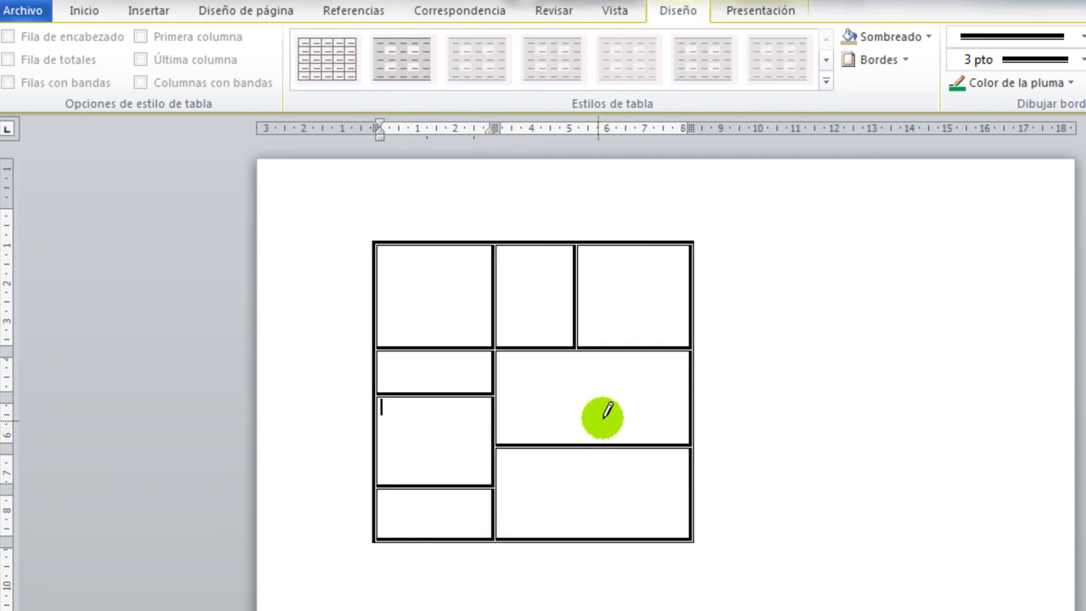
pyautogui.moveTo(544, 463); pyautogui.dragTo(543, 538)
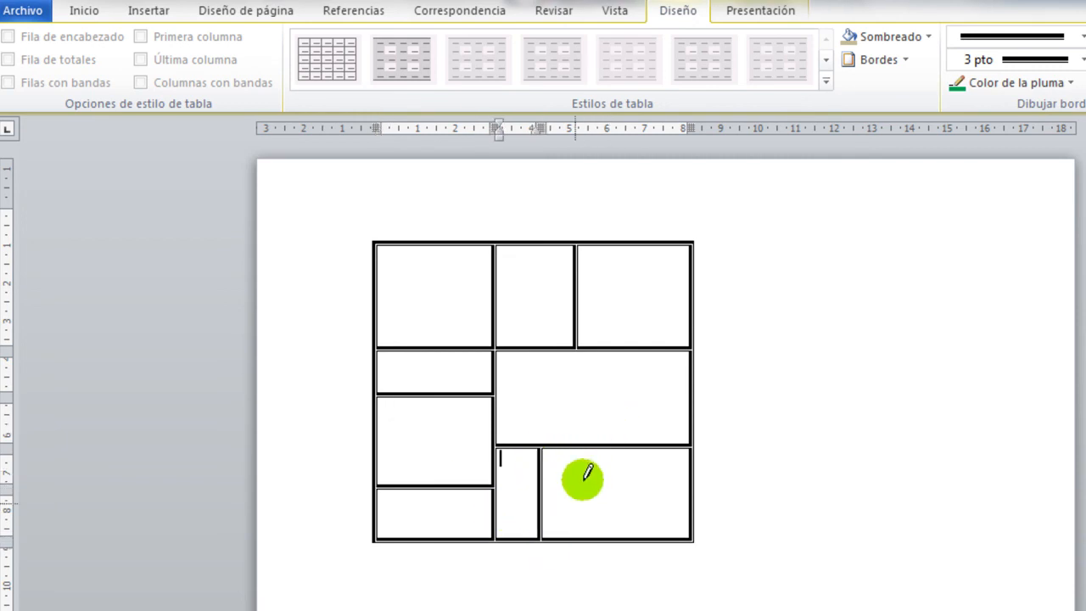
pyautogui.moveTo(586, 446); pyautogui.dragTo(586, 538)
pyautogui.moveTo(631, 452); pyautogui.dragTo(634, 539)
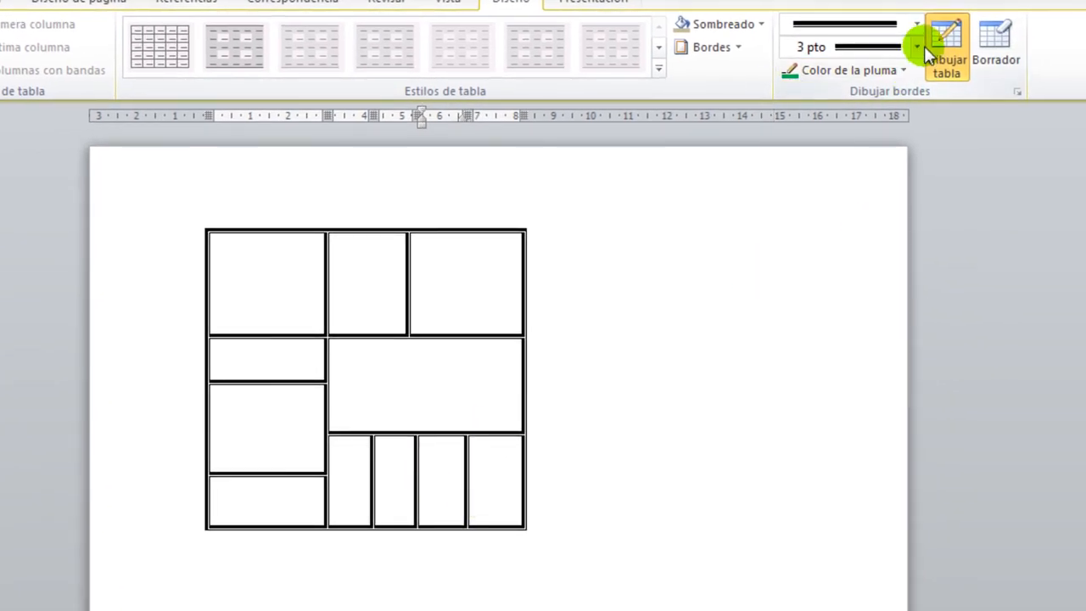
# Step: Redraw the three vertical dividers between the four bottom-right cells with a single thin solid line
pyautogui.click(919, 47)
pyautogui.click(916, 24)
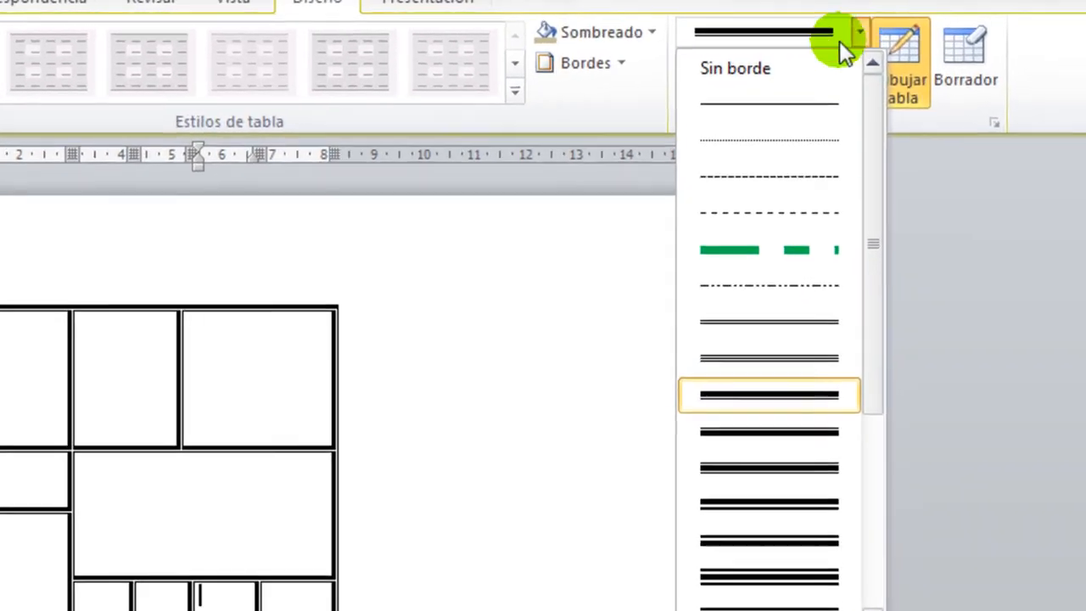
pyautogui.click(815, 102)
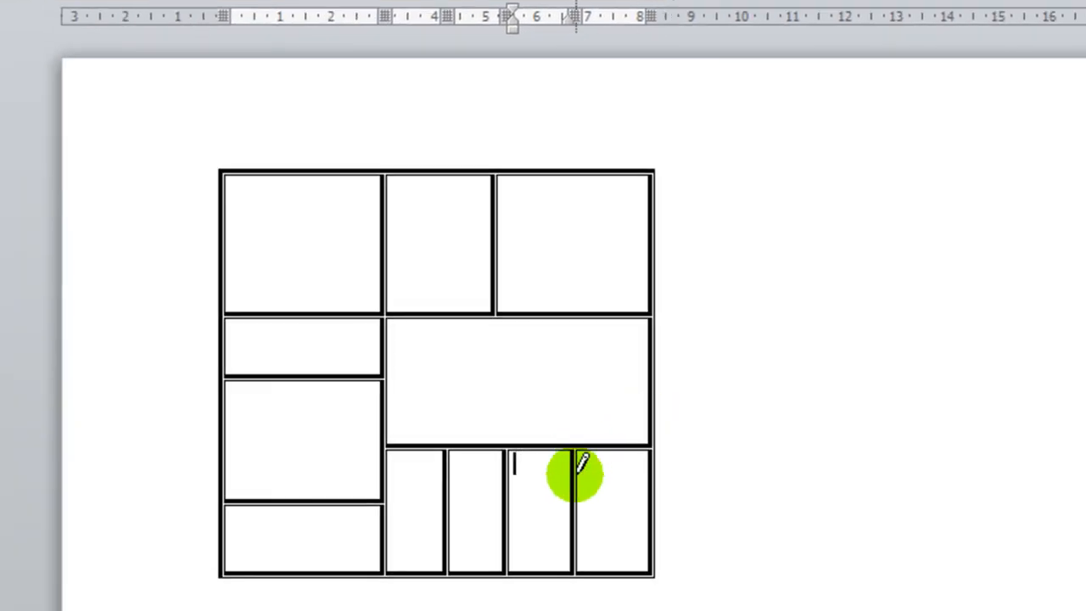
pyautogui.click(576, 472)
pyautogui.click(507, 477)
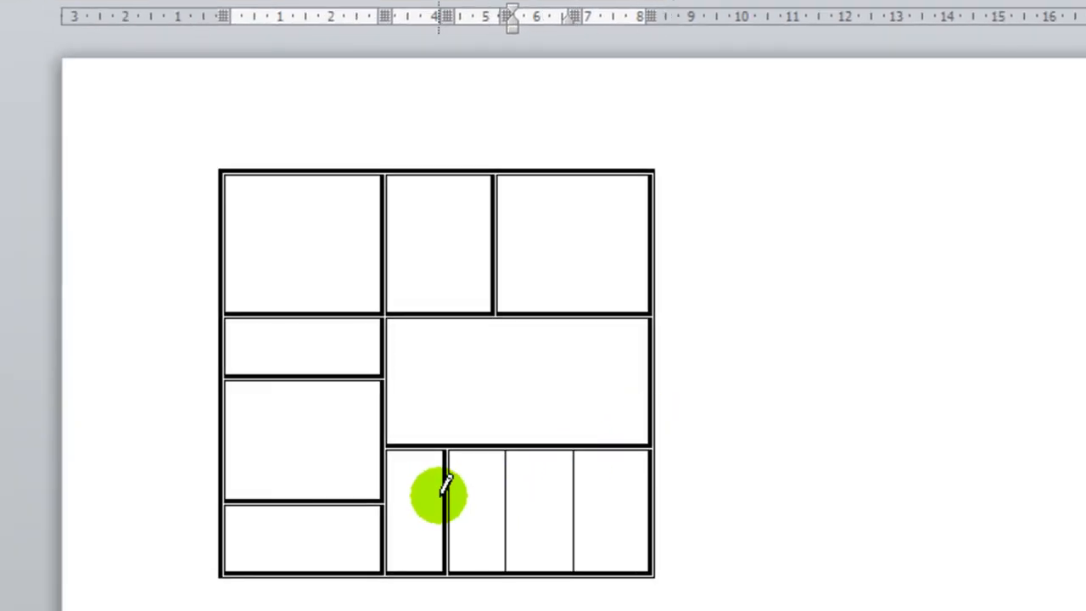
pyautogui.click(448, 486)
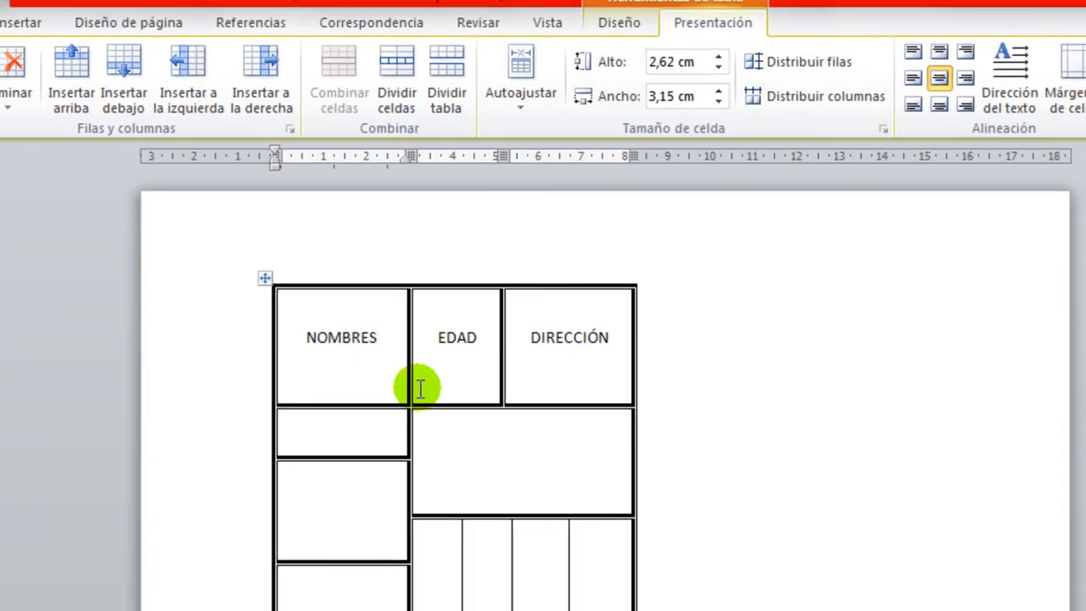
# Step: Autofit the table with the NOMBRES, EDAD and DIRECCIÓN headings to its contents
pyautogui.click(519, 108)
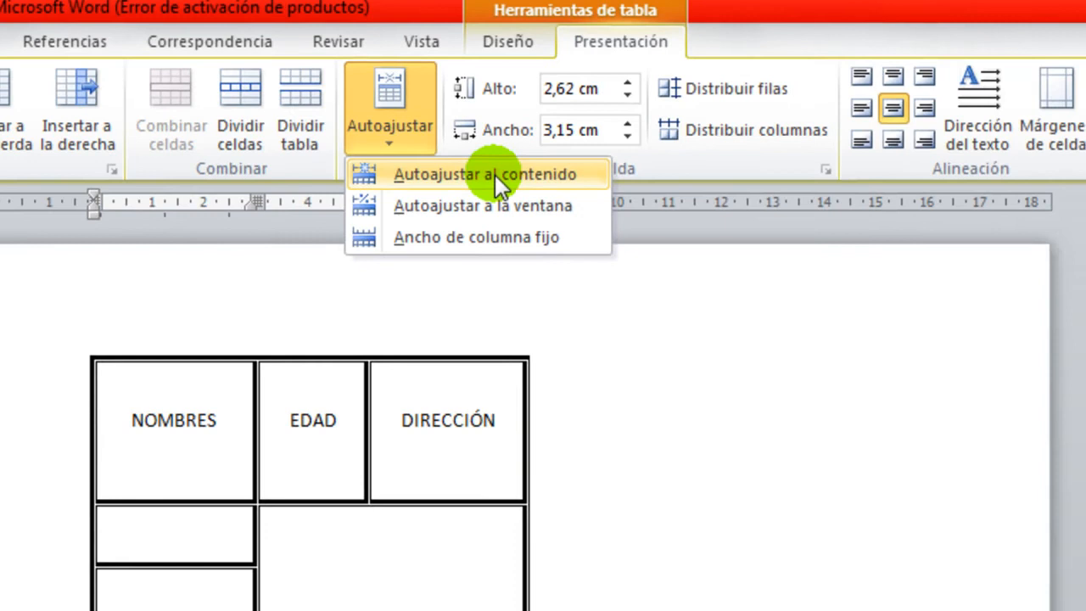
pyautogui.click(624, 222)
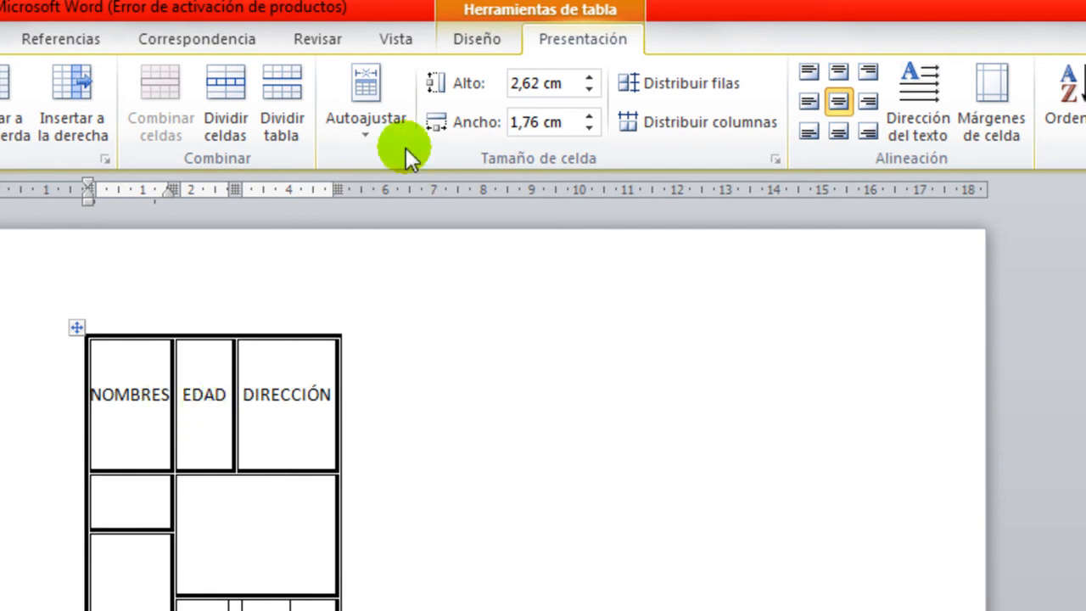
# Step: Autofit the table with the NOMBRES, EDAD and DIRECCIÓN headings to the window width
pyautogui.click(374, 121)
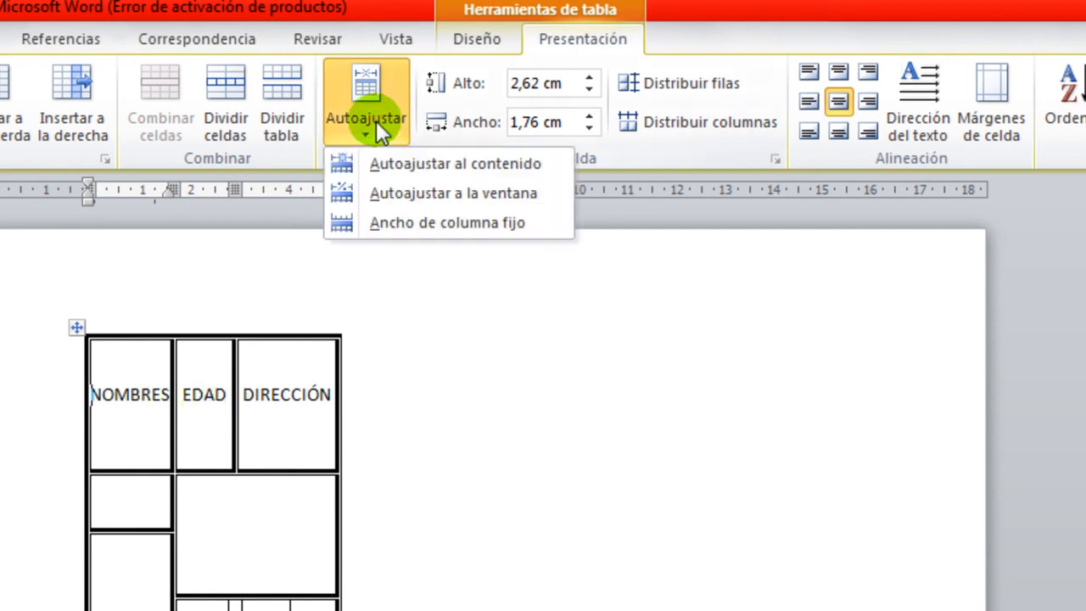
pyautogui.click(460, 193)
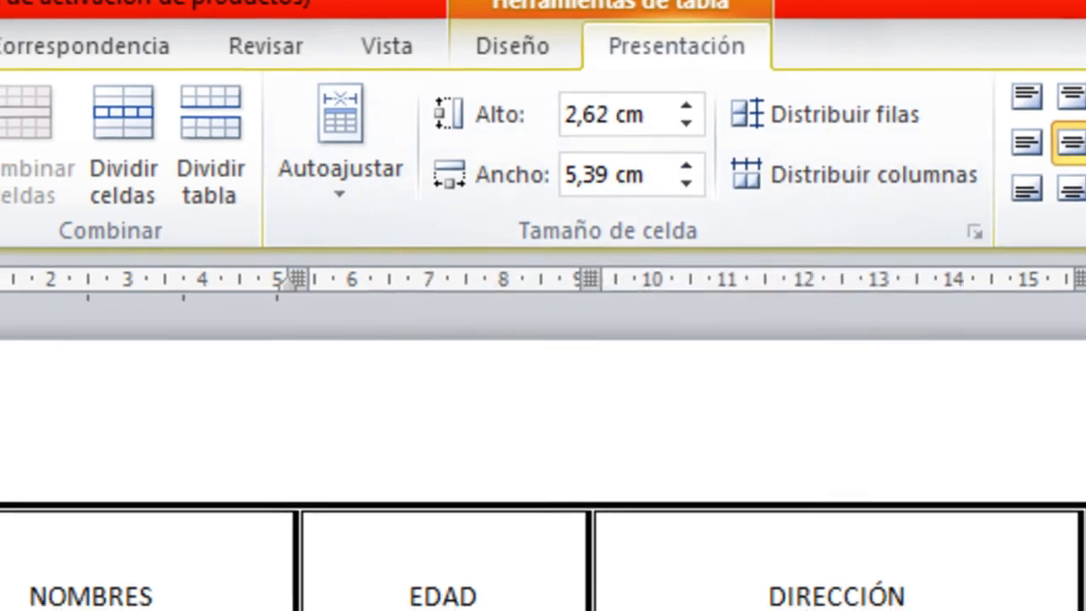
pyautogui.click(73, 550)
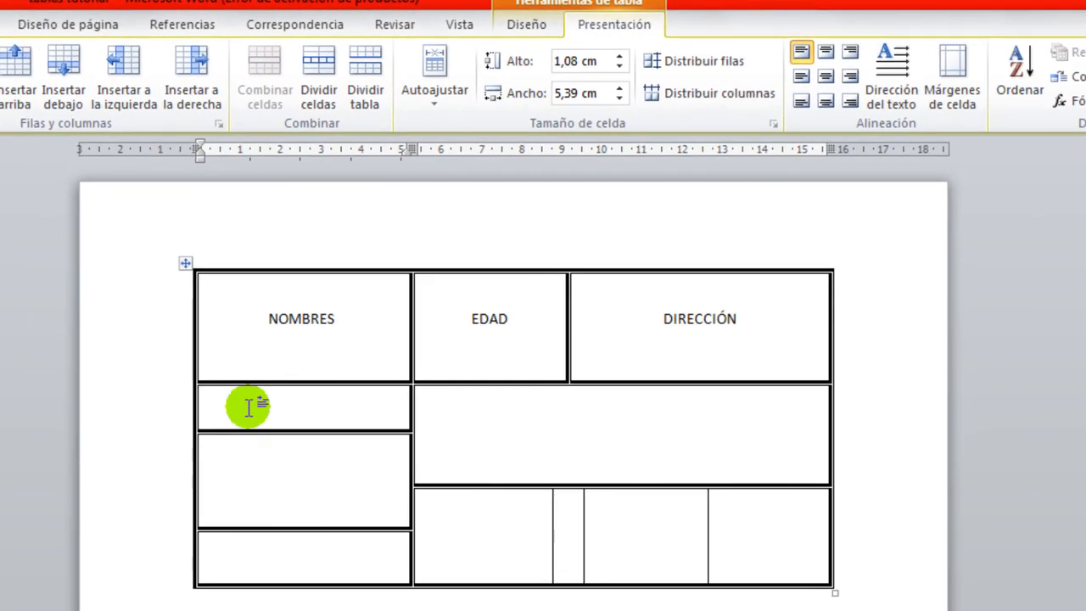
# Step: Open the table properties for the third cell of the NOMBRES column and examine the row height, column width and row height rule options
pyautogui.click(277, 484)
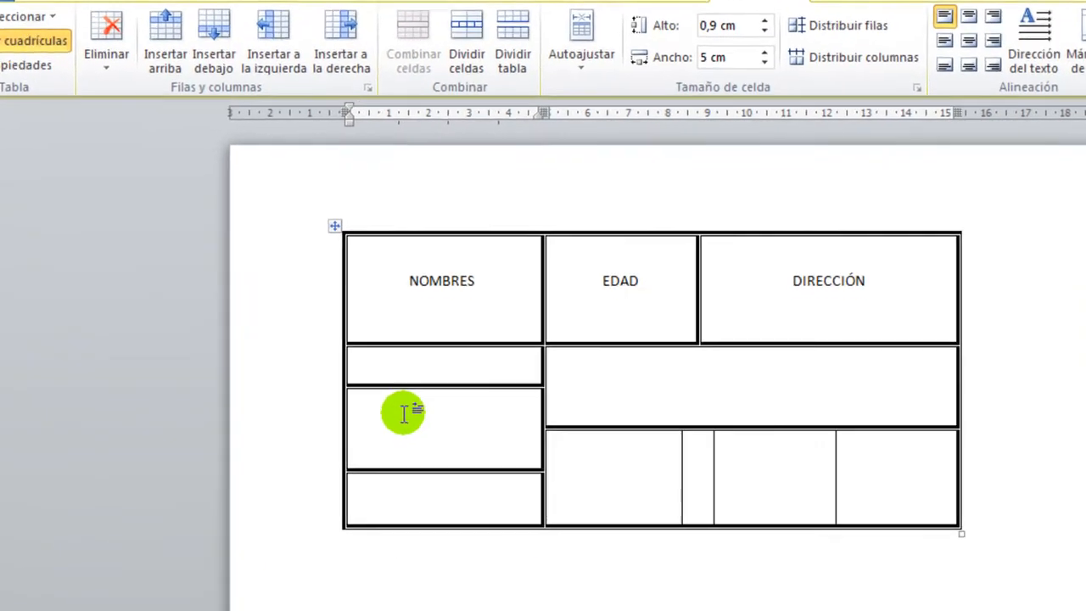
pyautogui.rightClick(404, 414)
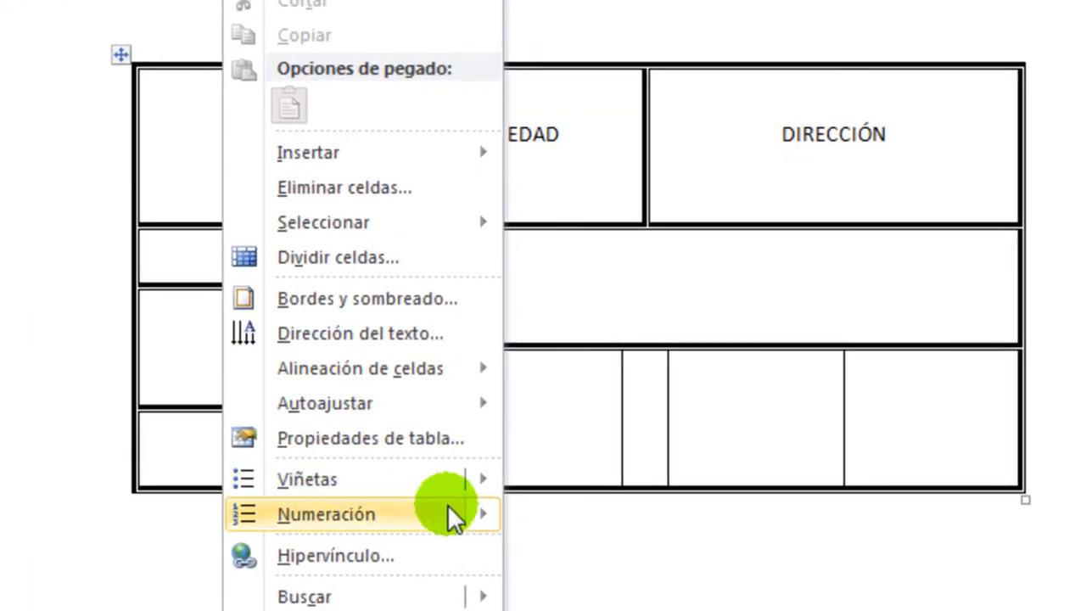
pyautogui.click(389, 441)
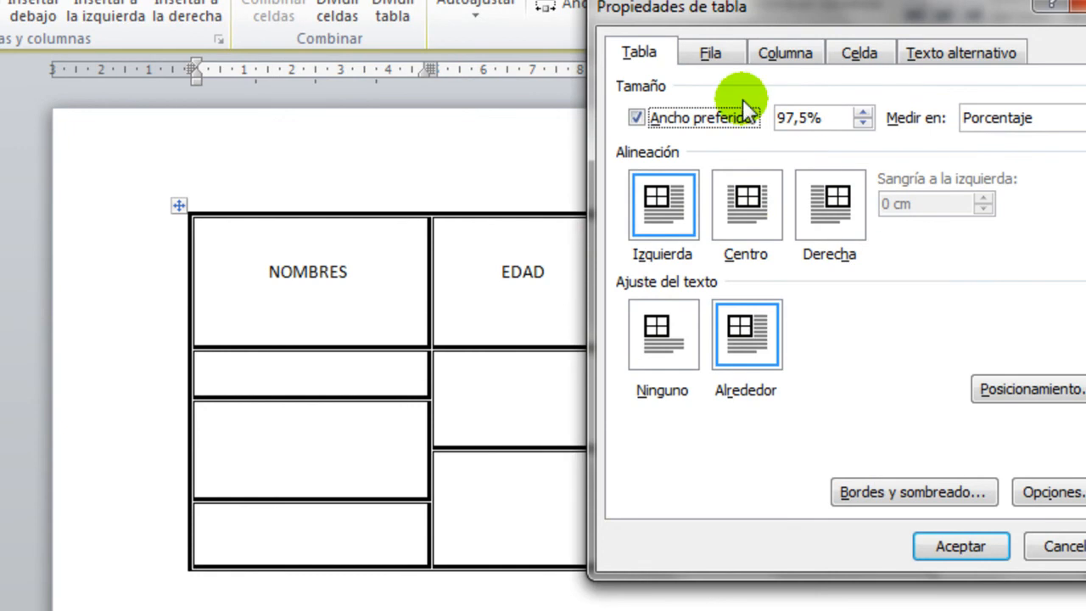
pyautogui.click(718, 54)
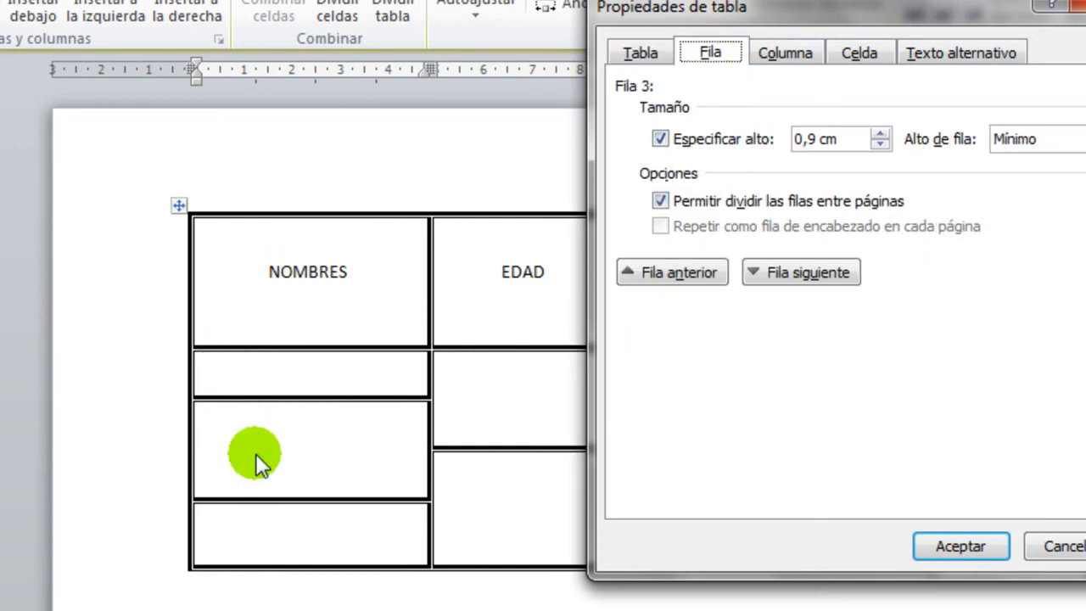
pyautogui.click(781, 58)
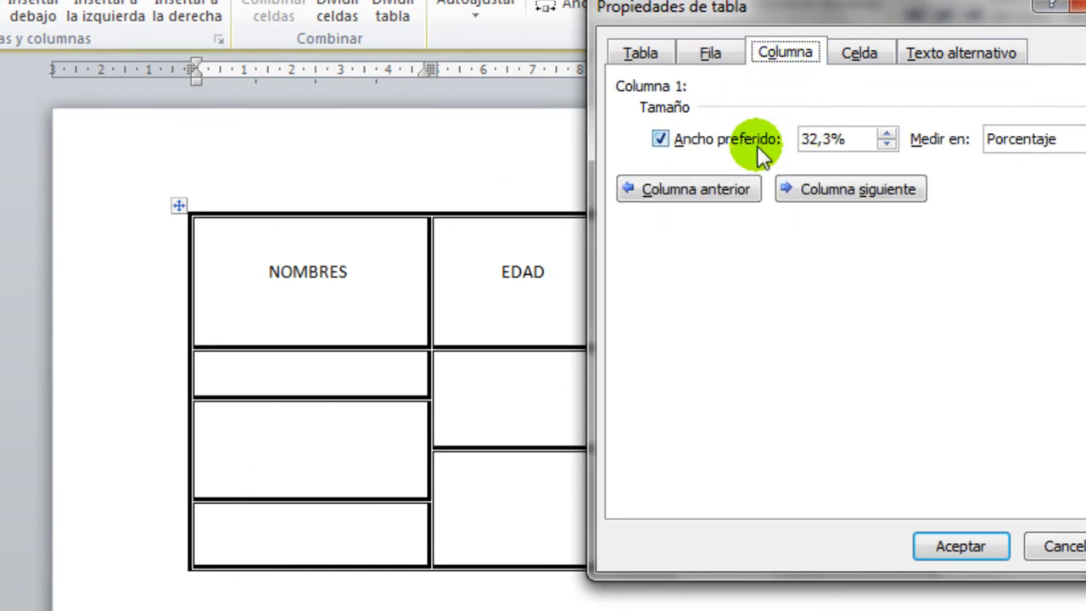
pyautogui.click(711, 51)
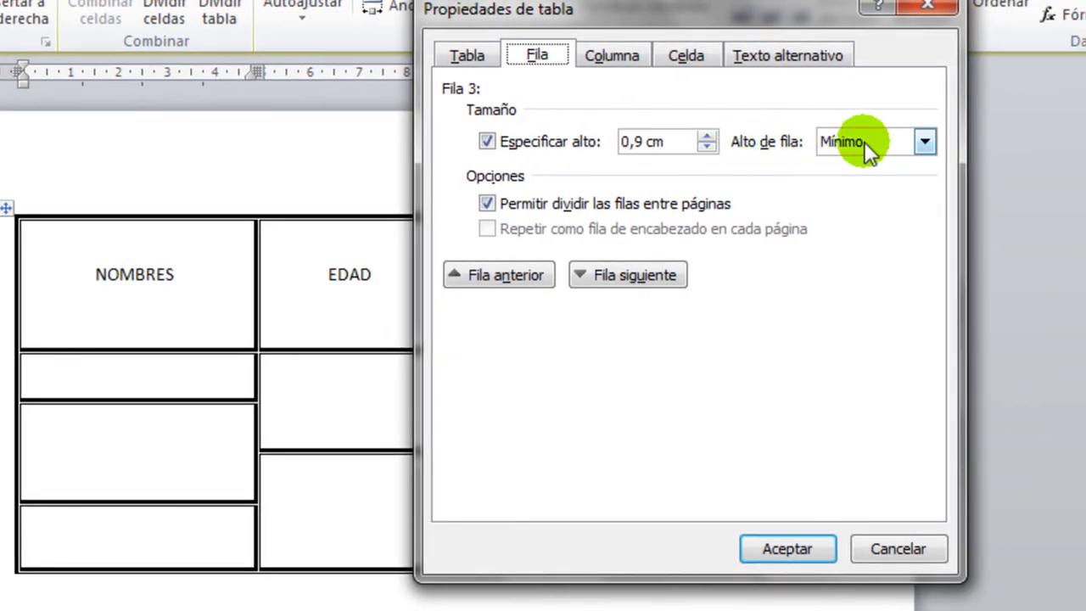
pyautogui.click(925, 143)
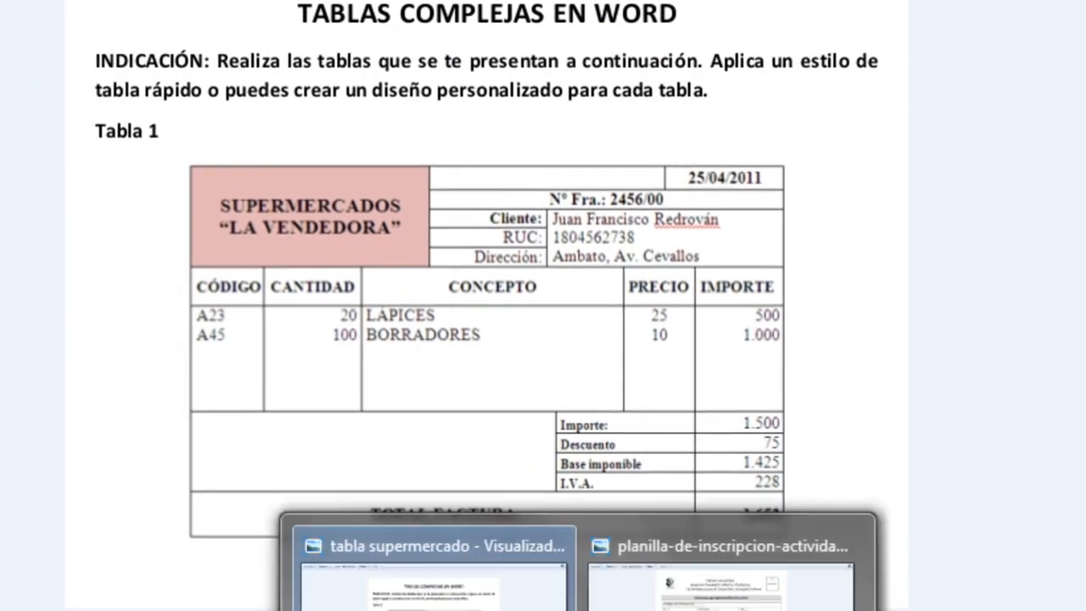
# Step: View the example registration form in the picture viewer and the MODULO DE DATOS PERSONALES form, and return to the practice table in Word
pyautogui.click(720, 580)
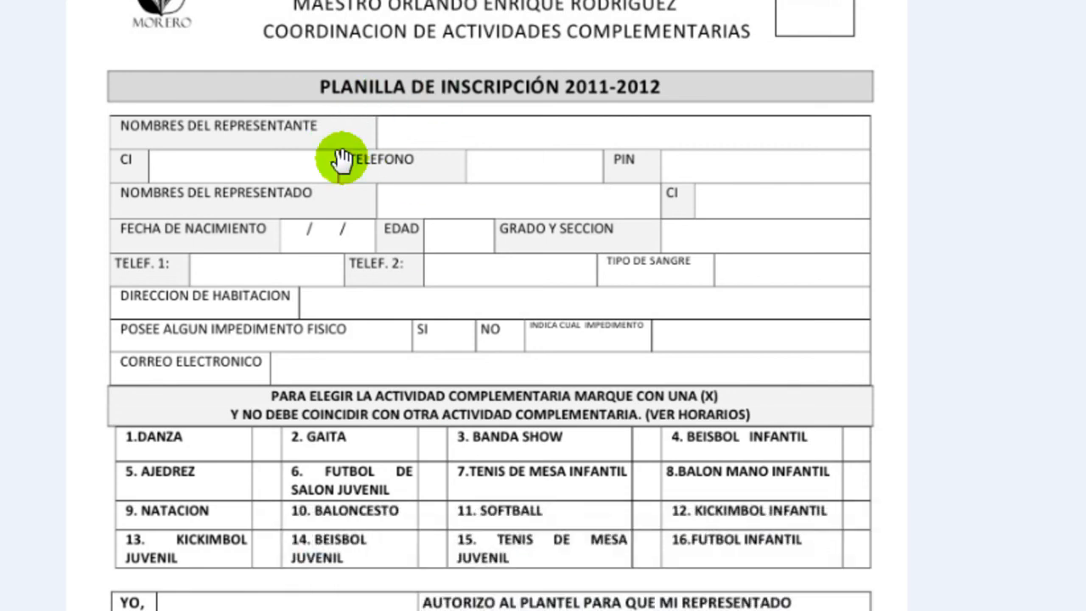
pyautogui.moveTo(579, 610)
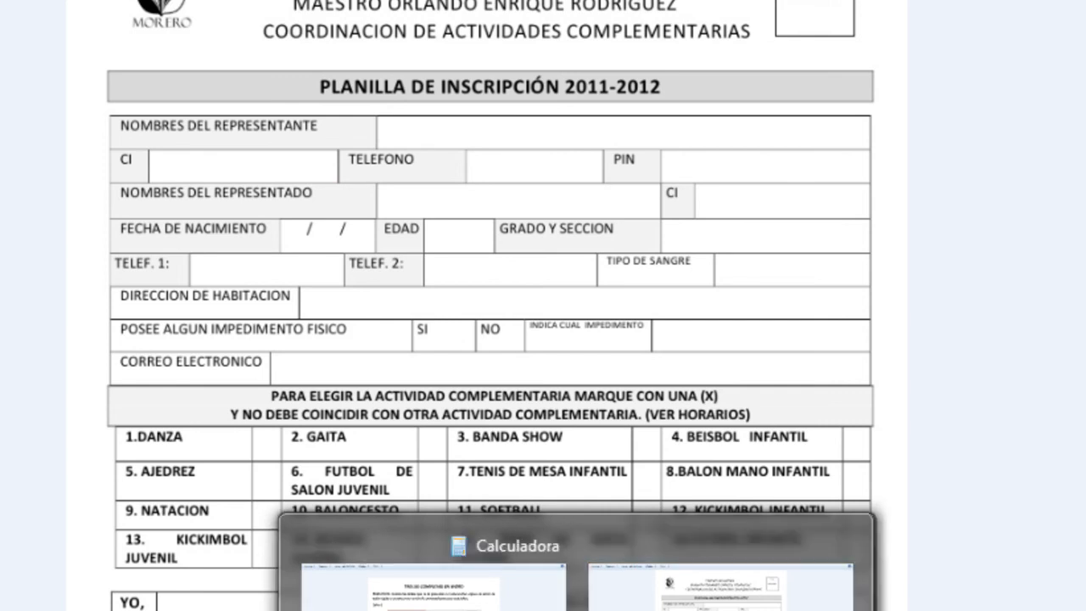
pyautogui.click(119, 610)
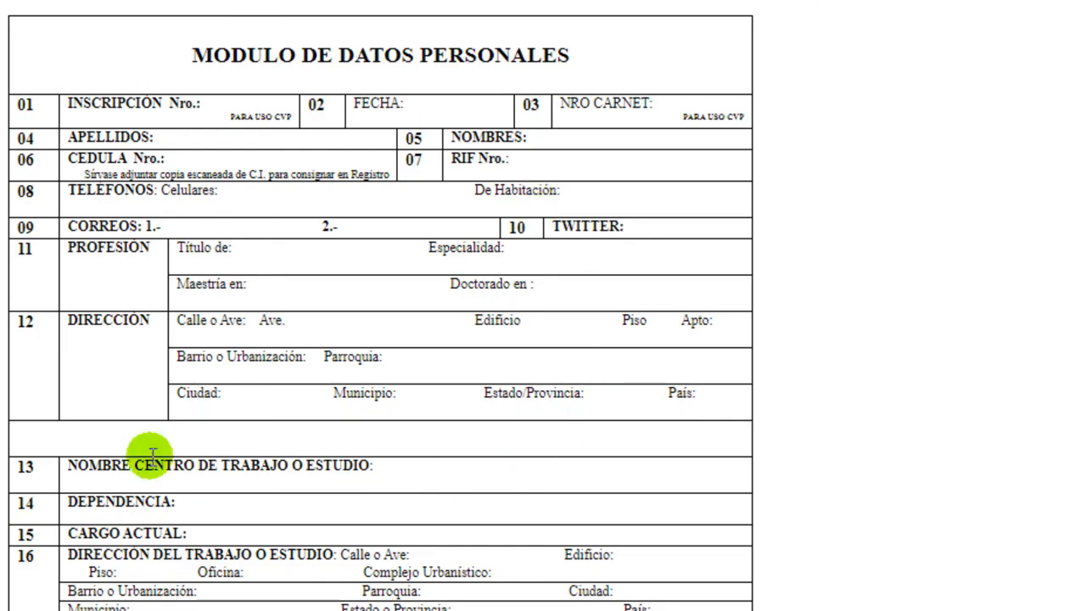
pyautogui.click(810, 610)
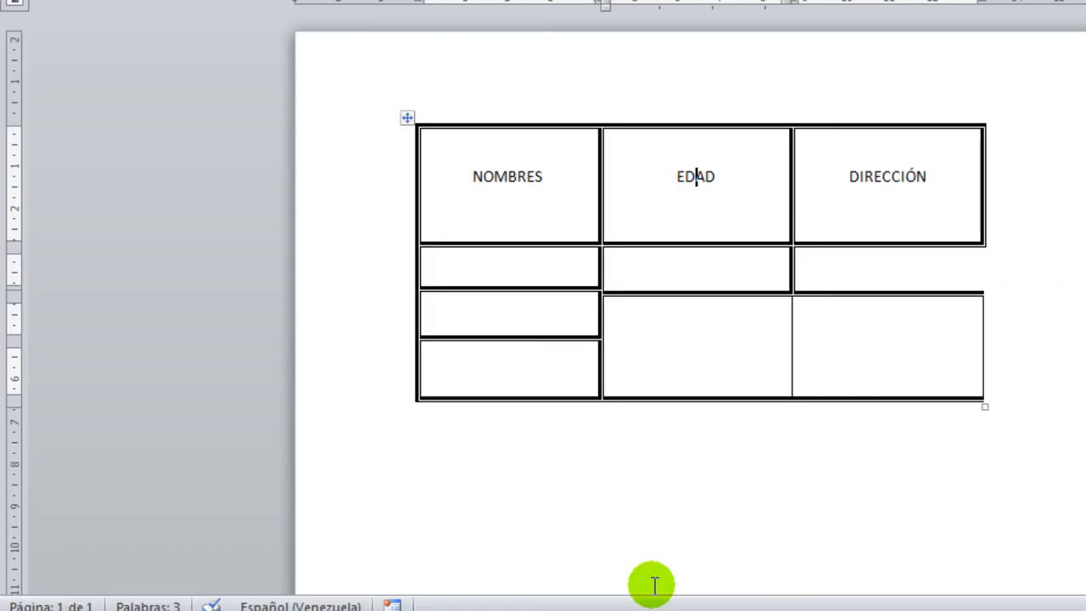